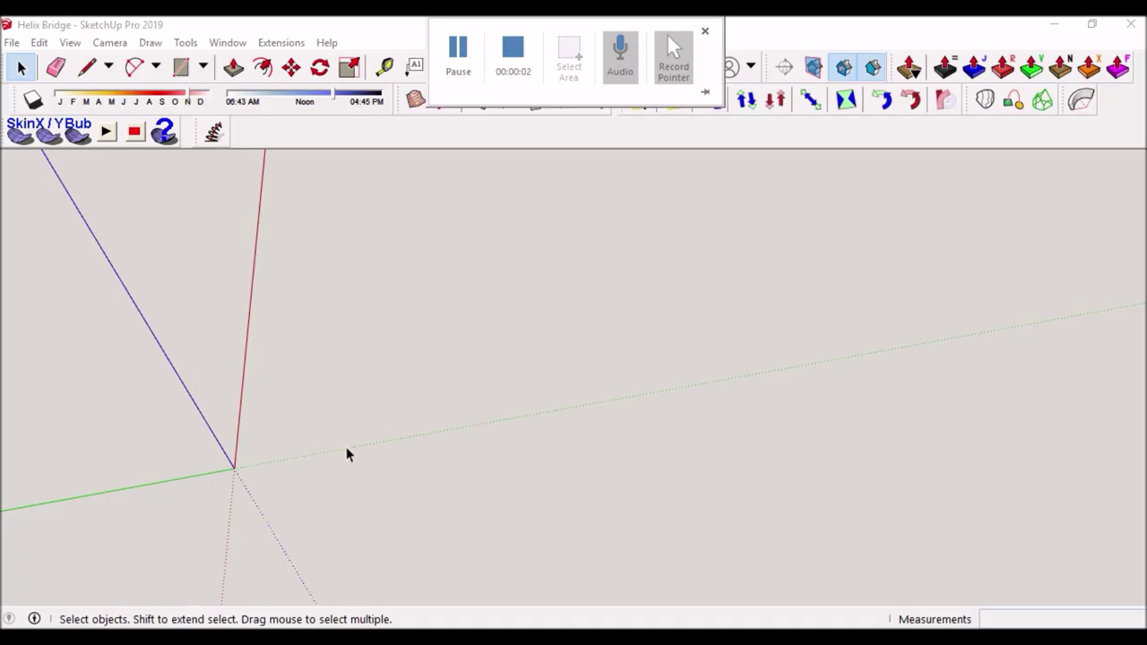
# Step: Draw a 5-segment arc, 120 m long with a bulge of 20, along the green axis
pyautogui.press('a')
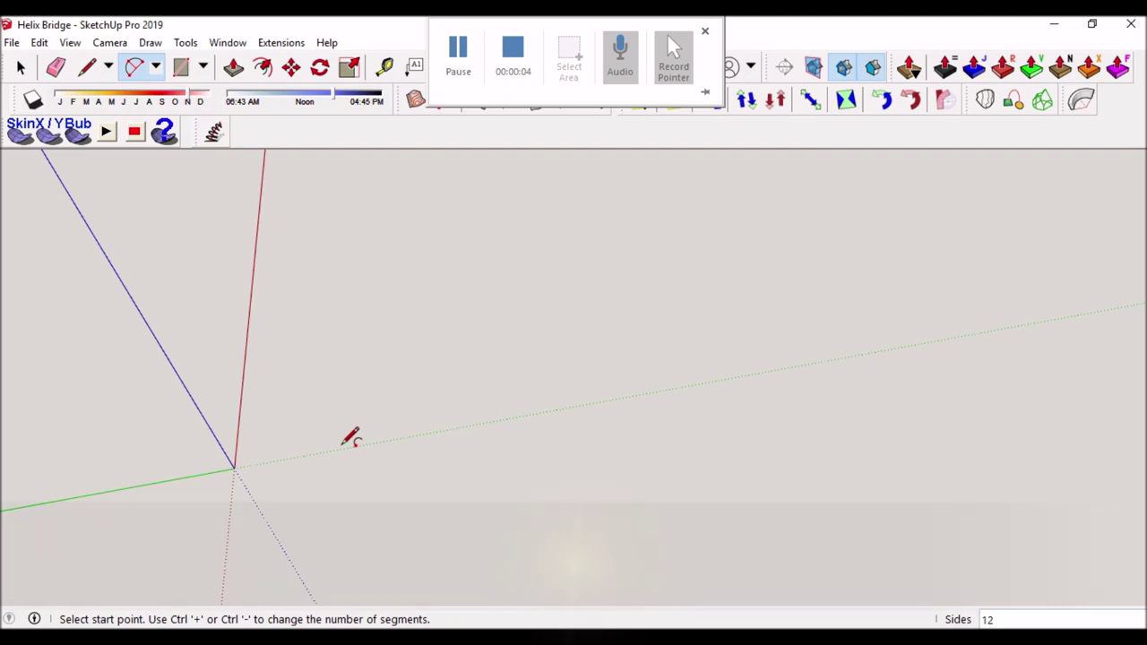
pyautogui.write('5')
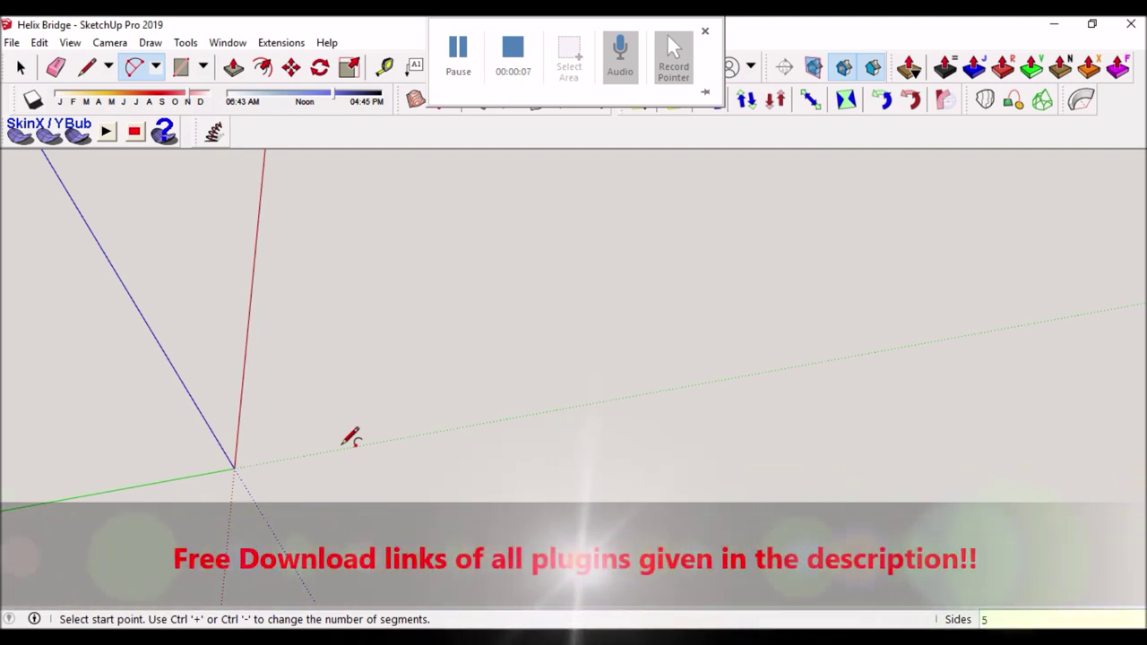
pyautogui.click(312, 454)
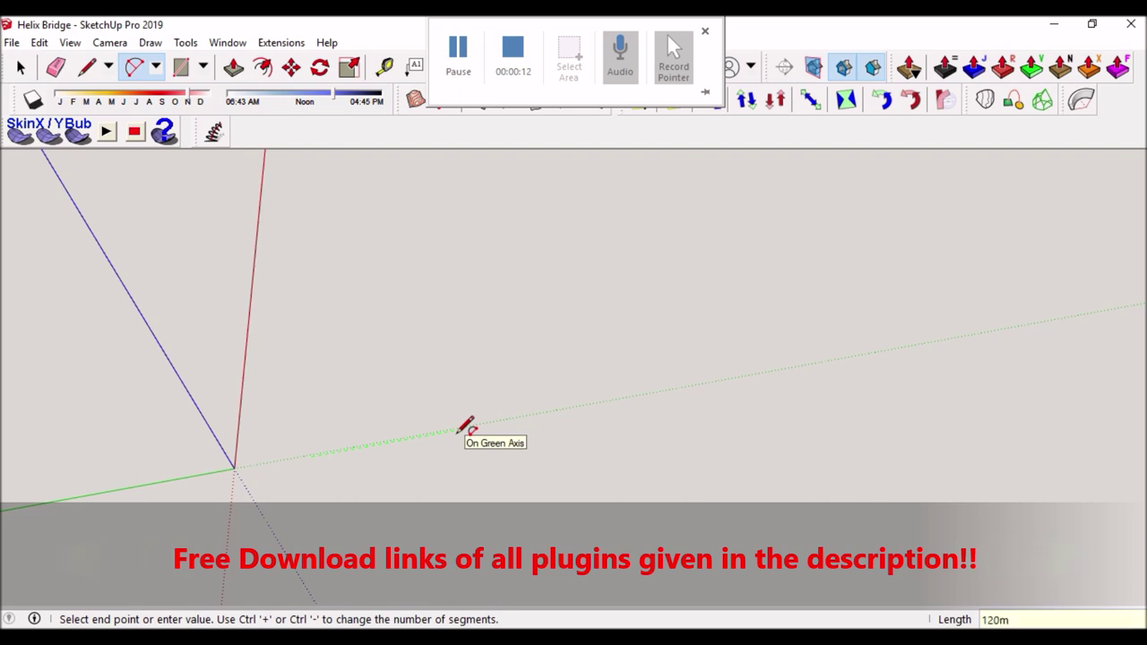
pyautogui.press('Return')
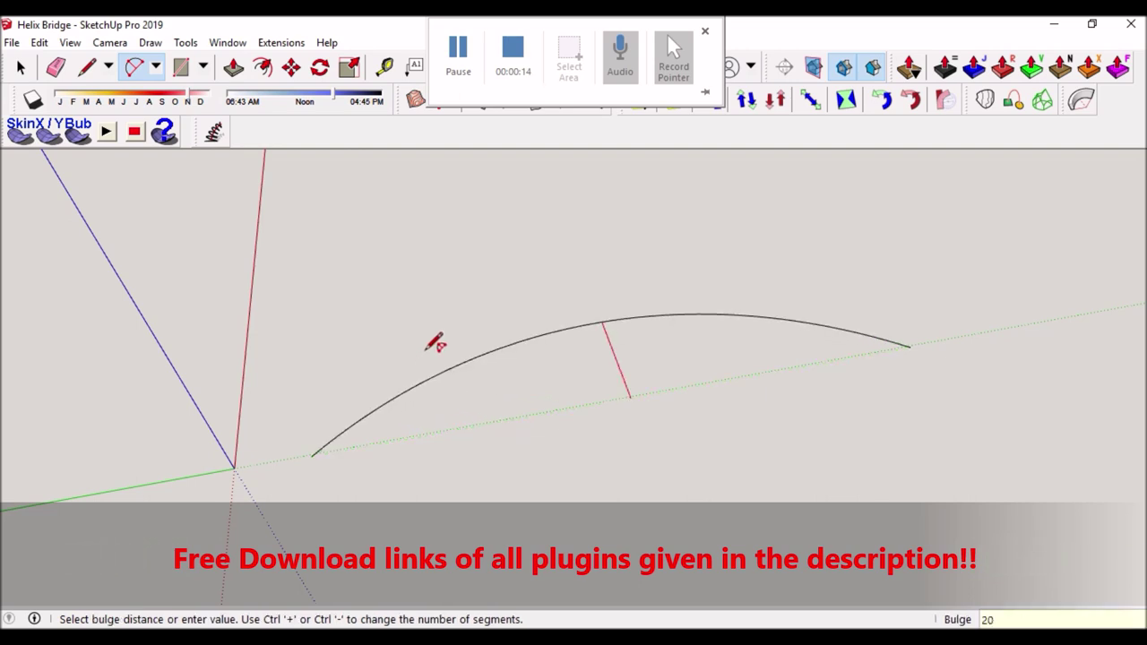
pyautogui.write('25')
pyautogui.press('Return')
pyautogui.press('space')
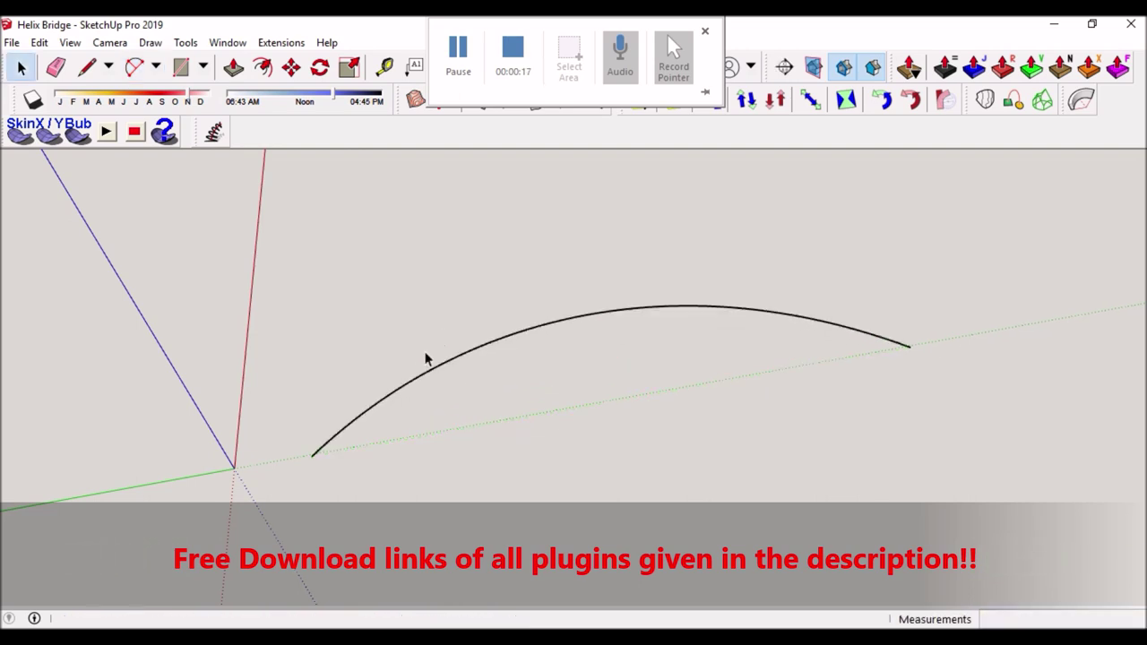
pyautogui.moveTo(509, 389); pyautogui.dragTo(774, 257, button='middle')
# Step: Run Helix along curve on the arc with Radius 1 and 2 at 5000 mm and phase 0
pyautogui.scroll(2, 507, 482)
pyautogui.scroll(2, 514, 452)
pyautogui.moveTo(521, 381); pyautogui.dragTo(436, 403, button='middle')
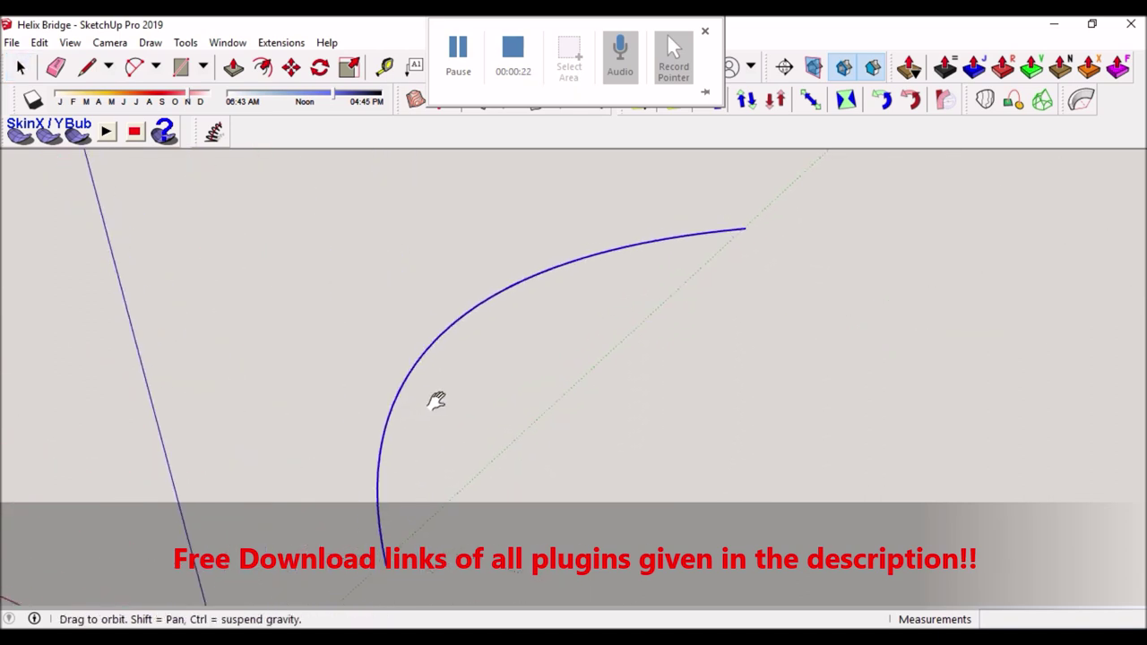
pyautogui.press('f')
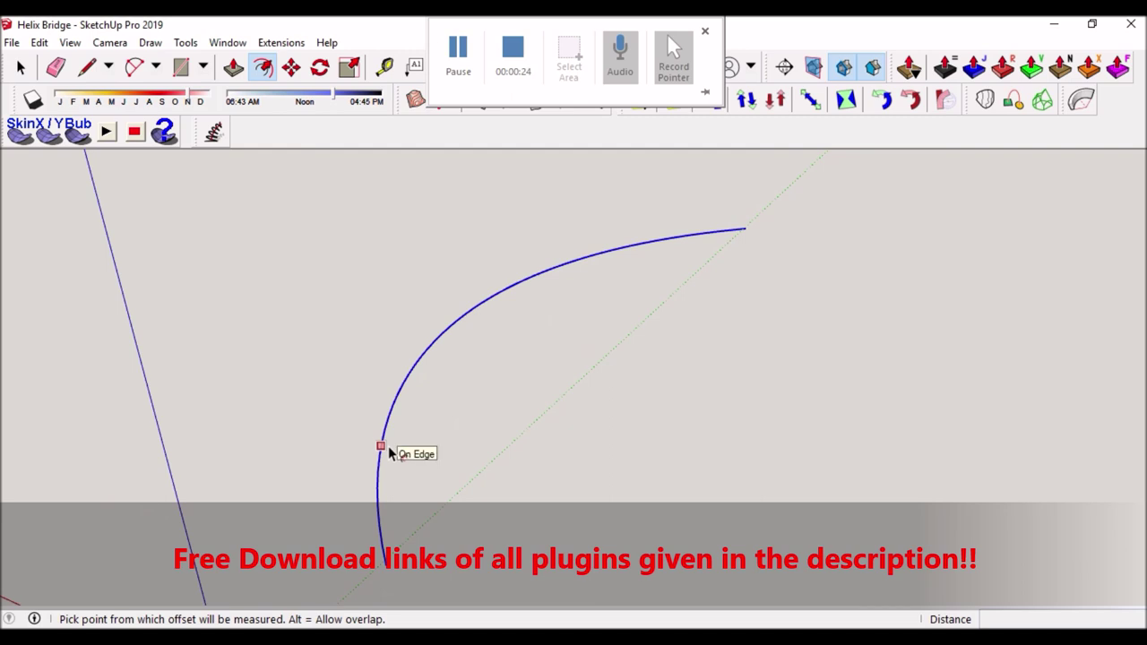
pyautogui.press('space')
pyautogui.click(215, 132)
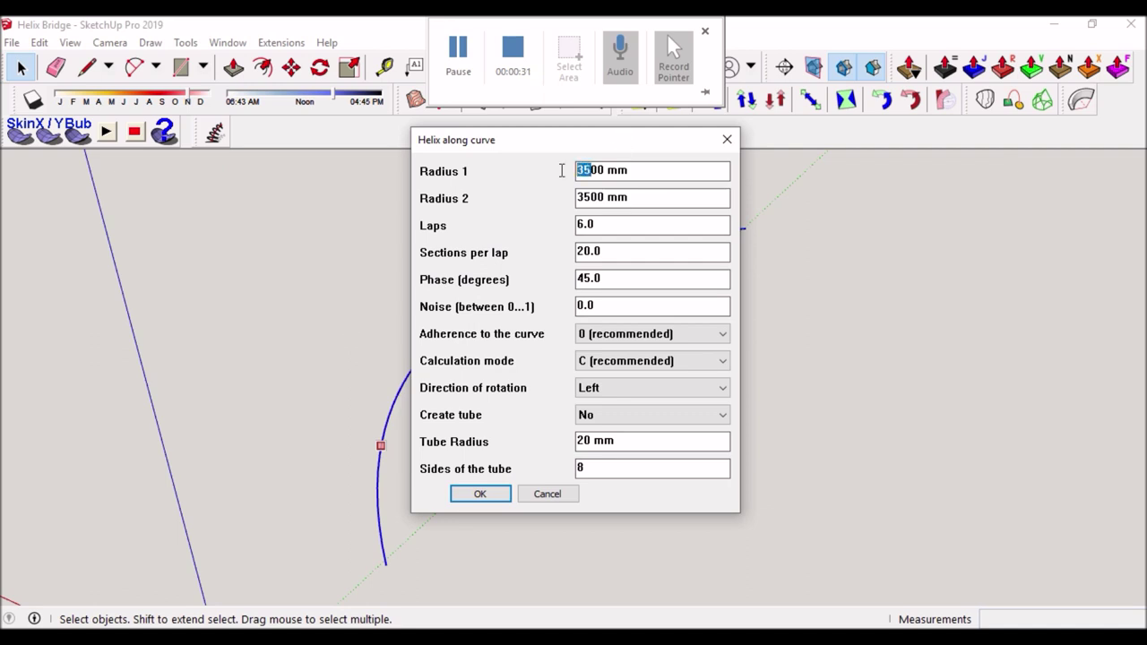
pyautogui.write('50')
pyautogui.moveTo(588, 198); pyautogui.dragTo(545, 198)
pyautogui.write('50')
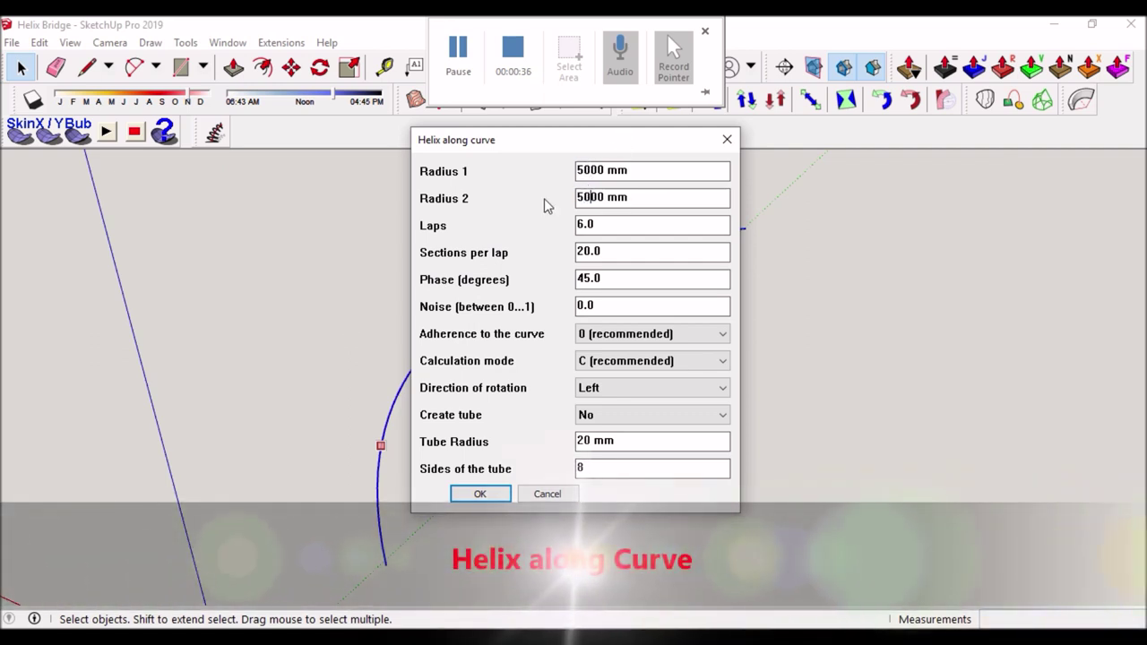
pyautogui.moveTo(607, 279); pyautogui.dragTo(541, 277)
pyautogui.write('0')
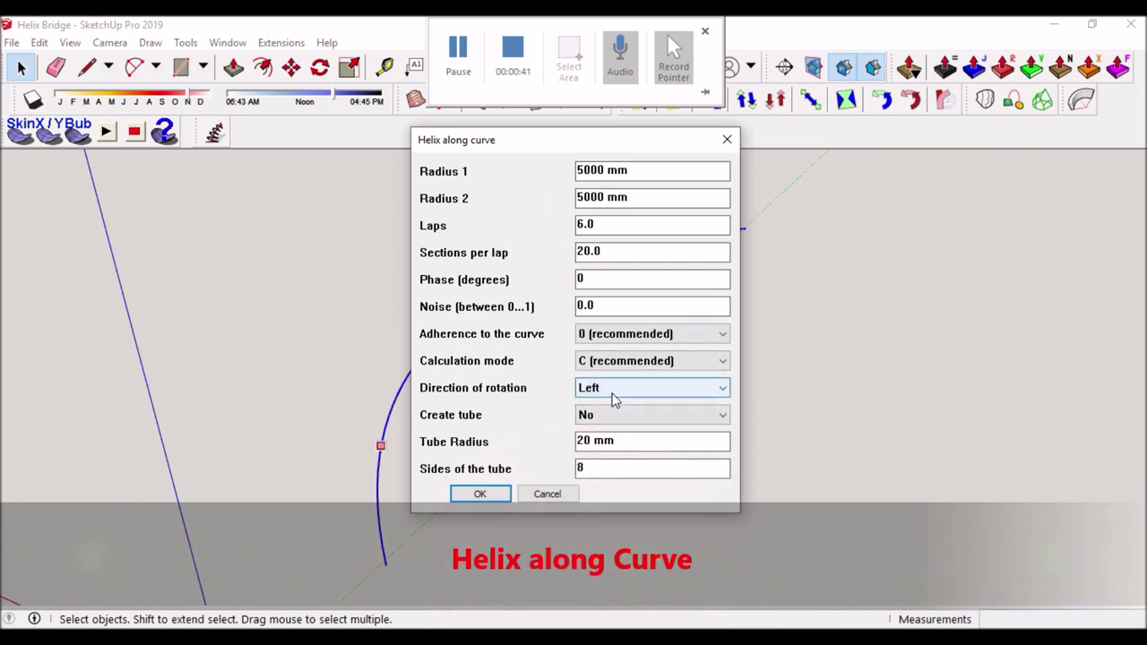
pyautogui.click(481, 495)
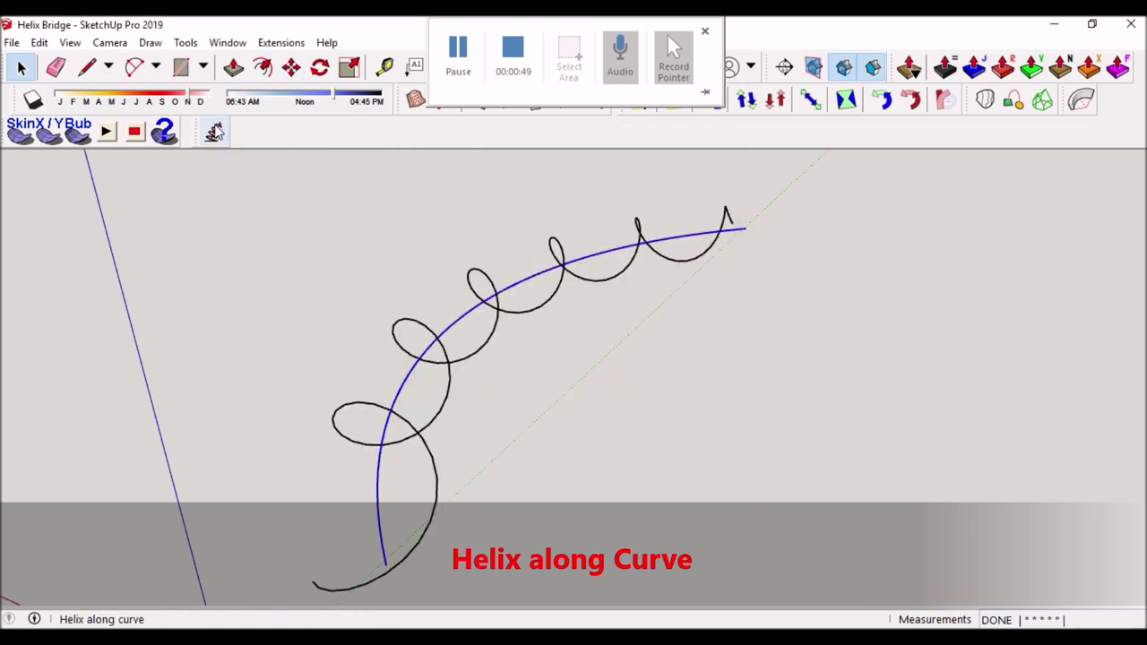
pyautogui.click(215, 132)
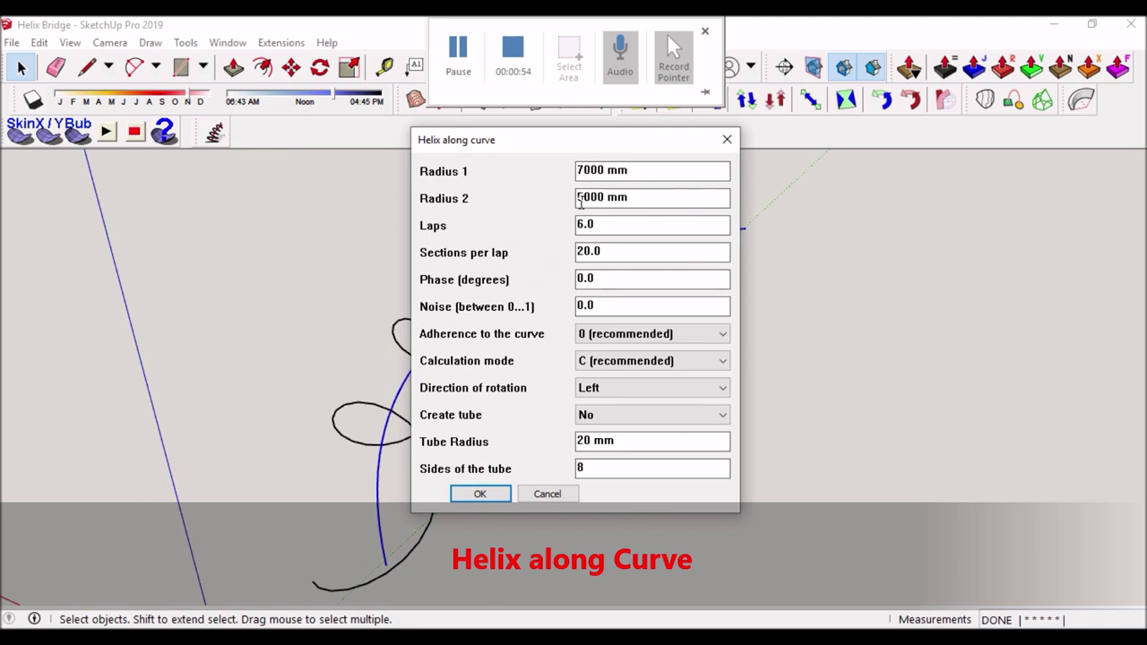
# Step: Add a helix with 7000 mm radii and 45° phase along the arc
pyautogui.moveTo(606, 278); pyautogui.dragTo(523, 285)
pyautogui.write('45')
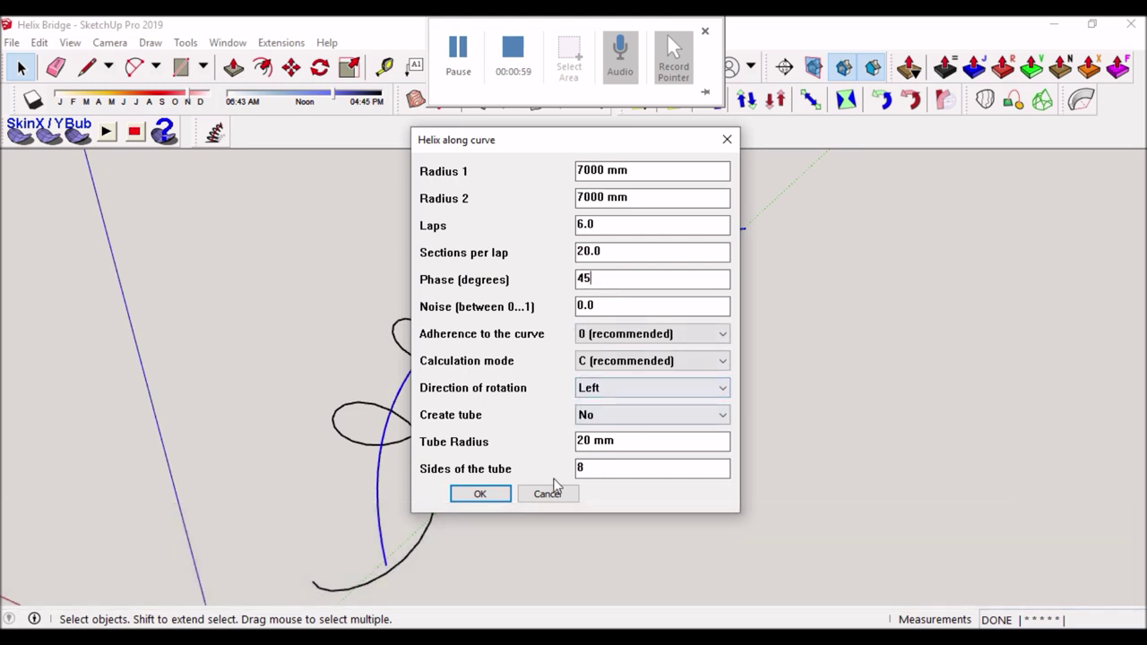
pyautogui.click(481, 494)
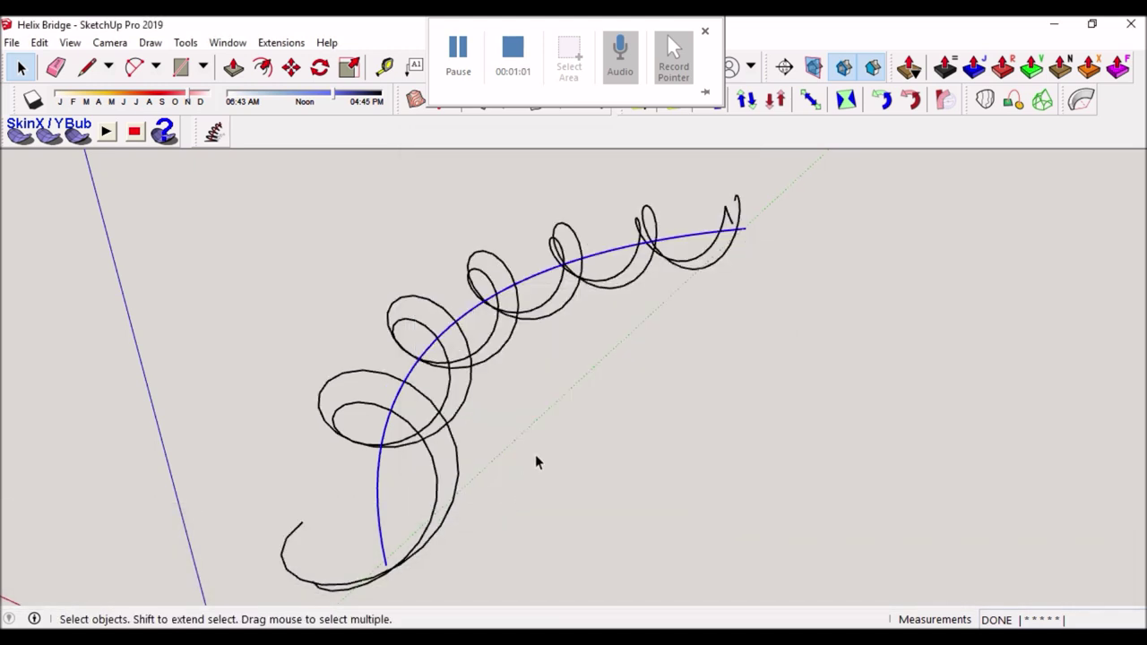
# Step: Add a right-rotating helix with 3500 mm radii and 0 phase
pyautogui.click(215, 135)
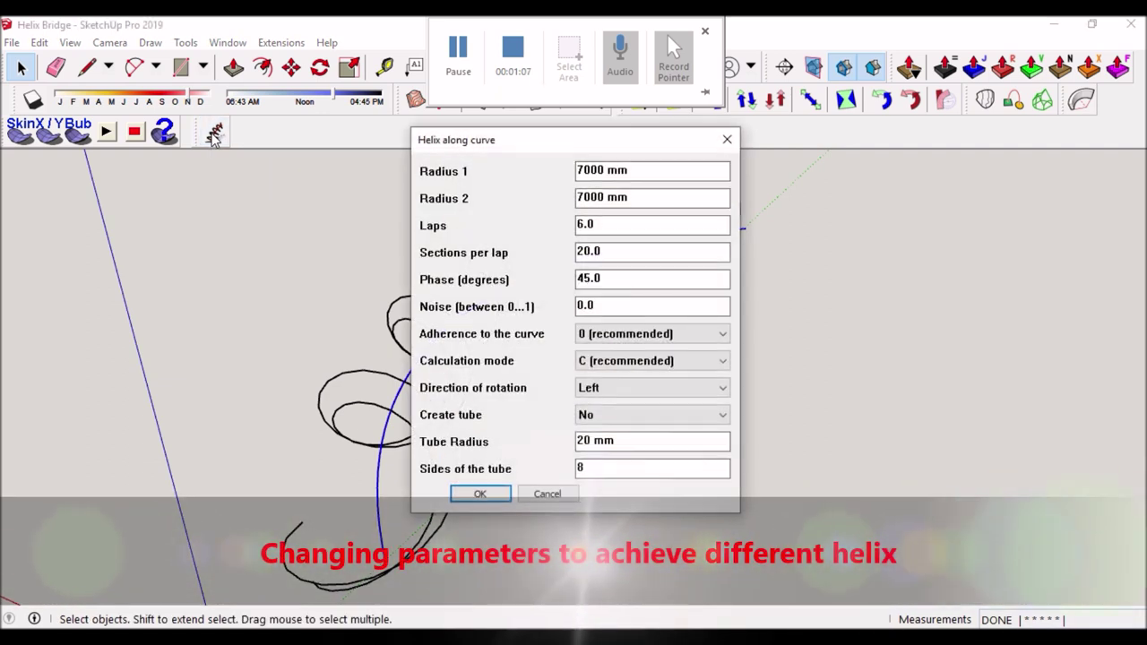
pyautogui.moveTo(585, 170); pyautogui.dragTo(575, 175)
pyautogui.write('3500')
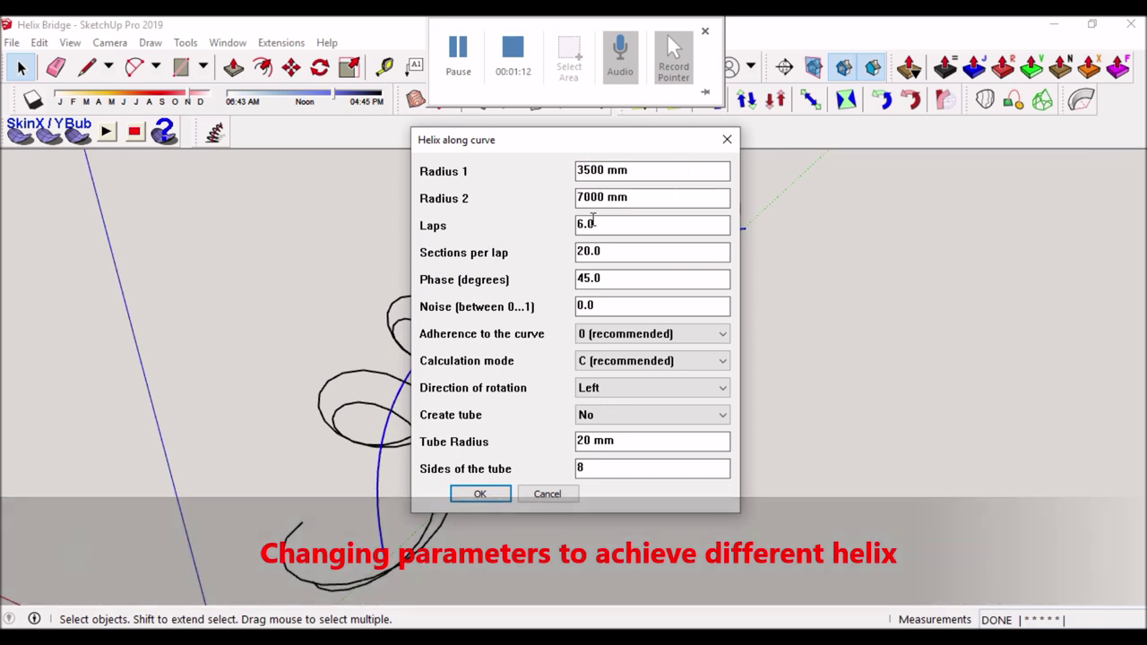
pyautogui.moveTo(593, 197); pyautogui.dragTo(576, 198)
pyautogui.write('350')
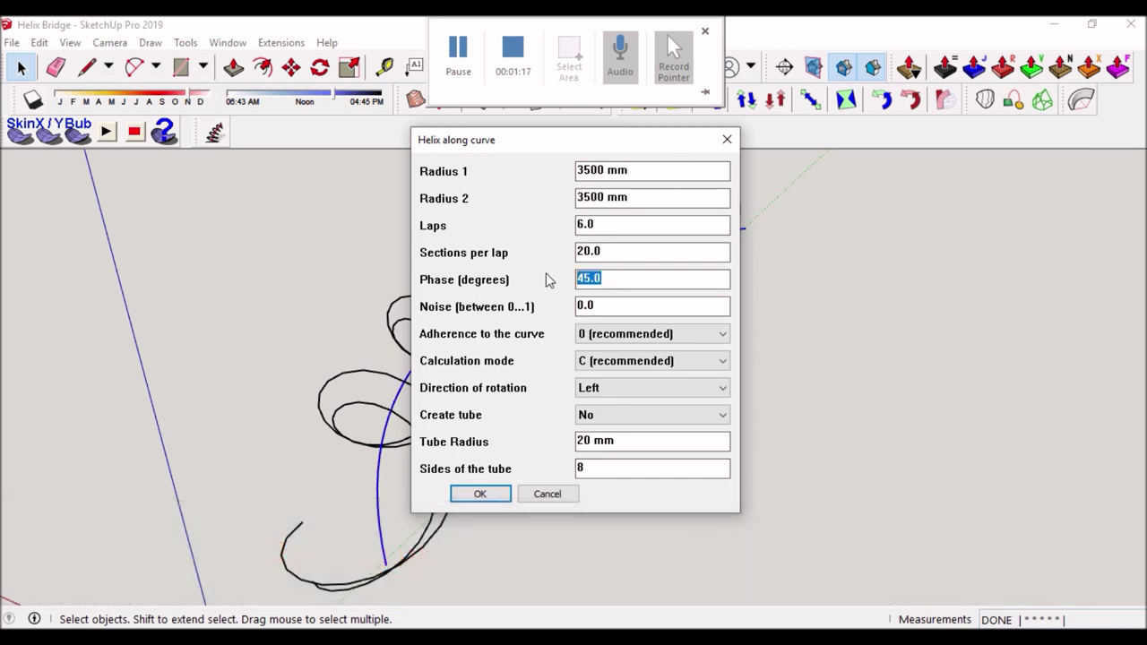
pyautogui.write('0')
pyautogui.click(655, 390)
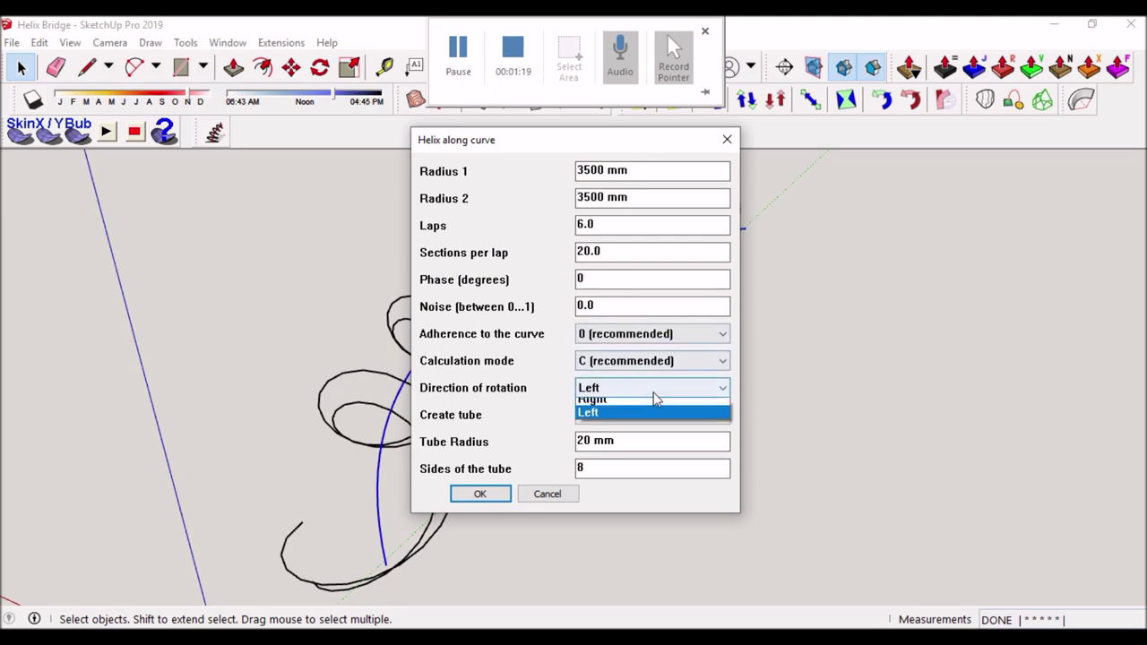
pyautogui.click(655, 401)
pyautogui.click(497, 494)
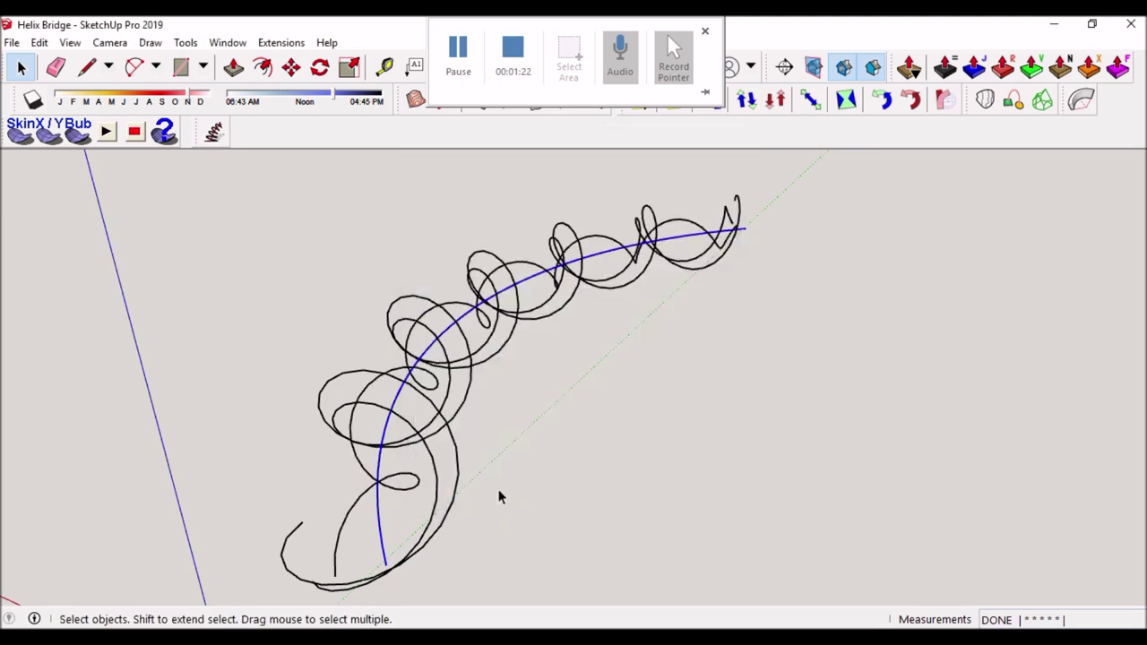
pyautogui.click(215, 127)
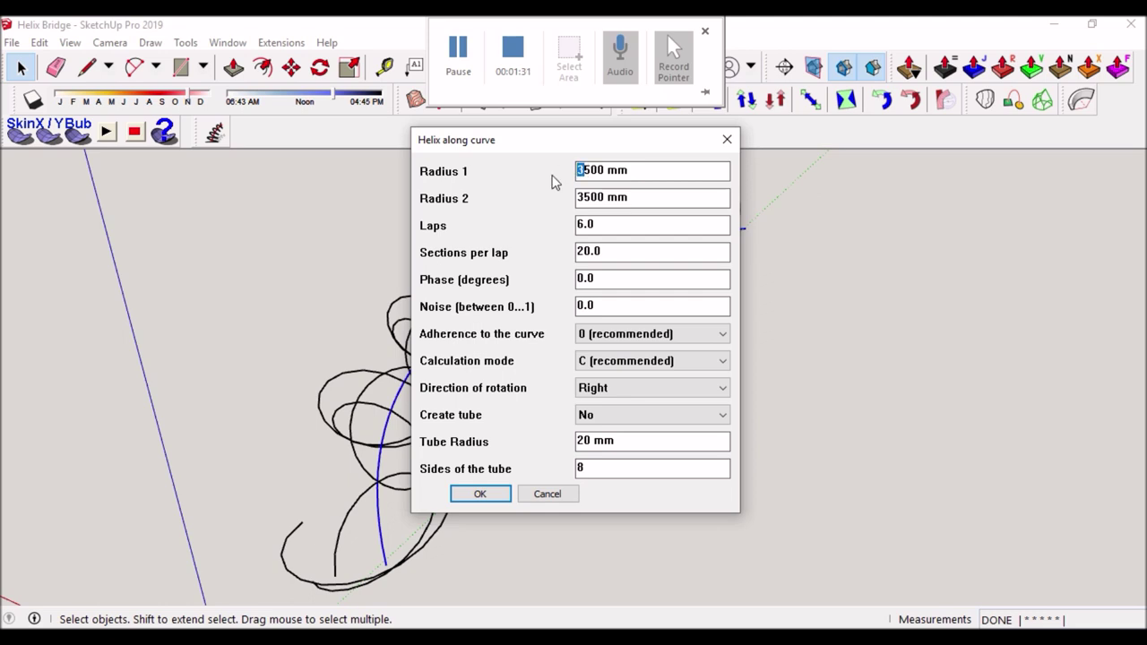
# Step: Set both radii to 5000 mm with 45° phase and generate the right-rotating helix
pyautogui.write('500')
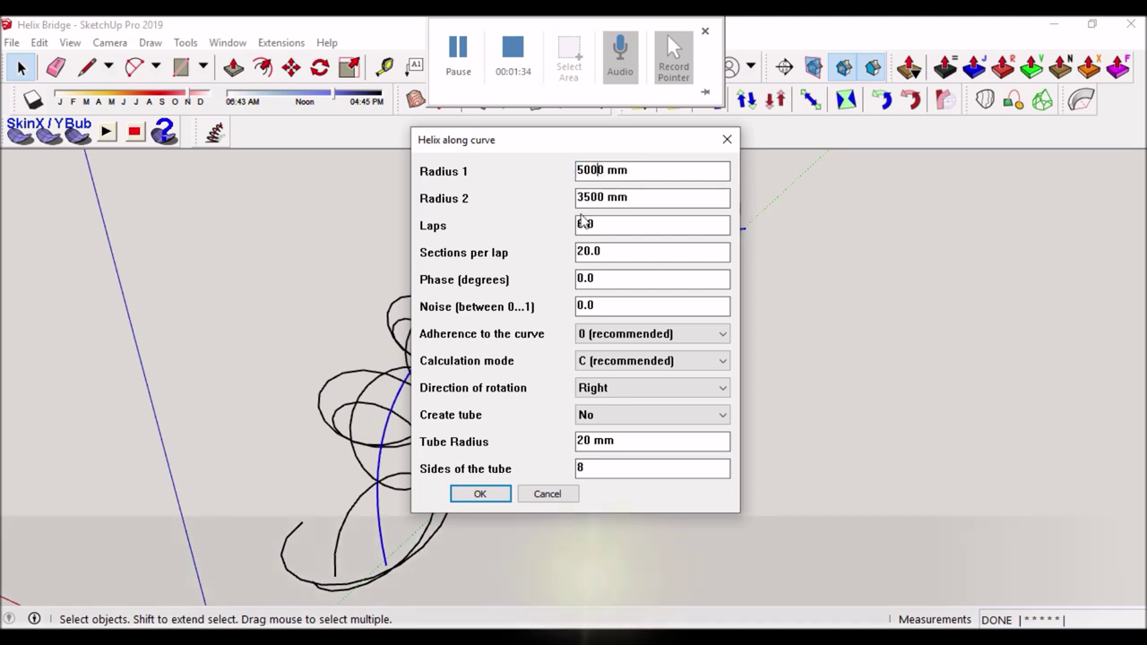
pyautogui.click(583, 198)
pyautogui.press('BackSpace')
pyautogui.click(618, 197)
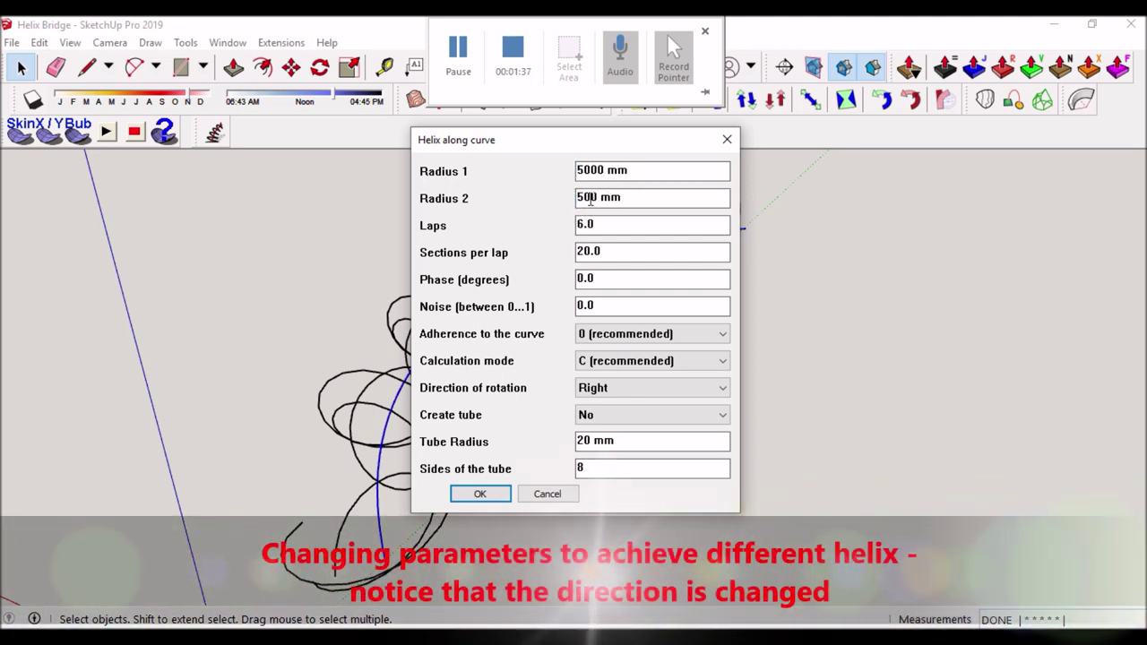
pyautogui.write('0')
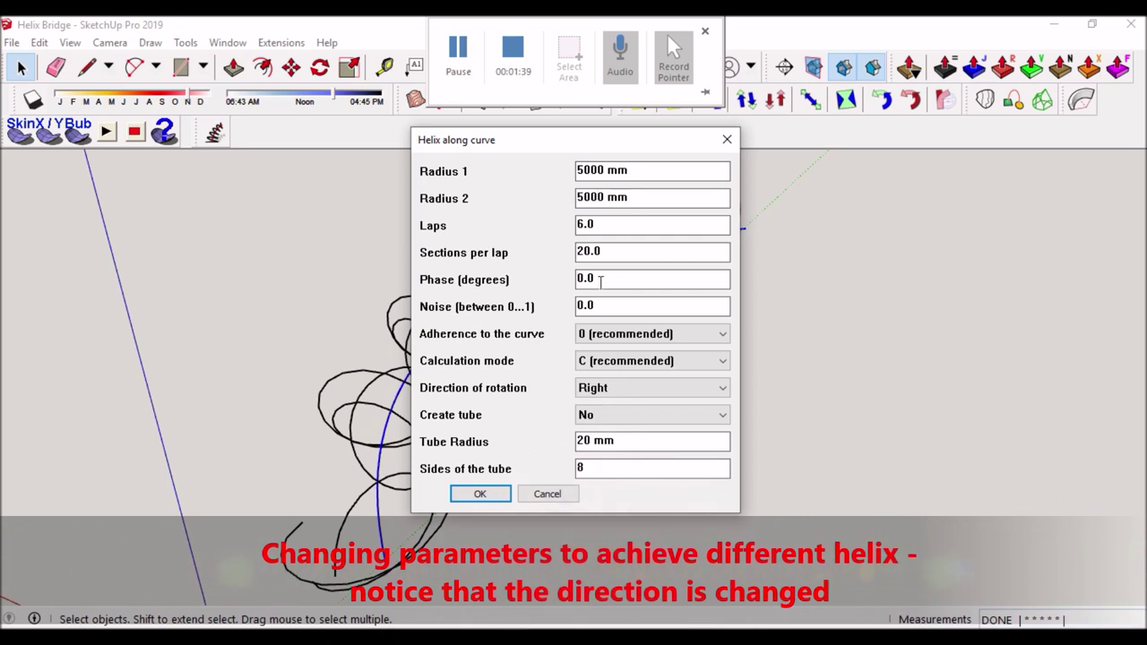
pyautogui.click(516, 496)
# Step: Orbit and zoom to a long oblique view of the helices
pyautogui.moveTo(524, 480)
pyautogui.mouseDown(button='middle')
pyautogui.moveTo(476, 448)
pyautogui.moveTo(384, 505)
pyautogui.moveTo(421, 547)
pyautogui.mouseUp(button='middle')
pyautogui.scroll(3, 477, 448)
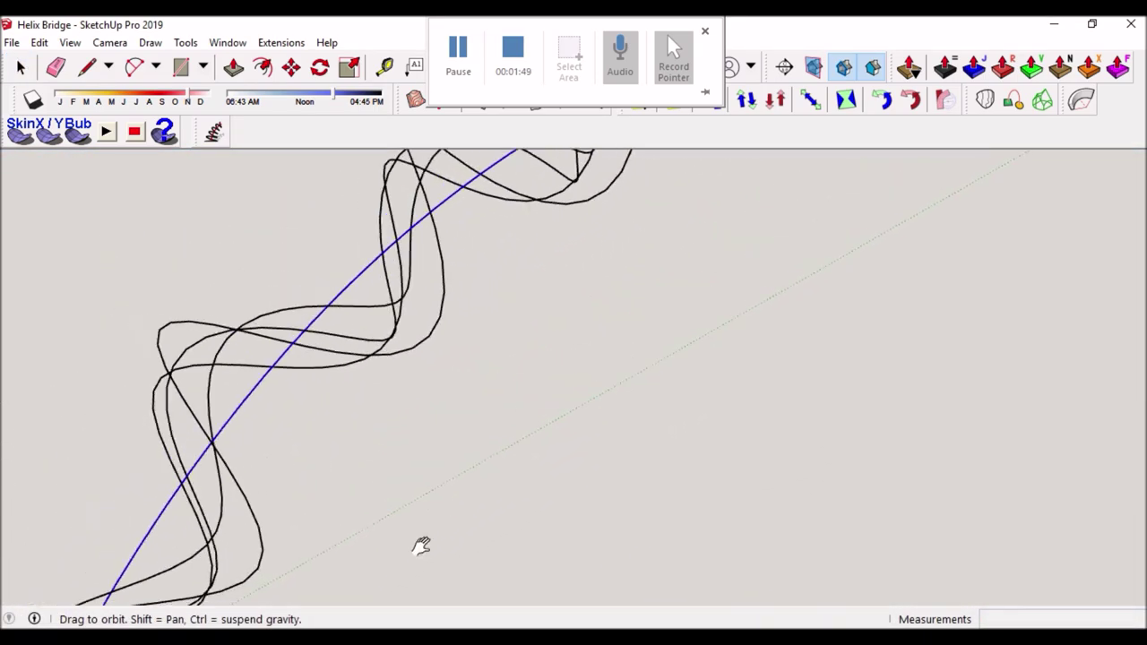
pyautogui.scroll(3, 359, 494)
pyautogui.scroll(2, 374, 436)
pyautogui.moveTo(374, 436)
pyautogui.mouseDown(button='middle')
pyautogui.moveTo(397, 321)
pyautogui.moveTo(569, 241)
pyautogui.moveTo(574, 279)
pyautogui.mouseUp(button='middle')
pyautogui.scroll(3, 549, 385)
pyautogui.scroll(-3, 548, 386)
pyautogui.moveTo(530, 404)
pyautogui.mouseDown(button='middle')
pyautogui.moveTo(361, 522)
pyautogui.moveTo(175, 513)
pyautogui.moveTo(257, 487)
pyautogui.moveTo(355, 423)
pyautogui.mouseUp(button='middle')
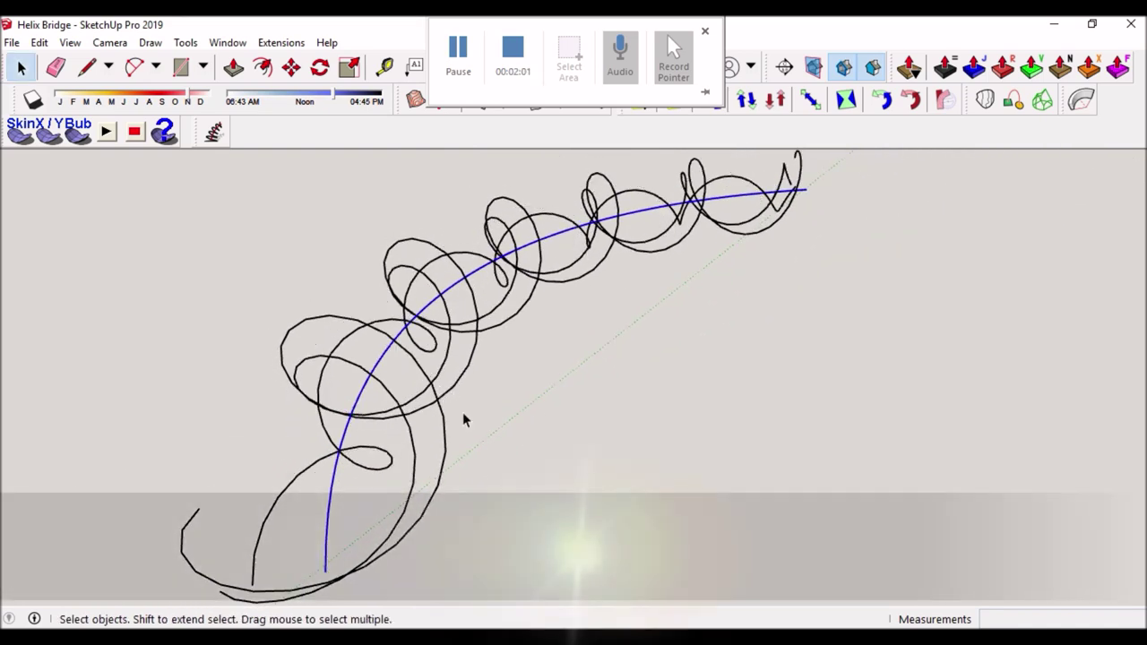
# Step: Set Radius 1 and Radius 2 to 4500 mm and generate the helix
pyautogui.click(213, 131)
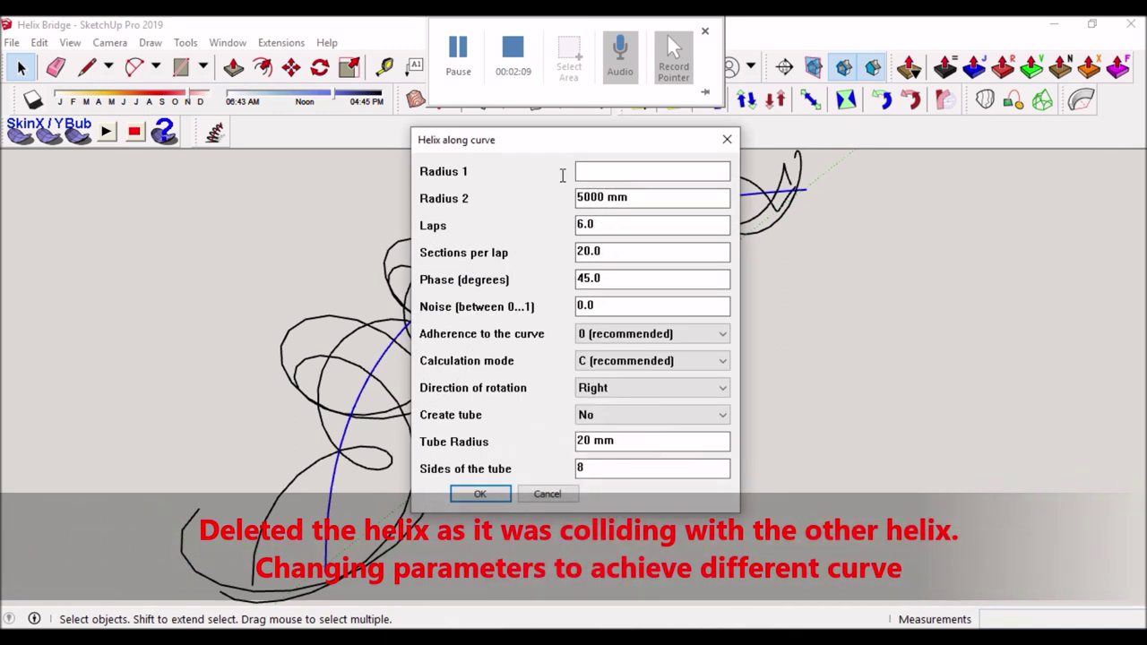
pyautogui.write('4500')
pyautogui.moveTo(592, 198); pyautogui.dragTo(575, 197)
pyautogui.write('4')
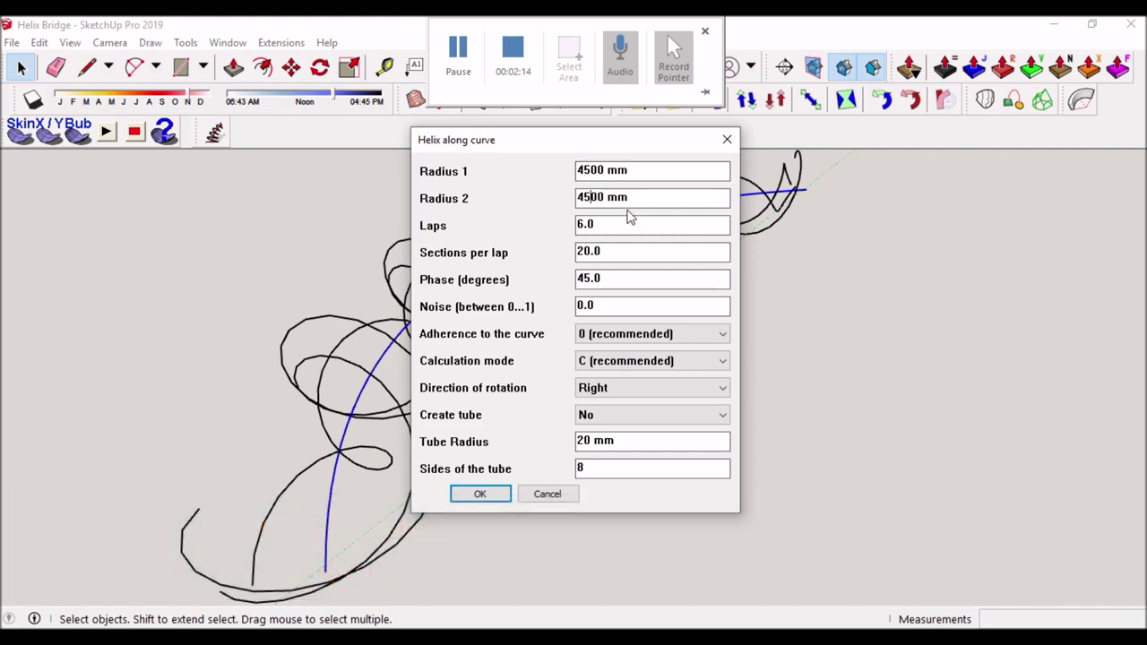
pyautogui.click(481, 494)
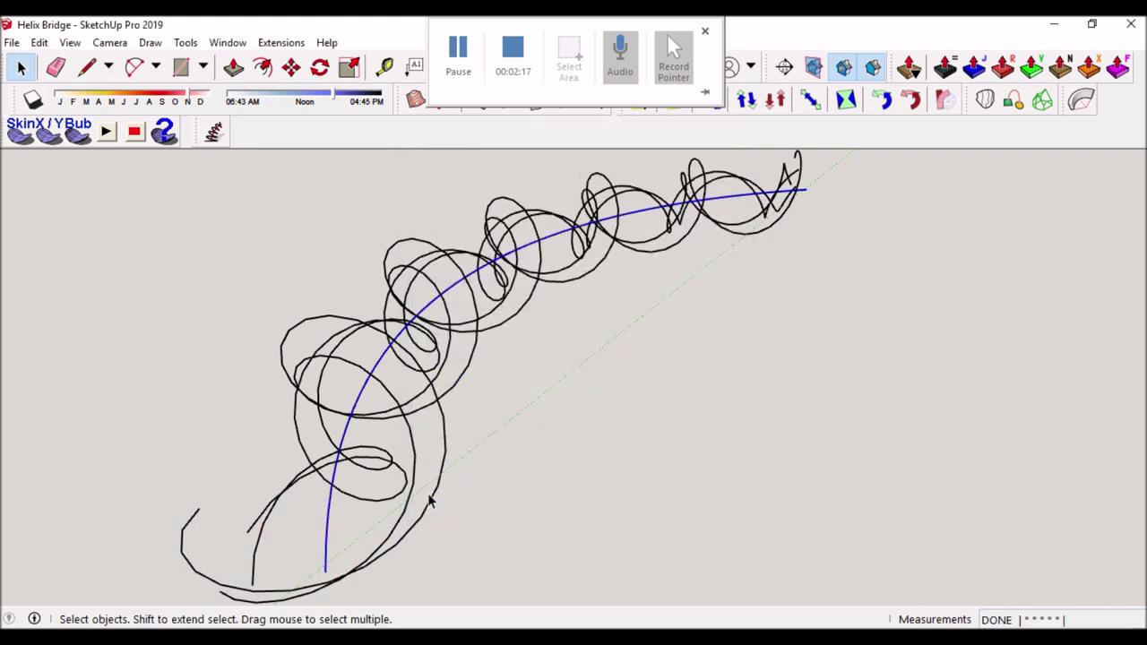
# Step: Frame the whole new helix in view and select the helix curves for lofting
pyautogui.scroll(3, 430, 499)
pyautogui.moveTo(410, 487)
pyautogui.mouseDown(button='middle')
pyautogui.moveTo(511, 387)
pyautogui.moveTo(535, 461)
pyautogui.moveTo(459, 460)
pyautogui.mouseUp(button='middle')
pyautogui.scroll(-2, 459, 461)
pyautogui.scroll(-2, 451, 544)
pyautogui.scroll(-2, 454, 423)
pyautogui.keyDown('shift'); pyautogui.moveTo(517, 374); pyautogui.dragTo(387, 550, button='middle'); pyautogui.keyUp('shift')
pyautogui.scroll(2, 571, 436)
pyautogui.scroll(2, 427, 545)
pyautogui.scroll(2, 517, 490)
pyautogui.scroll(2, 484, 428)
pyautogui.click(426, 463)
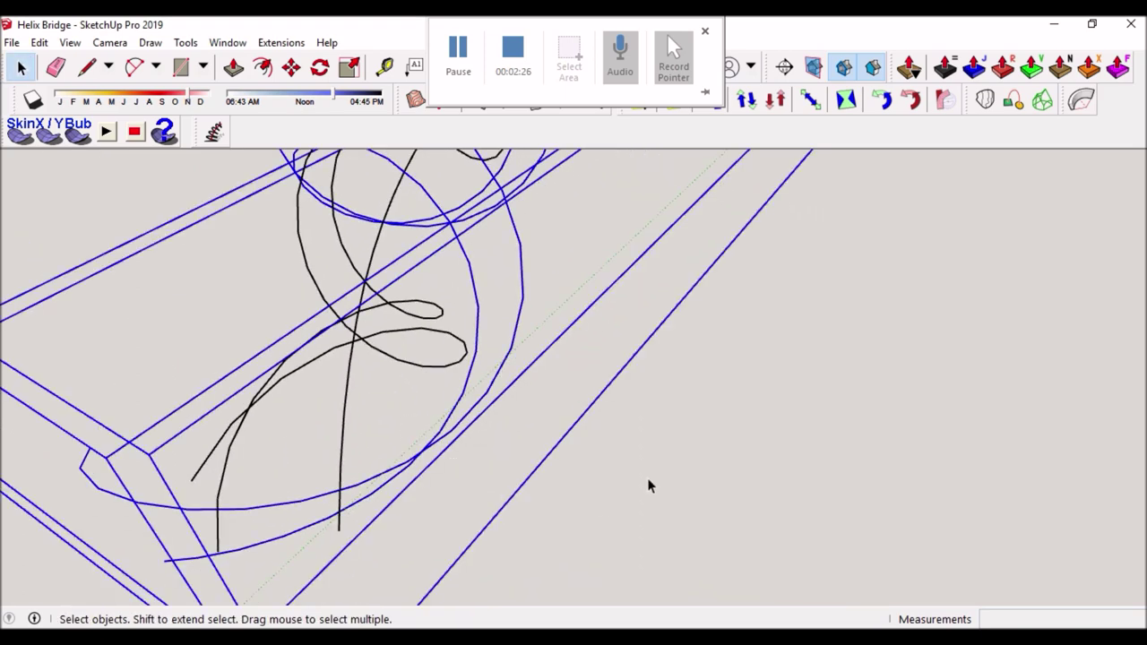
# Step: Loft the first selected helix curves into a surface with Curviloft Loft by Spline
pyautogui.click(984, 99)
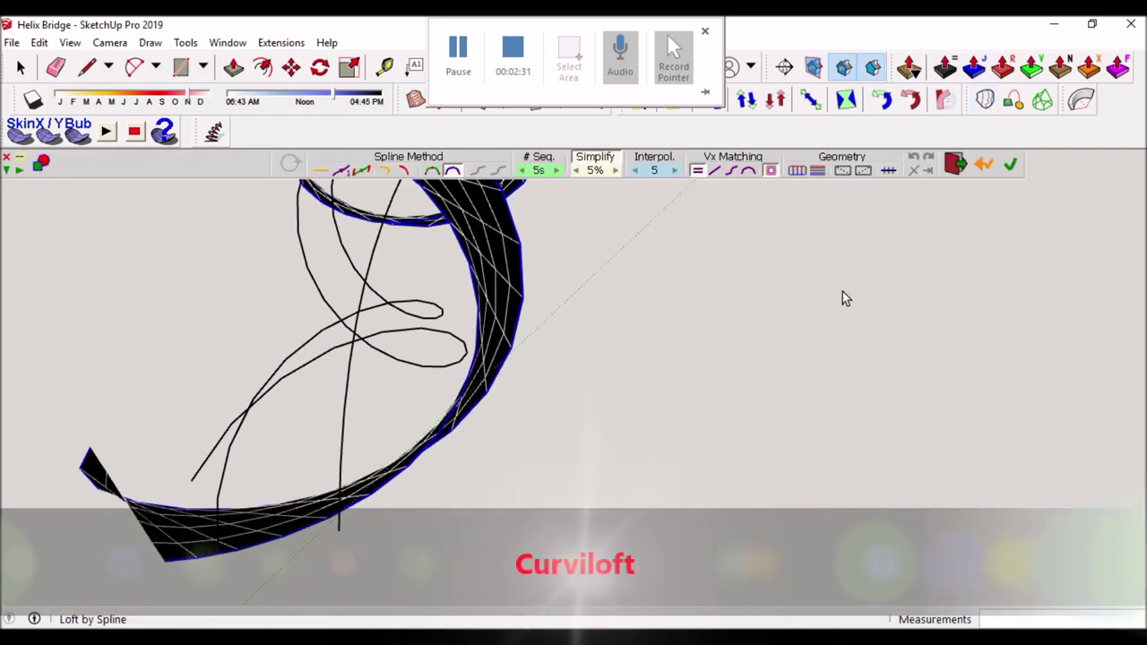
pyautogui.click(796, 170)
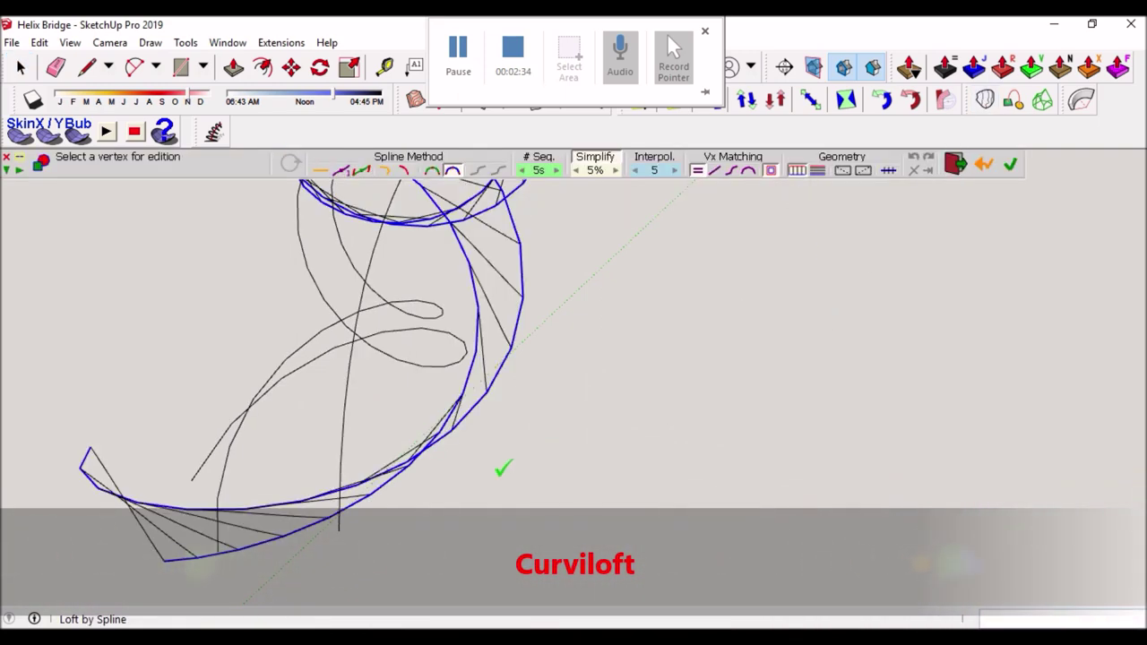
pyautogui.moveTo(538, 527); pyautogui.dragTo(649, 392, button='middle')
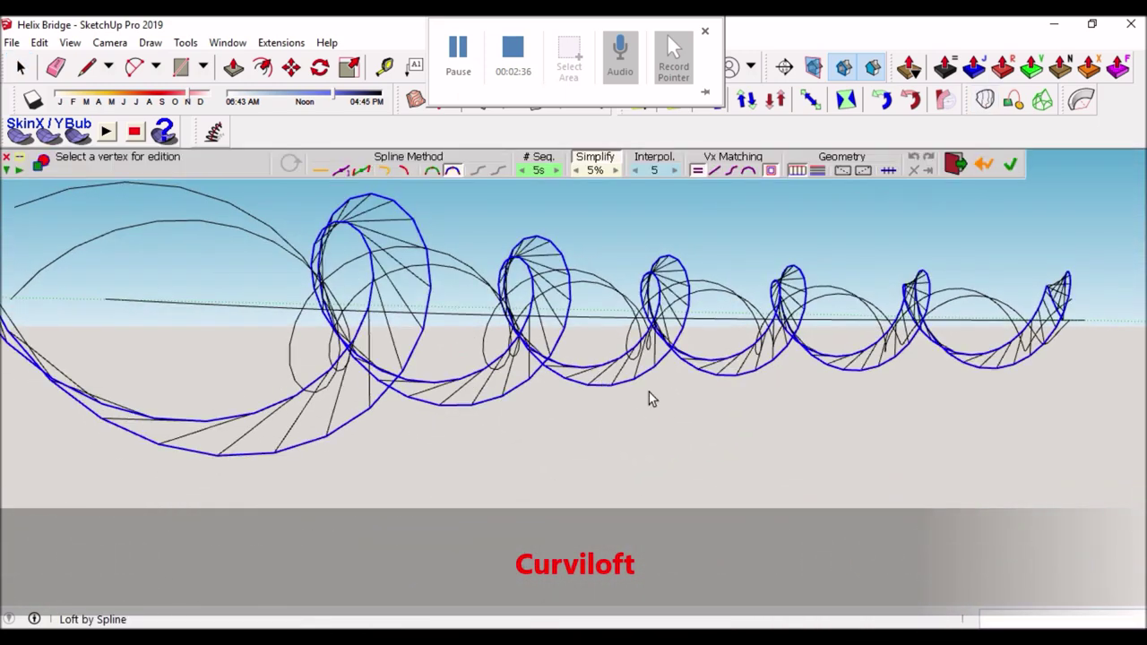
pyautogui.click(688, 439)
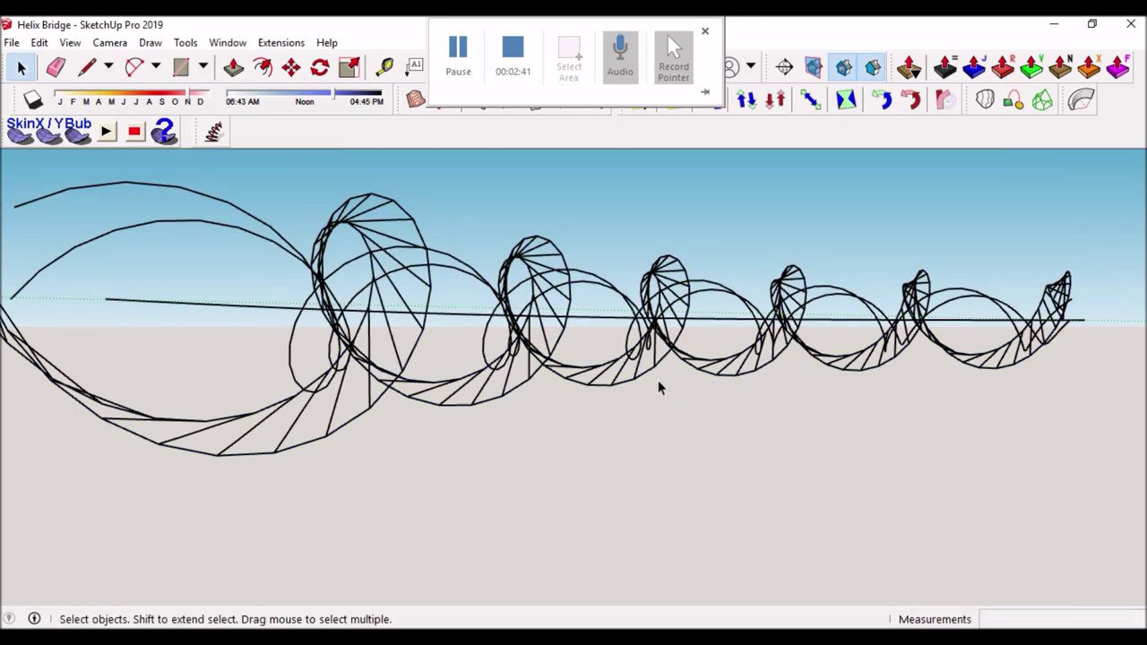
pyautogui.moveTo(552, 288); pyautogui.dragTo(673, 554, button='middle')
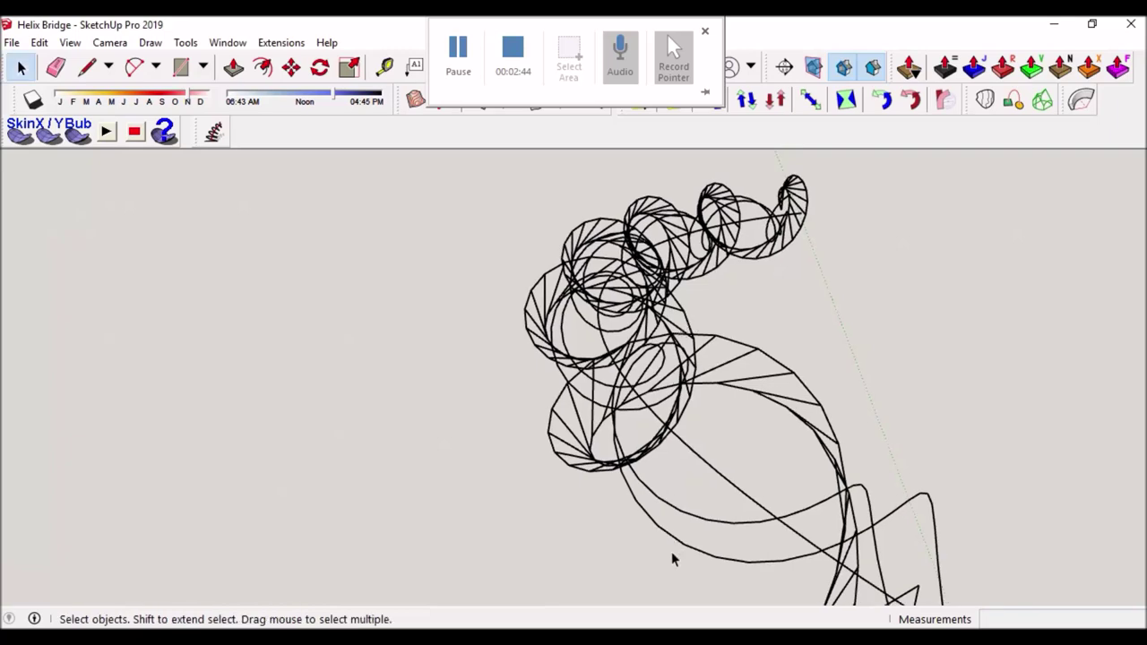
# Step: Loft the second set of helix curves into another twisting ribbon surface
pyautogui.moveTo(697, 498); pyautogui.dragTo(665, 561)
pyautogui.click(986, 100)
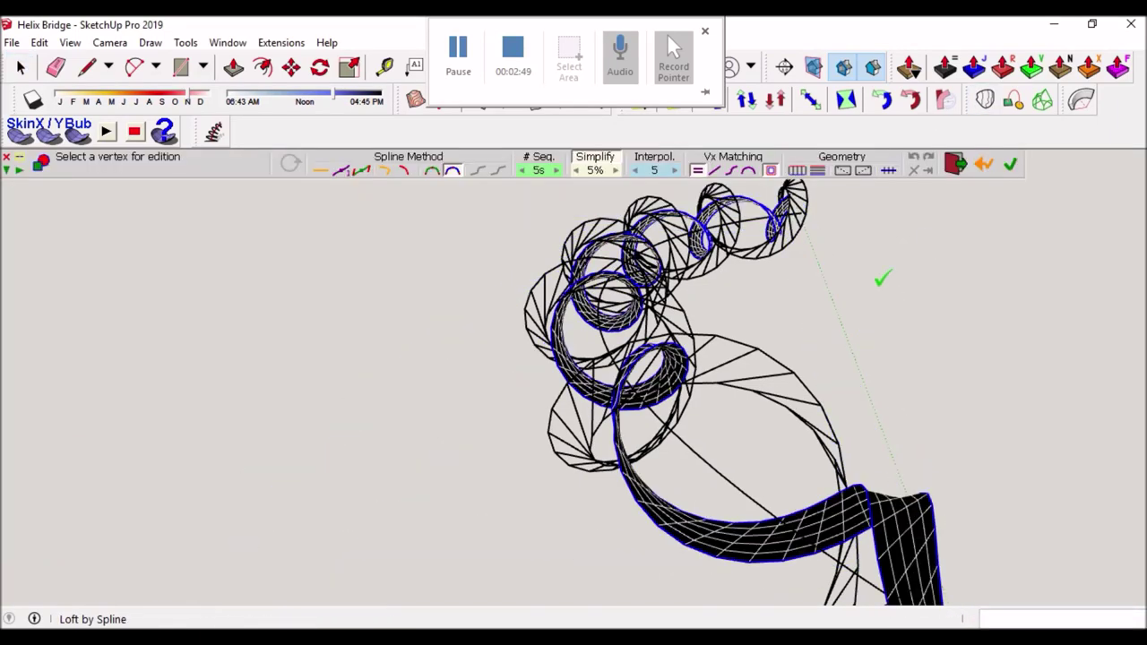
pyautogui.click(814, 172)
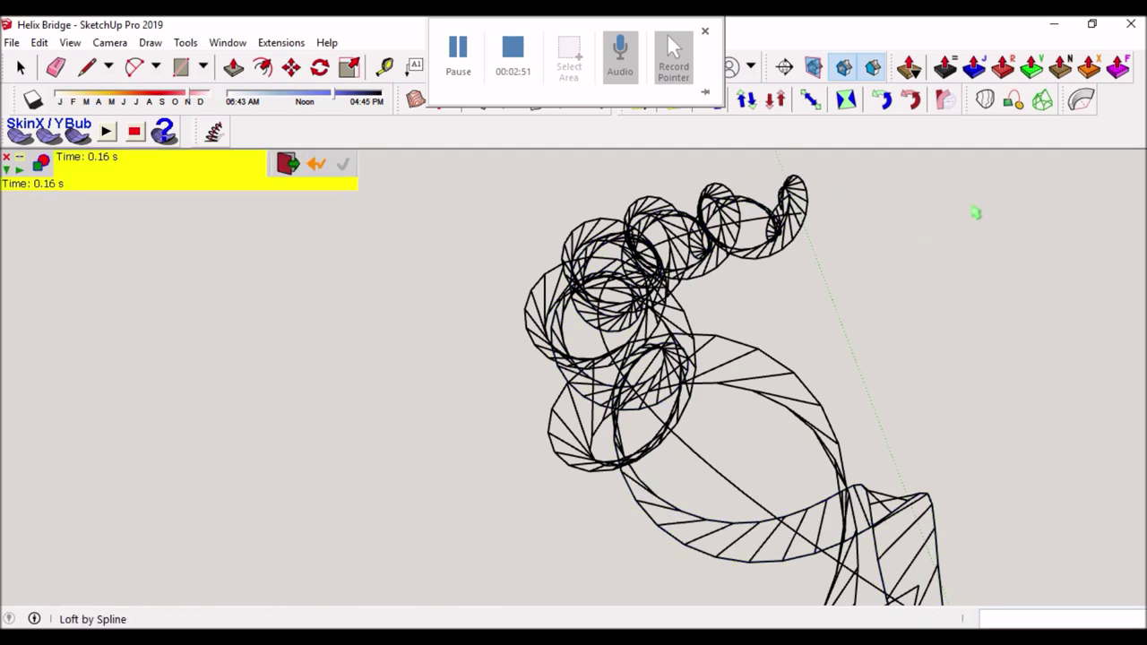
pyautogui.moveTo(485, 347); pyautogui.dragTo(514, 358, button='middle')
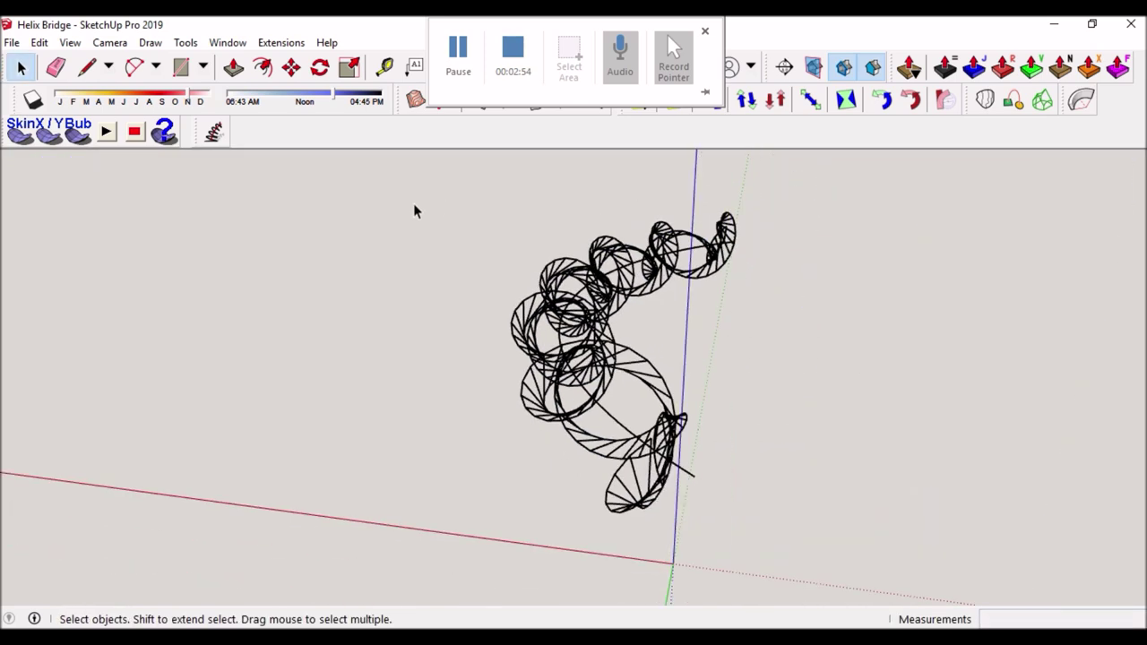
# Step: Turn off thick Profiles edges, then select the curved centre path
pyautogui.click(70, 42)
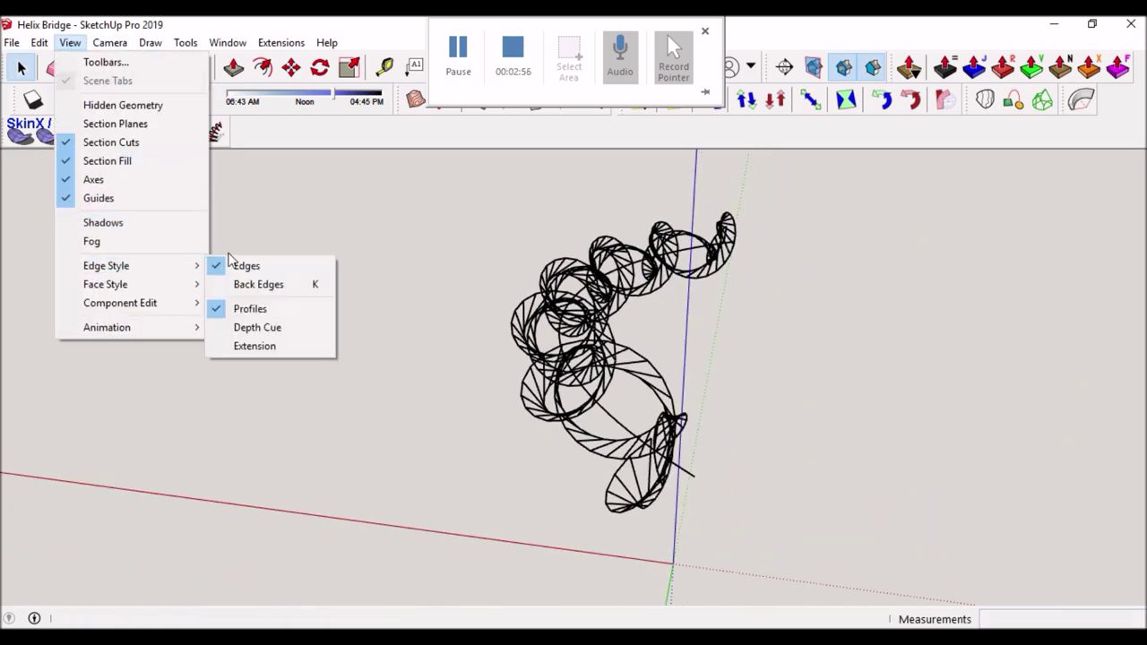
pyautogui.click(240, 309)
pyautogui.moveTo(546, 436)
pyautogui.mouseDown(button='middle')
pyautogui.moveTo(591, 451)
pyautogui.moveTo(346, 476)
pyautogui.moveTo(302, 464)
pyautogui.moveTo(436, 420)
pyautogui.moveTo(509, 431)
pyautogui.moveTo(510, 463)
pyautogui.mouseUp(button='middle')
pyautogui.scroll(3, 505, 466)
pyautogui.scroll(3, 496, 453)
pyautogui.click(482, 444)
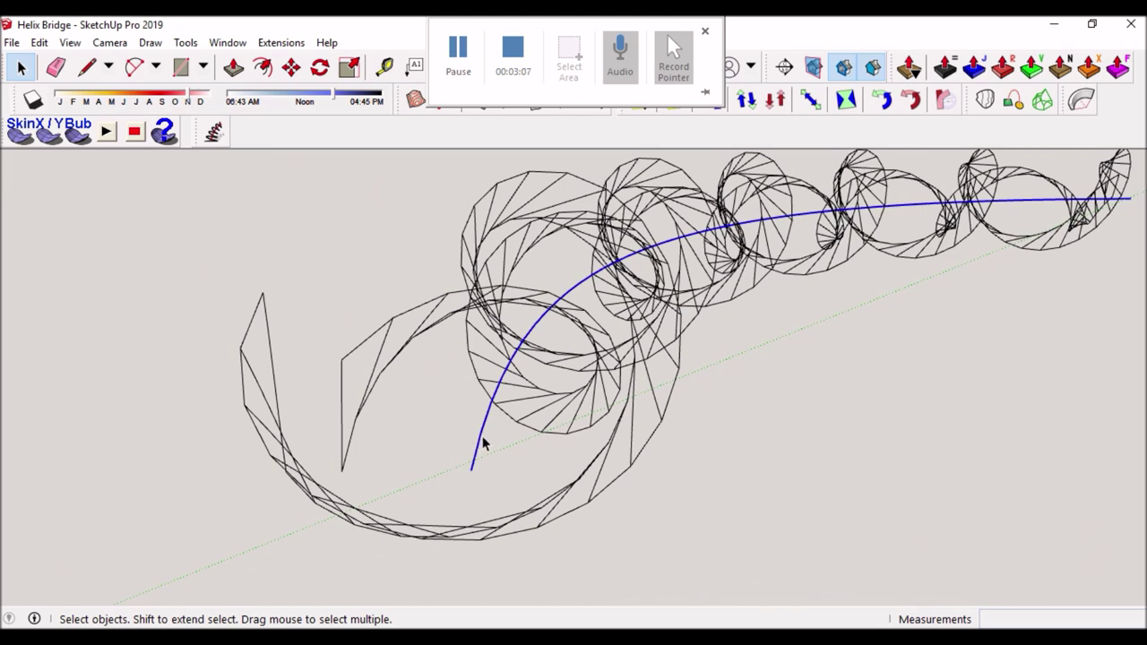
# Step: Offset the centre path curve by 3 m
pyautogui.press('f')
pyautogui.click(481, 432)
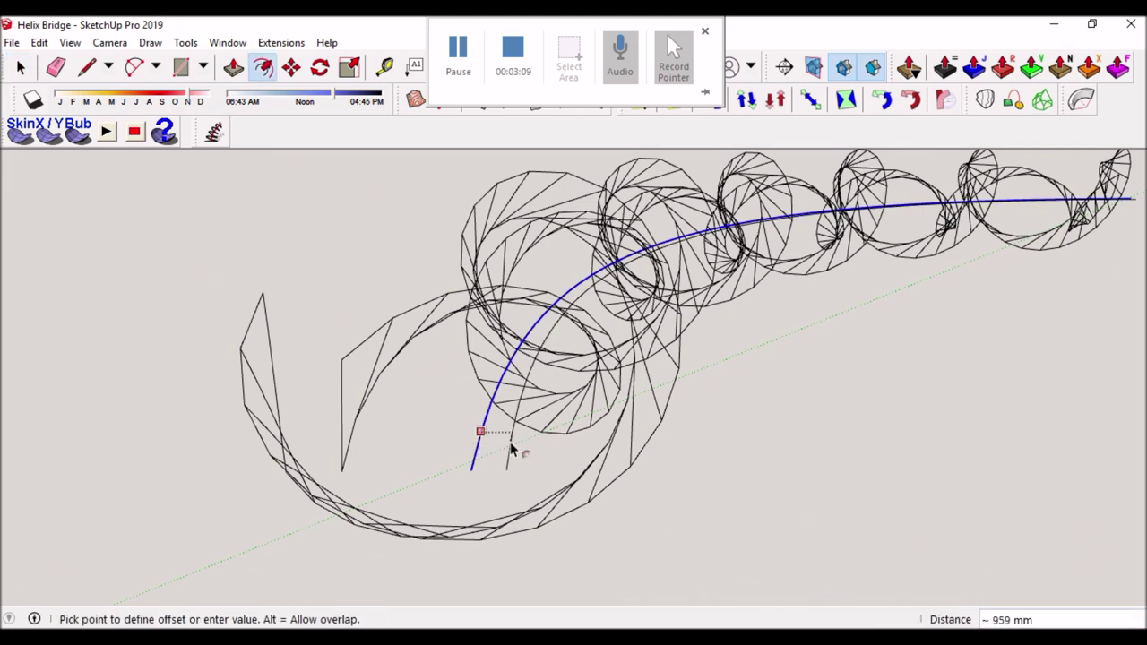
pyautogui.write('3m')
pyautogui.press('Return')
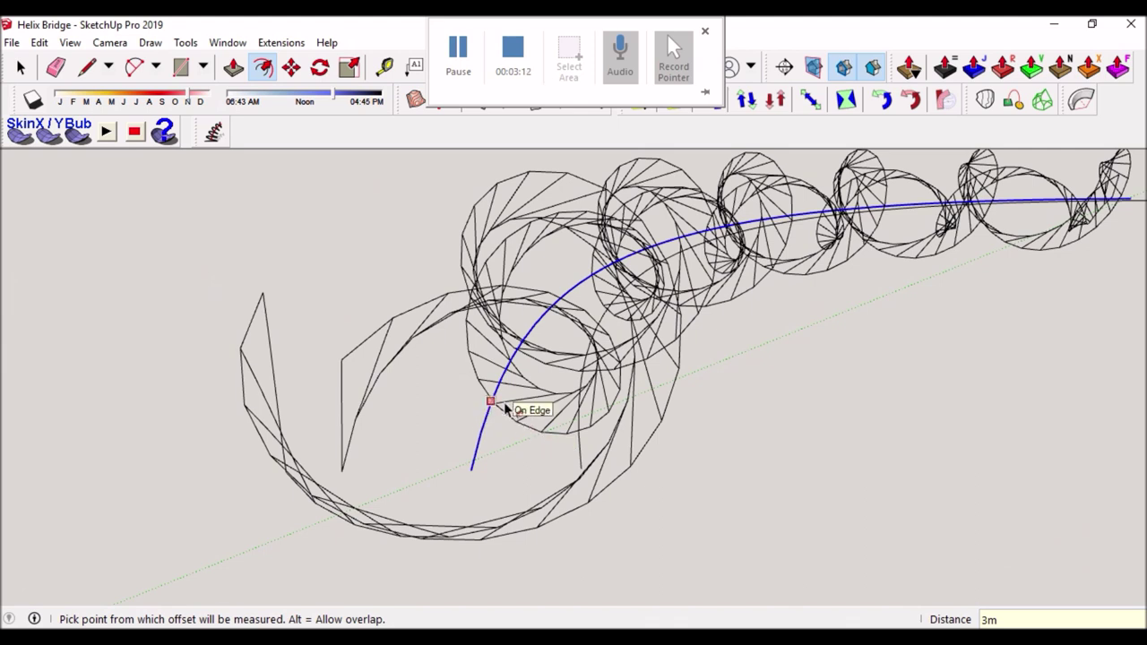
pyautogui.click(493, 410)
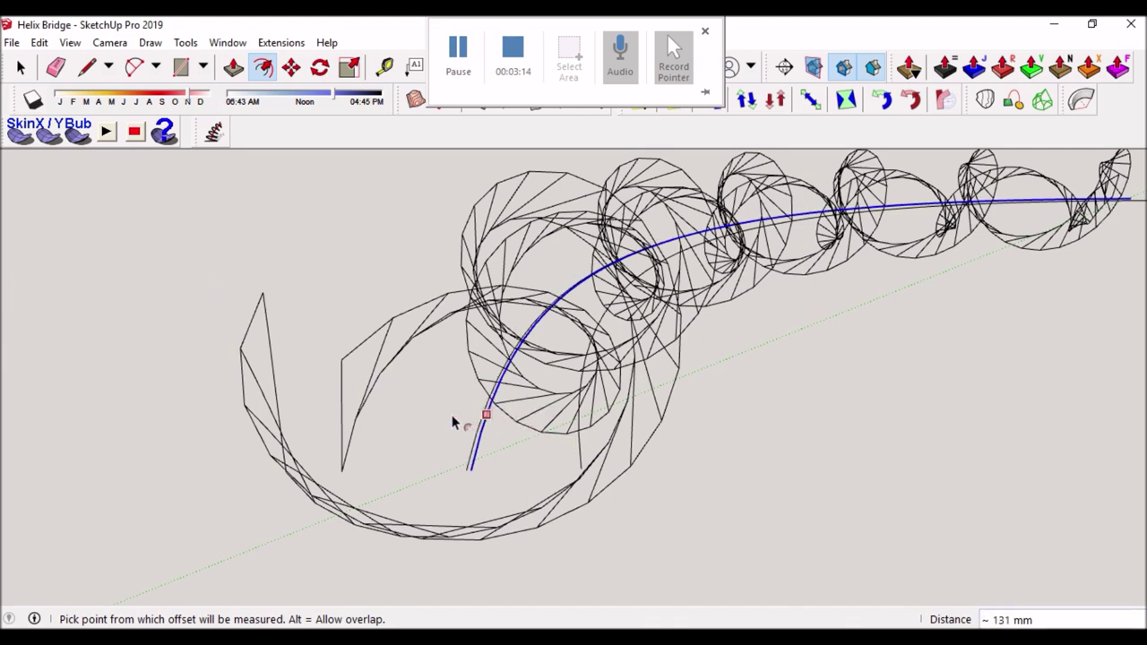
pyautogui.click(487, 414)
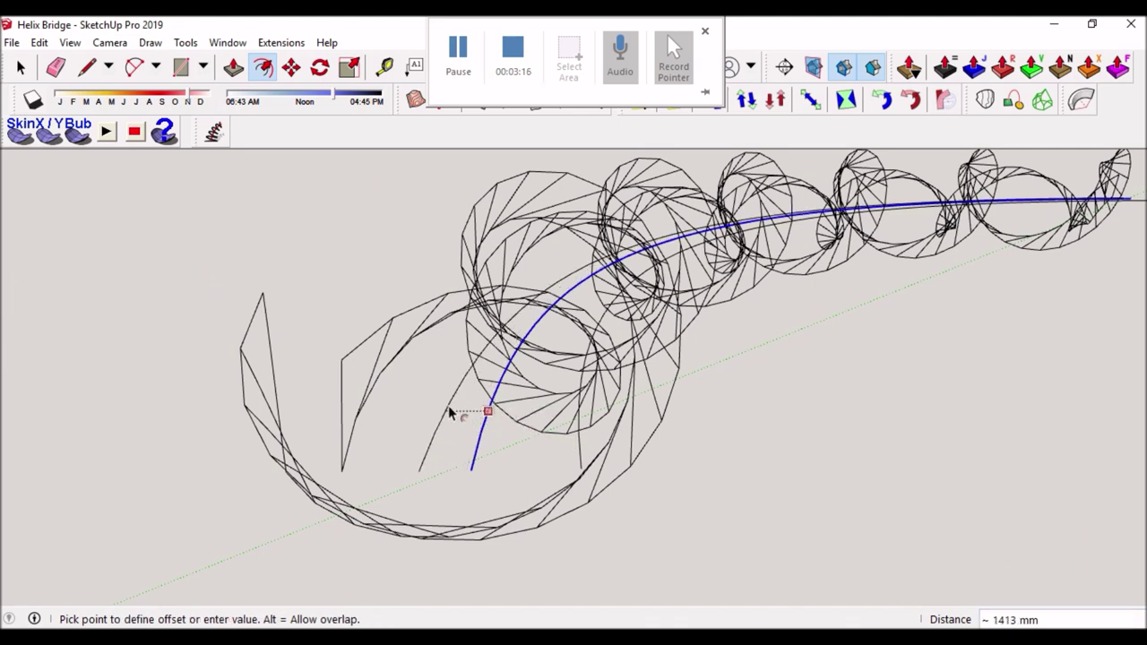
pyautogui.press('Return')
pyautogui.press('space')
pyautogui.moveTo(577, 417)
pyautogui.mouseDown(button='middle')
pyautogui.moveTo(604, 457)
pyautogui.moveTo(569, 484)
pyautogui.moveTo(280, 488)
pyautogui.moveTo(346, 463)
pyautogui.moveTo(371, 422)
pyautogui.moveTo(435, 404)
pyautogui.mouseUp(button='middle')
# Step: Draw closing lines across the deck ends to form the deck face
pyautogui.press('l')
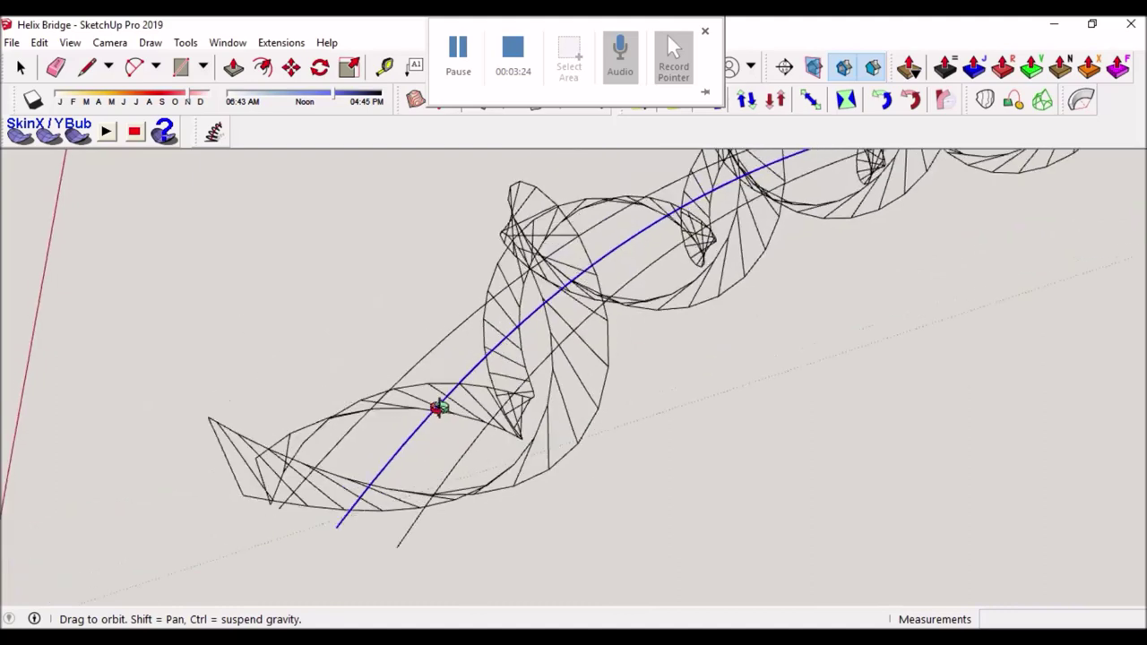
pyautogui.click(397, 545)
pyautogui.press('space')
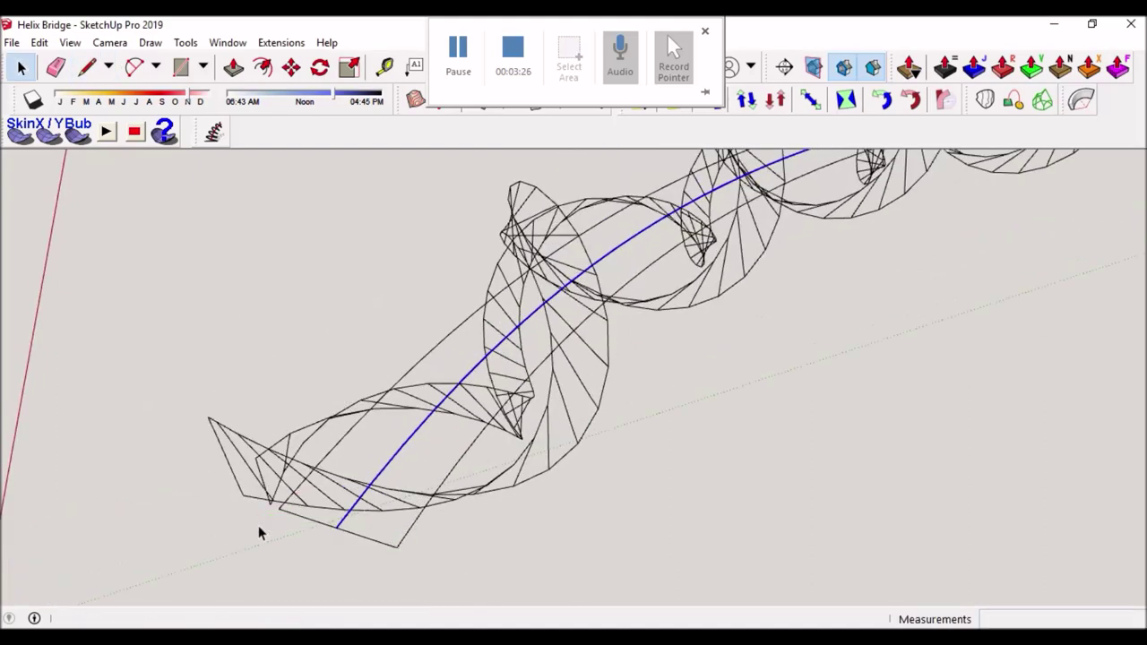
pyautogui.scroll(-5, 259, 527)
pyautogui.scroll(2, 722, 387)
pyautogui.scroll(2, 673, 351)
pyautogui.scroll(3, 682, 389)
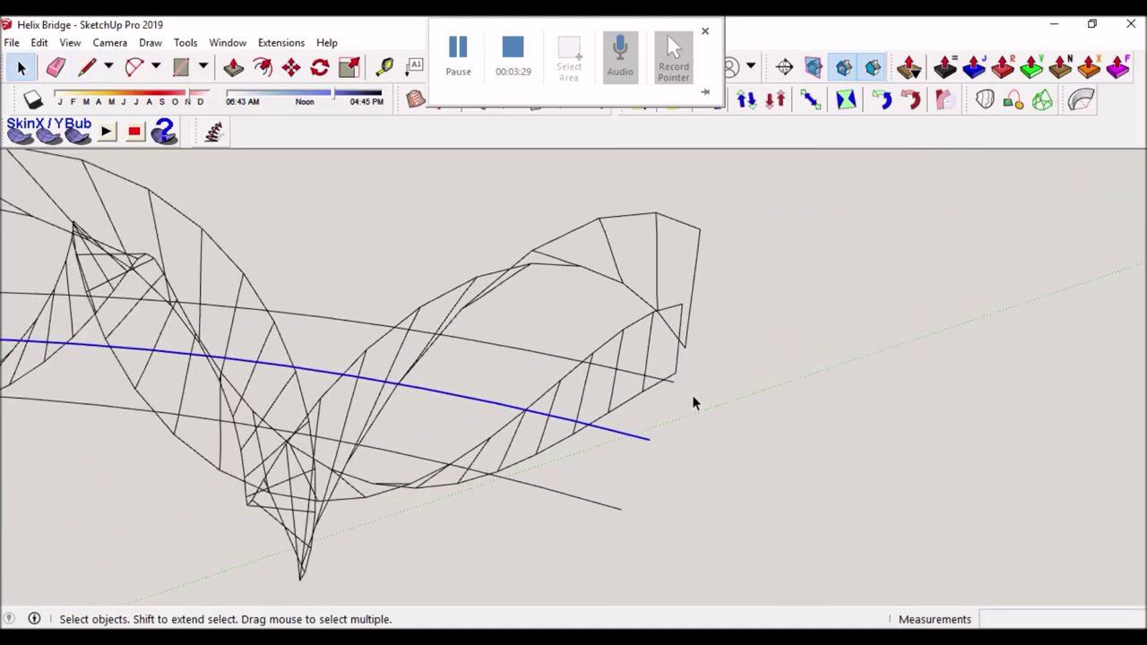
pyautogui.scroll(3, 693, 402)
pyautogui.press('l')
pyautogui.click(669, 379)
pyautogui.click(601, 542)
pyautogui.press('space')
pyautogui.scroll(-3, 648, 451)
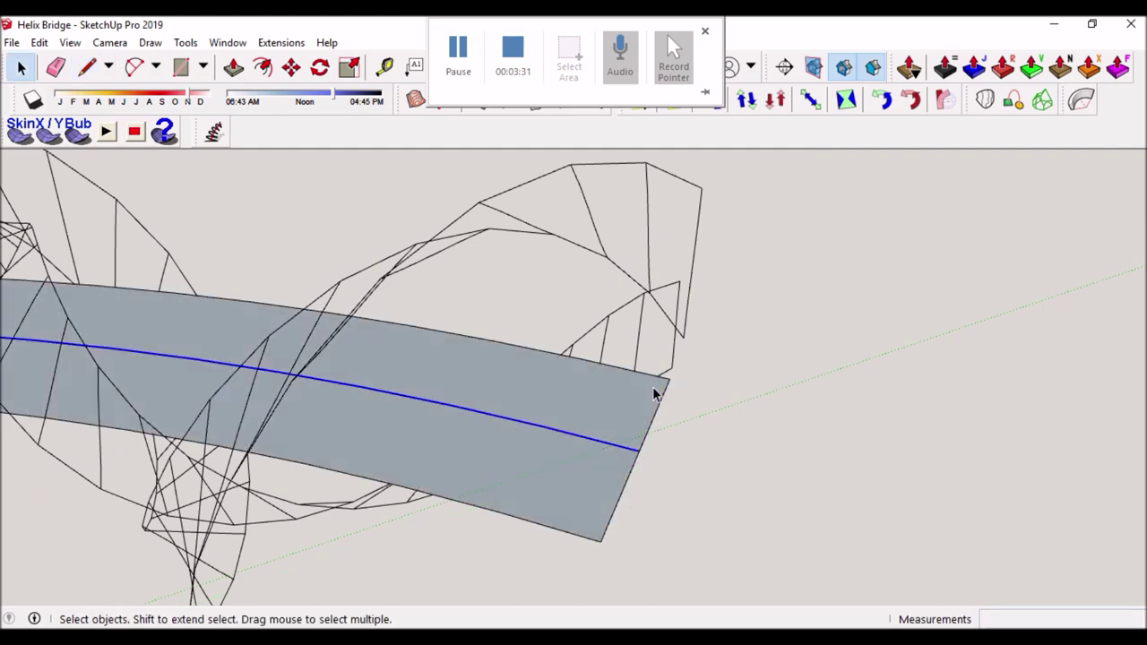
pyautogui.scroll(-3, 654, 392)
# Step: Make the deck face a group and open it for editing
pyautogui.click(640, 402)
pyautogui.rightClick(635, 405)
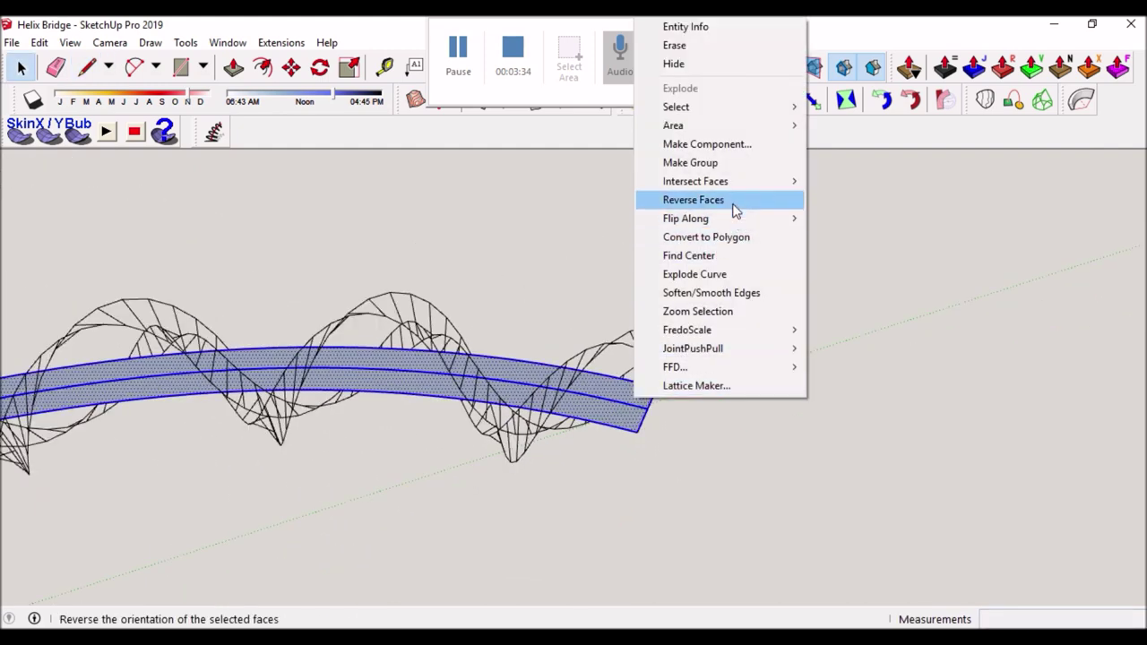
pyautogui.click(720, 162)
pyautogui.doubleClick(618, 413)
pyautogui.scroll(5, 619, 411)
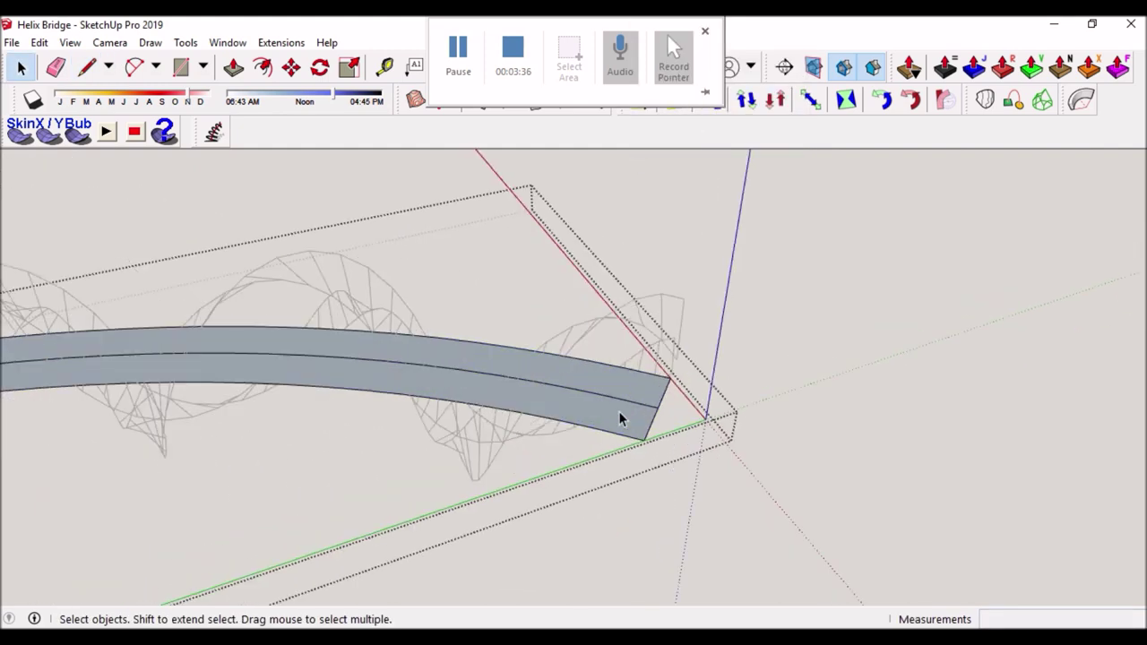
# Step: Erase the middle edge across the deck and push/pull the deck face to give it thickness
pyautogui.press('e')
pyautogui.click(633, 386)
pyautogui.press('space')
pyautogui.click(638, 399)
pyautogui.press('p')
pyautogui.click(637, 405)
pyautogui.write('750')
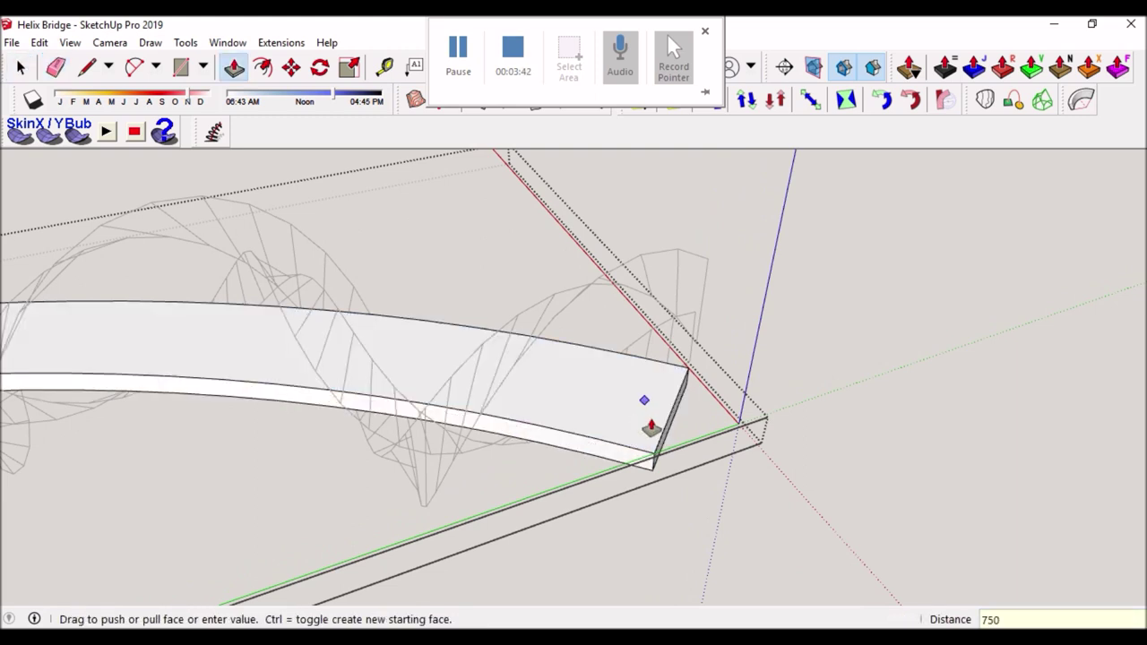
pyautogui.press('Return')
pyautogui.press('space')
# Step: Offset the deck's top face outline inward to create edge strips
pyautogui.click(597, 376)
pyautogui.press('f')
pyautogui.click(606, 441)
pyautogui.write('300')
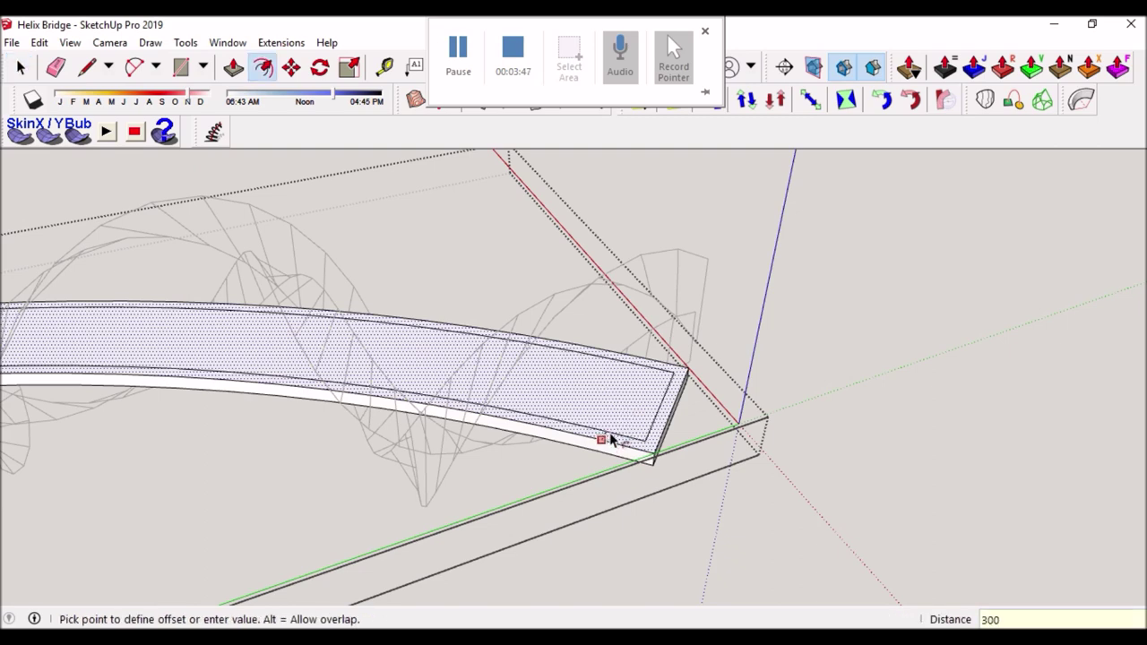
pyautogui.press('Return')
pyautogui.press('space')
pyautogui.scroll(2, 619, 439)
pyautogui.scroll(2, 654, 439)
# Step: Abandon a first line at the deck's end edge and orbit to view the deck end
pyautogui.click(667, 437)
pyautogui.press('l')
pyautogui.click(652, 474)
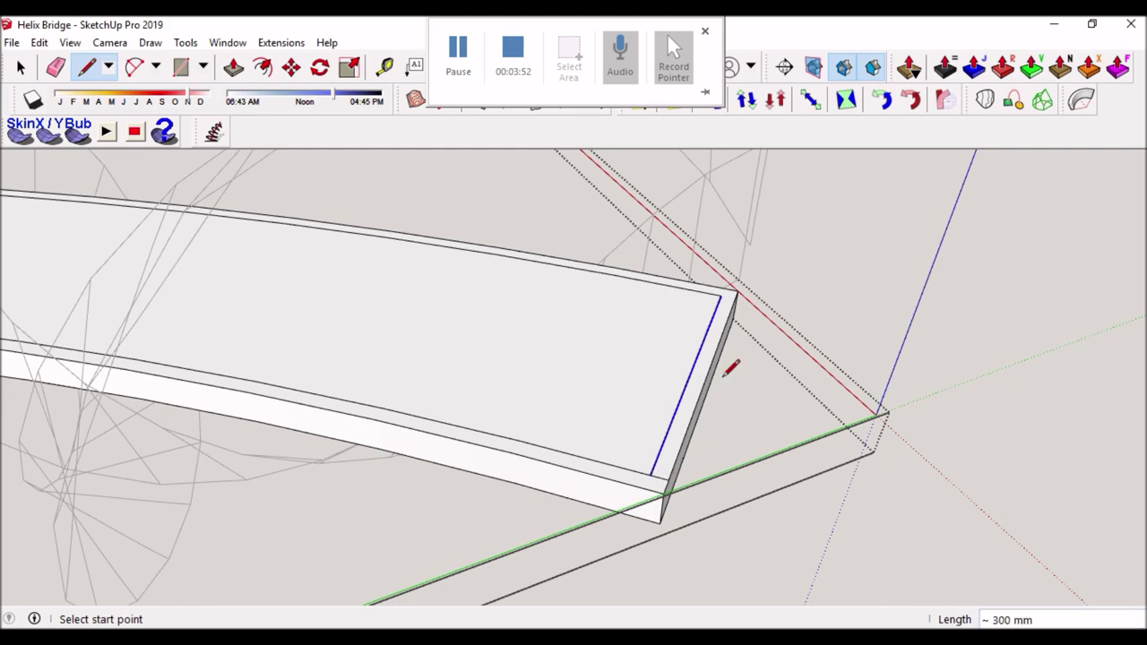
pyautogui.press('Escape')
pyautogui.press('space')
pyautogui.scroll(-2, 713, 378)
pyautogui.scroll(-3, 364, 376)
pyautogui.moveTo(364, 377)
pyautogui.mouseDown(button='middle')
pyautogui.moveTo(502, 441)
pyautogui.moveTo(507, 546)
pyautogui.moveTo(714, 436)
pyautogui.mouseUp(button='middle')
pyautogui.scroll(3, 458, 540)
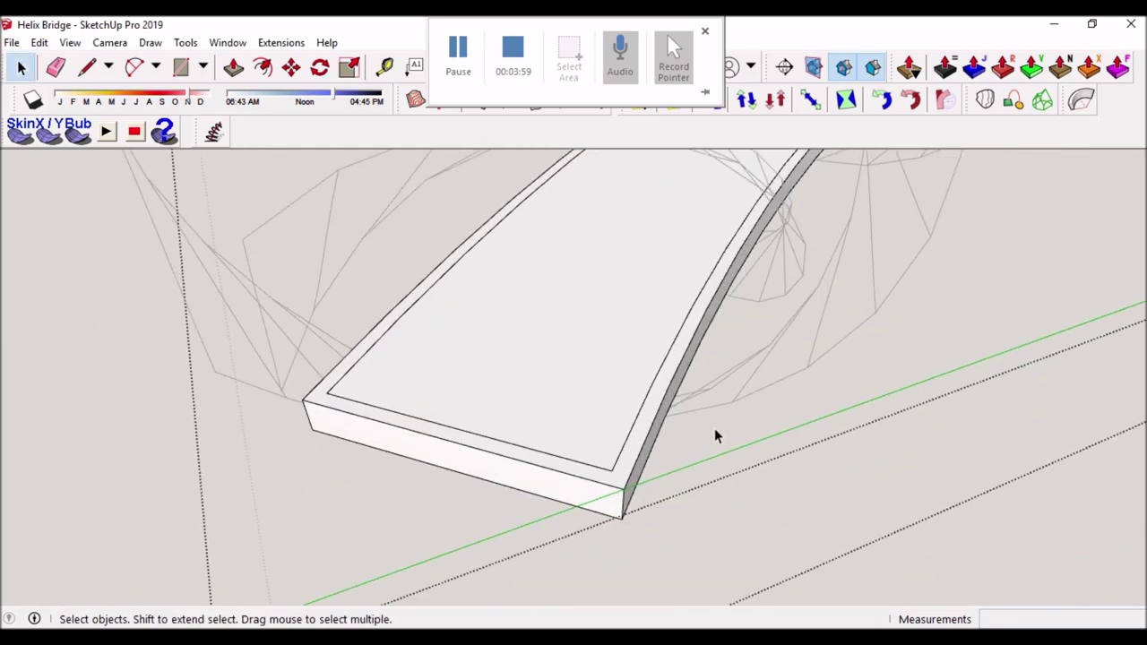
# Step: Draw a line across the deck end from corner to corner, splitting off the edge strips
pyautogui.press('l')
pyautogui.click(612, 469)
pyautogui.click(328, 399)
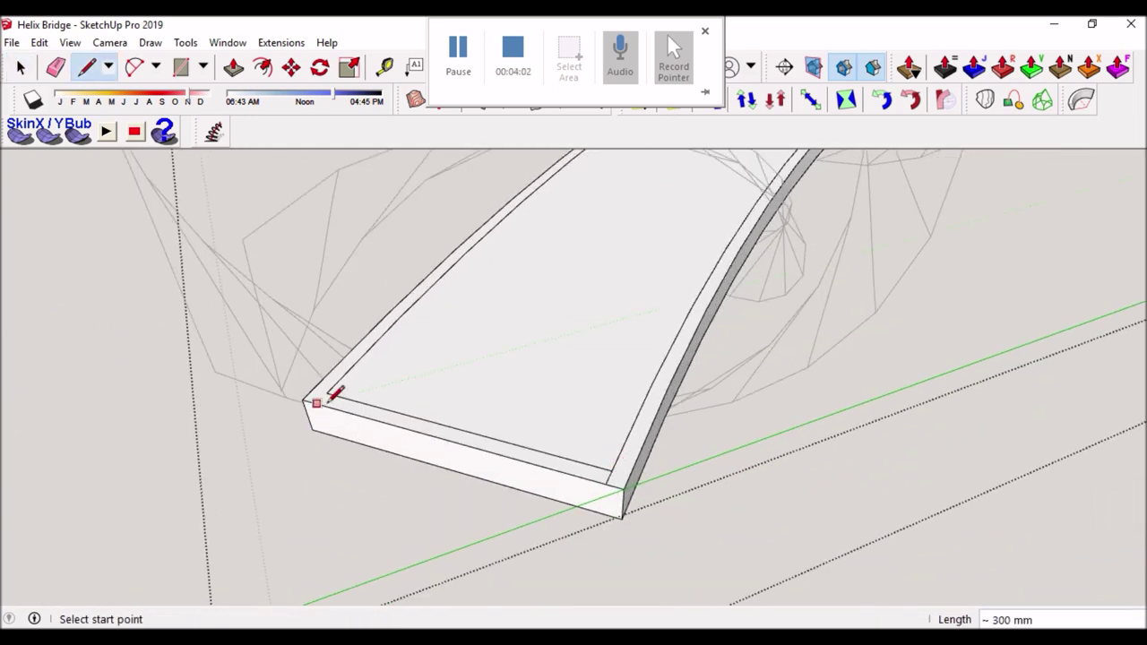
pyautogui.click(328, 392)
pyautogui.press('Escape')
pyautogui.press('e')
pyautogui.press('space')
pyautogui.moveTo(399, 403)
pyautogui.mouseDown(button='middle')
pyautogui.moveTo(404, 434)
pyautogui.moveTo(422, 404)
pyautogui.moveTo(461, 476)
pyautogui.moveTo(493, 468)
pyautogui.mouseUp(button='middle')
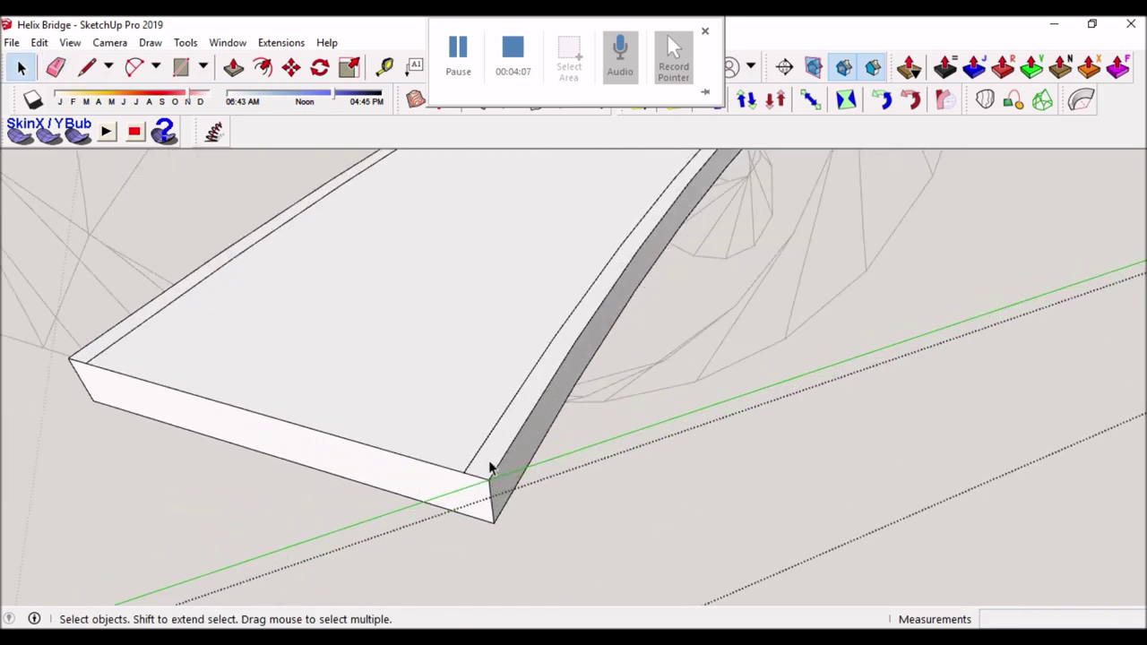
# Step: Push/pull the right edge strip up 300 mm, then repeat on the left strip
pyautogui.press('p')
pyautogui.click(495, 466)
pyautogui.write('00')
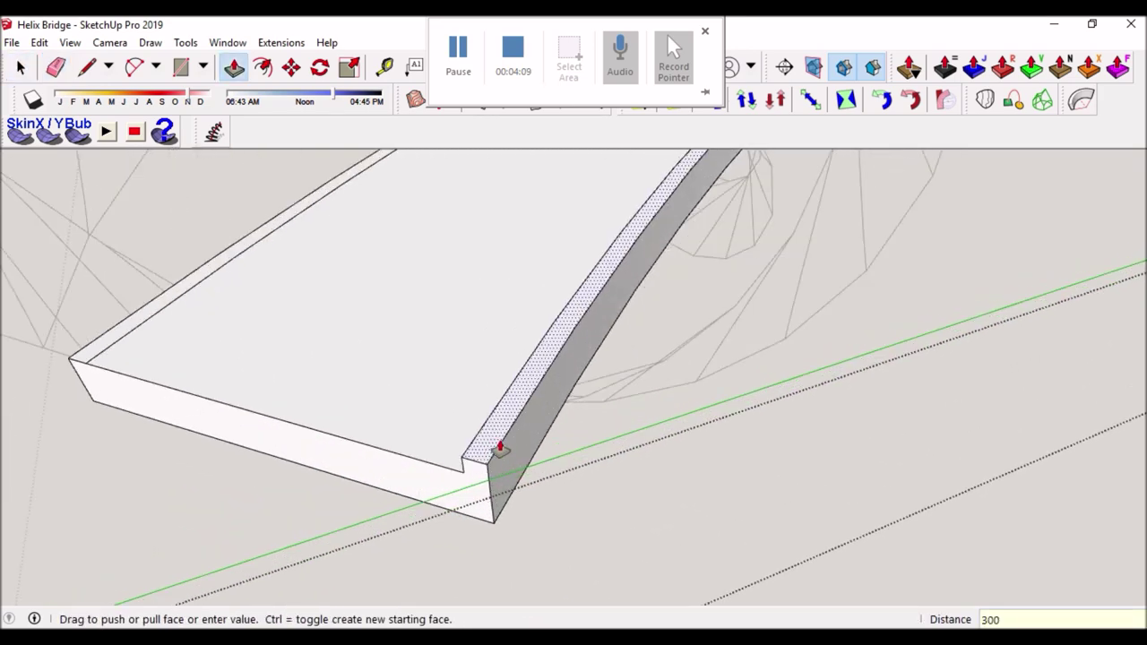
pyautogui.press('Return')
pyautogui.press('space')
pyautogui.moveTo(486, 455); pyautogui.dragTo(494, 467, button='middle')
pyautogui.press('p')
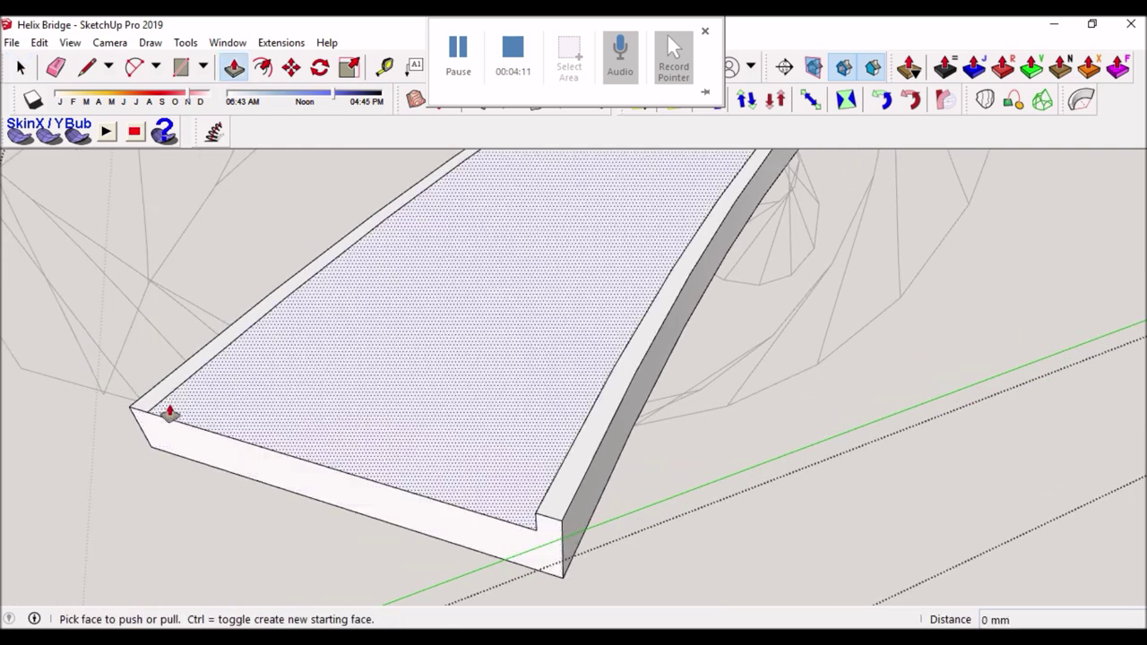
pyautogui.doubleClick(168, 390)
pyautogui.press('space')
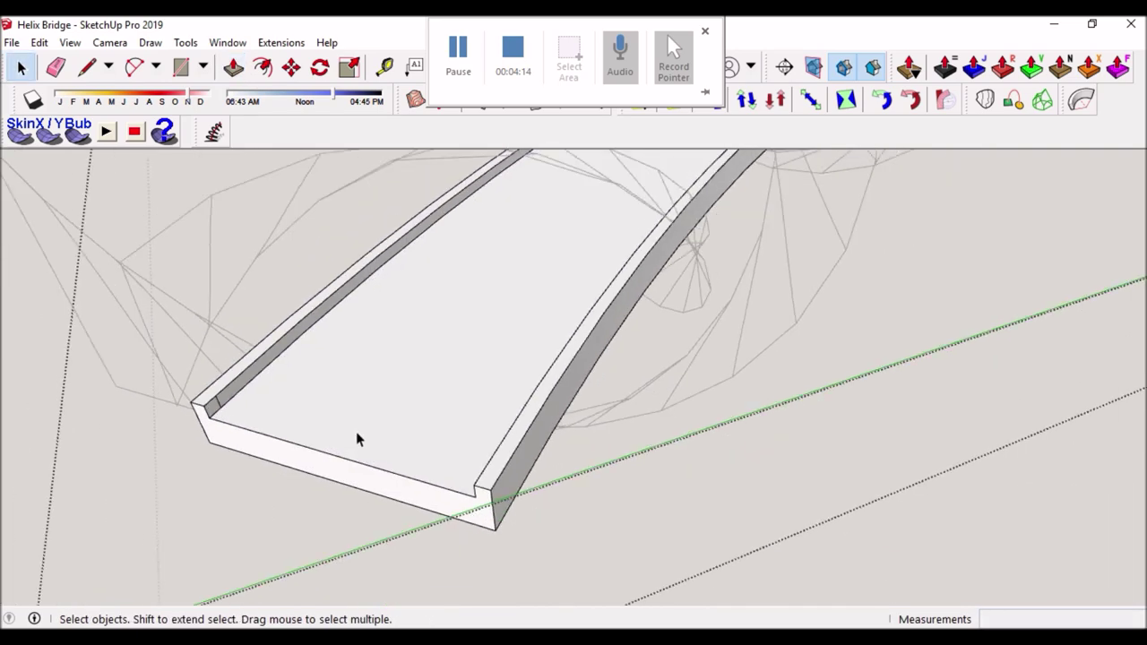
pyautogui.moveTo(359, 440); pyautogui.dragTo(468, 499, button='middle')
pyautogui.click(450, 517)
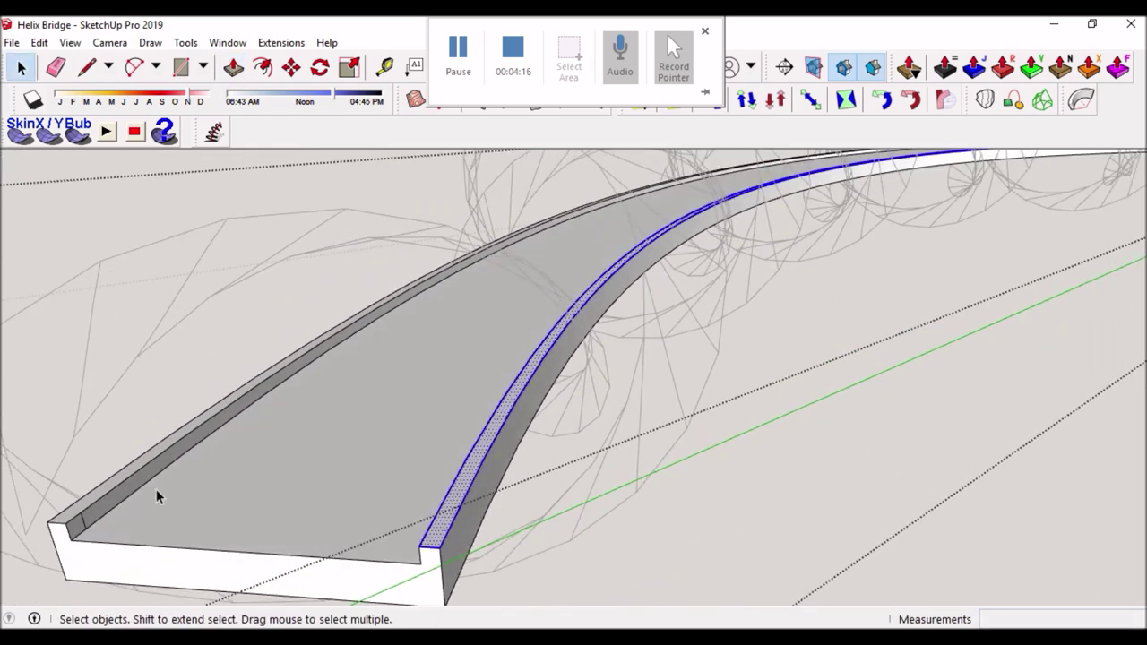
# Step: Copy both wall-top faces 300 mm upward, then undo the copy
pyautogui.keyDown('shift'); pyautogui.click(93, 511); pyautogui.keyUp('shift')
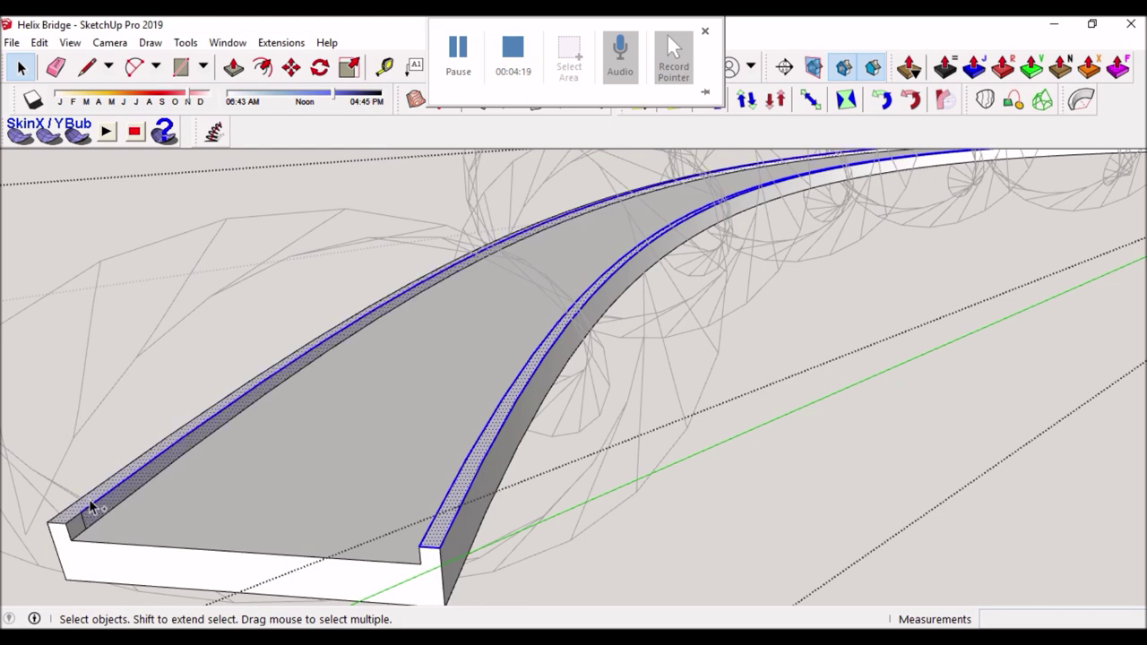
pyautogui.press('m')
pyautogui.press('ctrl')
pyautogui.click(430, 551)
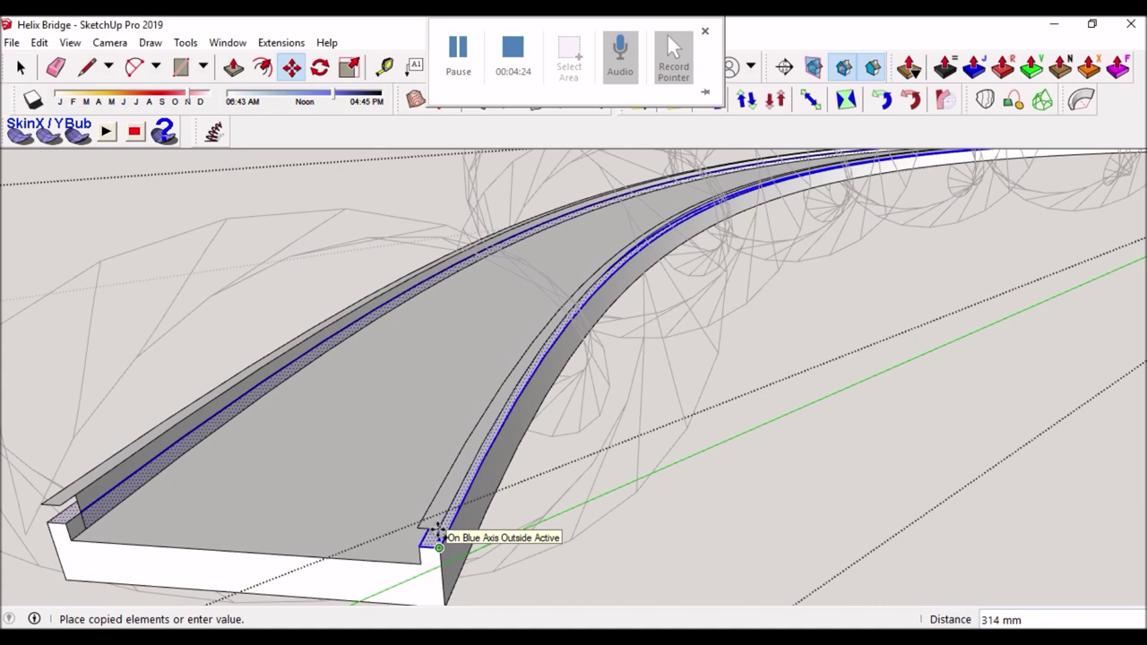
pyautogui.write('300')
pyautogui.press('Return')
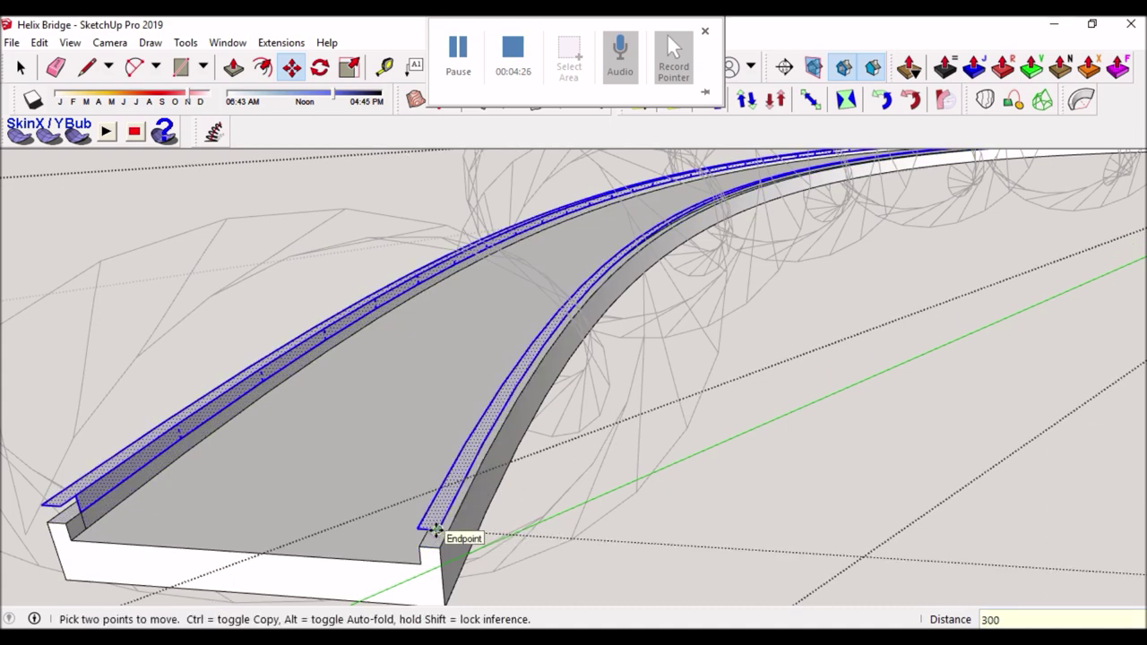
pyautogui.hotkey('ctrl', 't')
pyautogui.press('space')
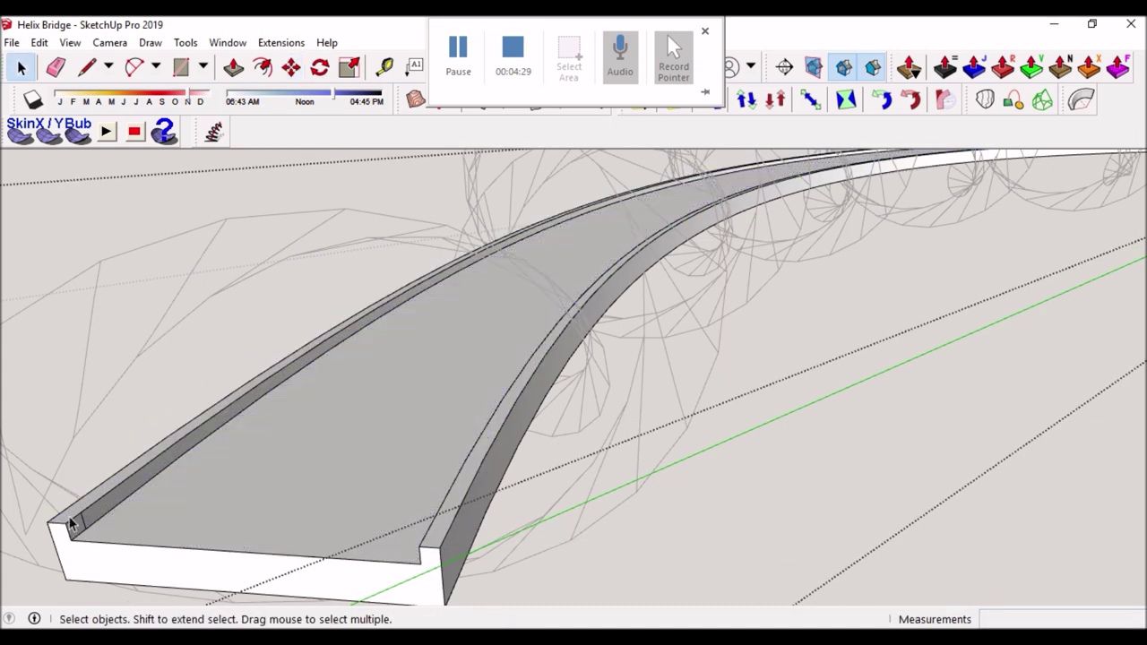
# Step: Copy the wall-top faces 300 mm straight up and make the copies a group
pyautogui.press('m')
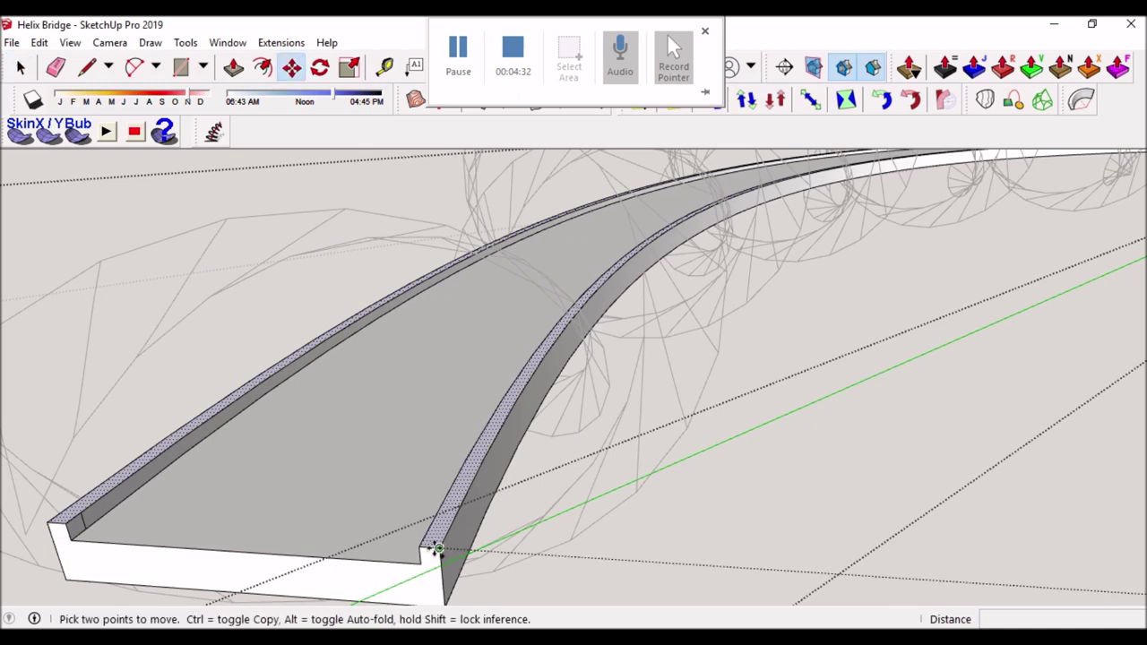
pyautogui.press('ctrl')
pyautogui.click(438, 548)
pyautogui.press('Return')
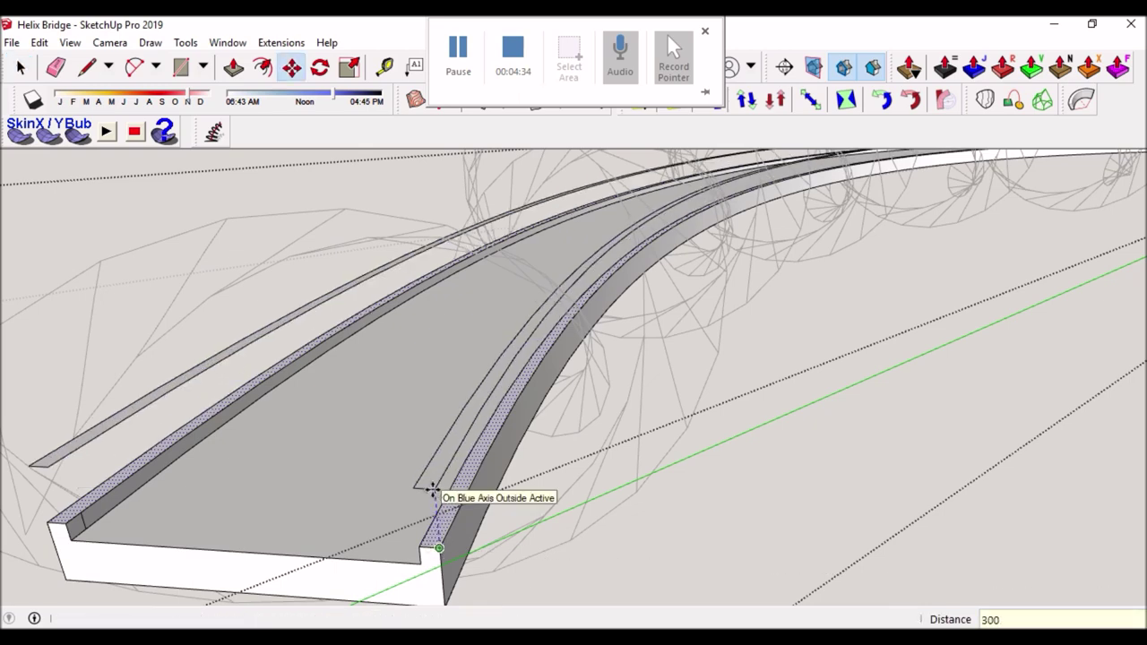
pyautogui.press('space')
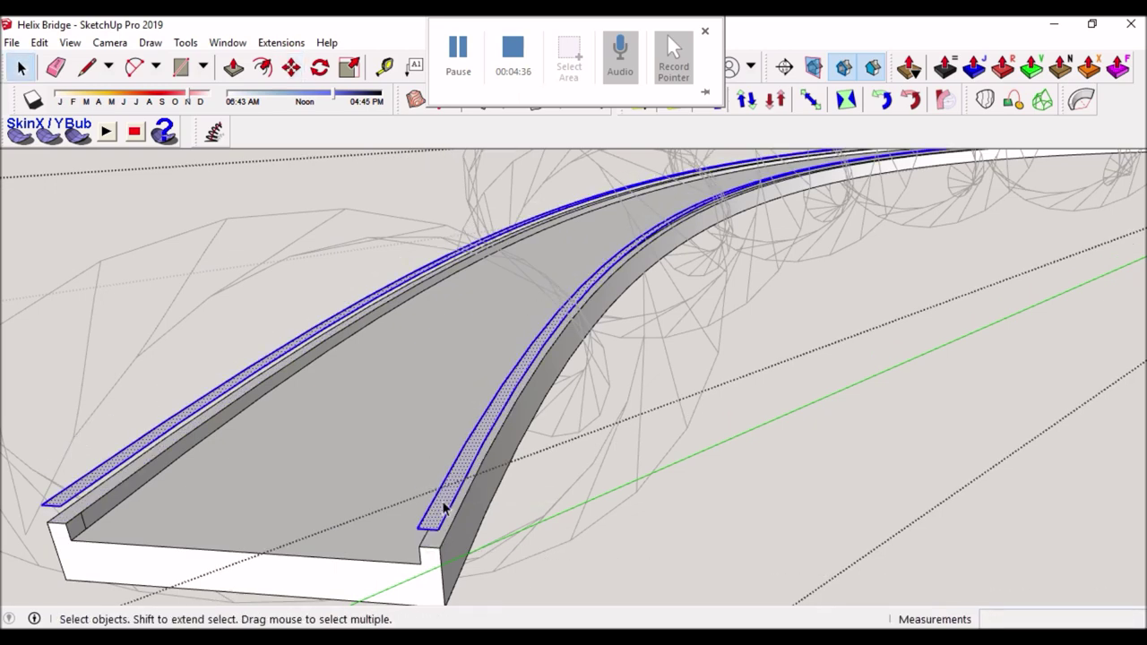
pyautogui.rightClick(443, 508)
pyautogui.click(498, 285)
# Step: Inside the group, push/pull both raised strips 50 mm thick to form rail bars
pyautogui.doubleClick(435, 524)
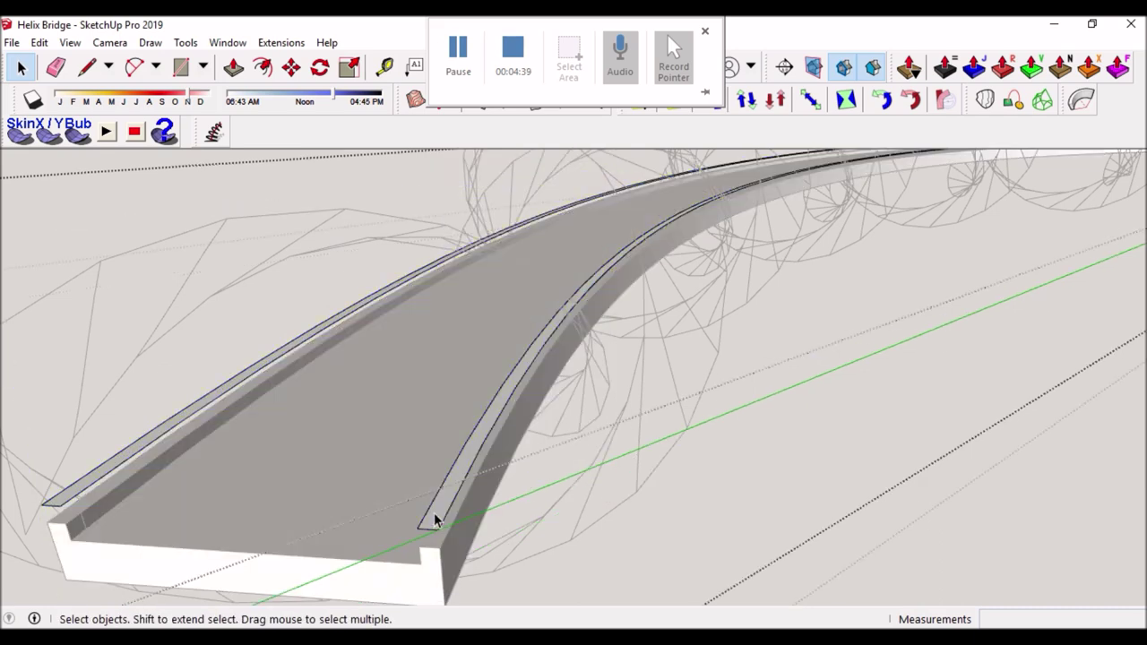
pyautogui.press('p')
pyautogui.click(439, 520)
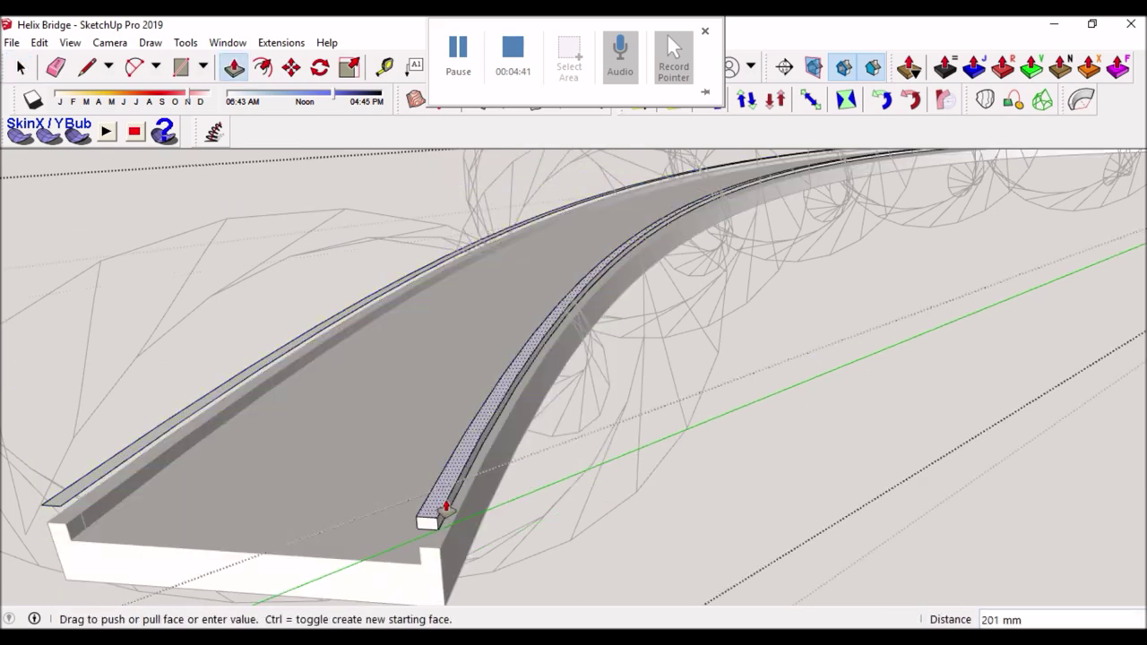
pyautogui.press('Return')
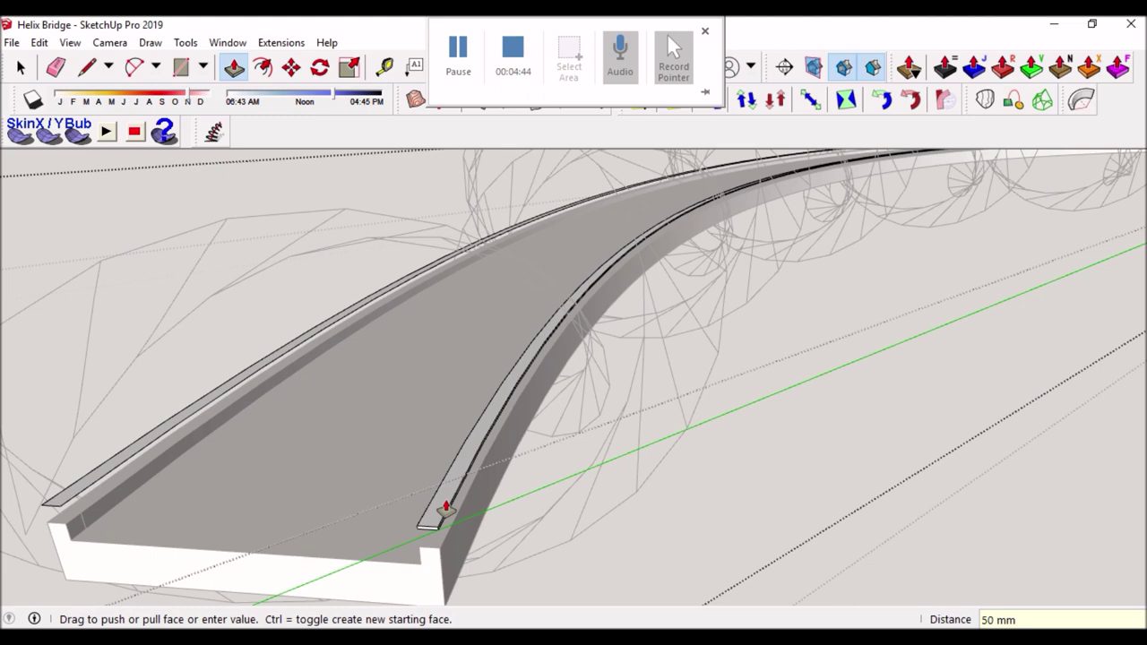
pyautogui.write('00')
pyautogui.press('Return')
pyautogui.press('space')
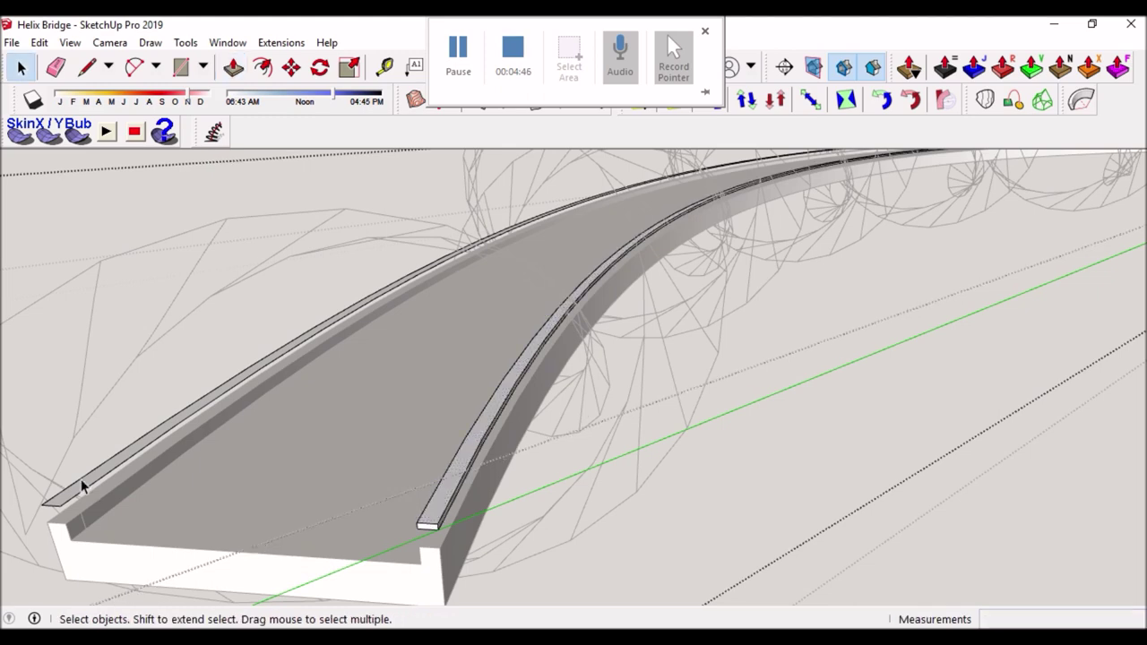
pyautogui.press('p')
pyautogui.doubleClick(87, 489)
pyautogui.press('space')
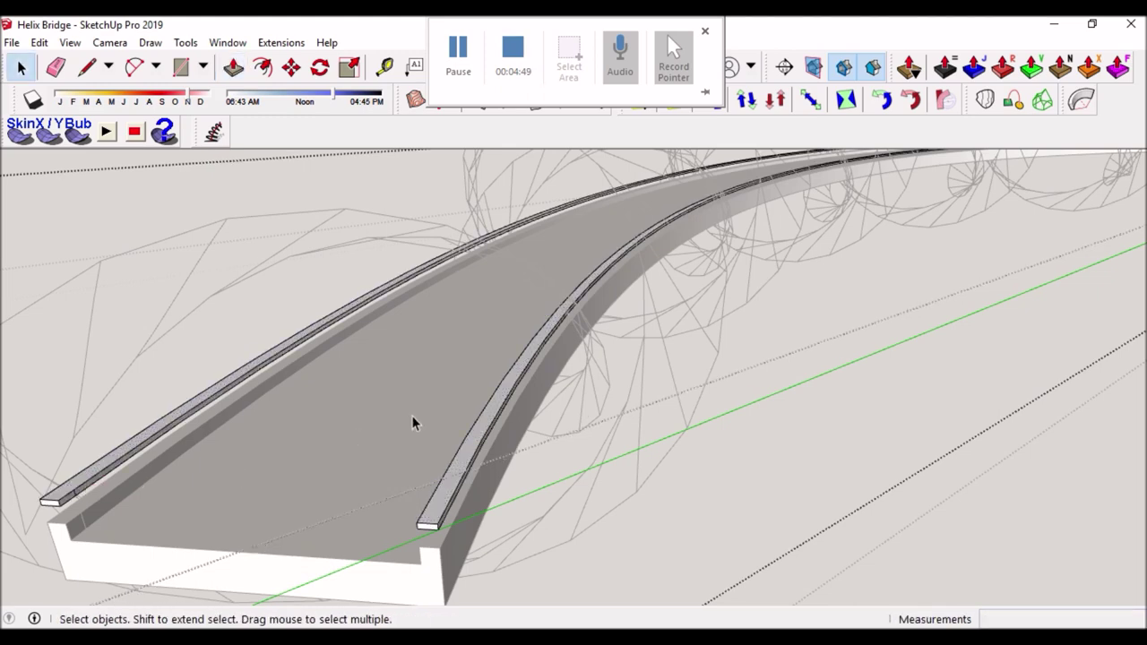
# Step: Copy the rail bars upward to add a second set of rails at 400 mm spacing
pyautogui.click(448, 488)
pyautogui.press('m')
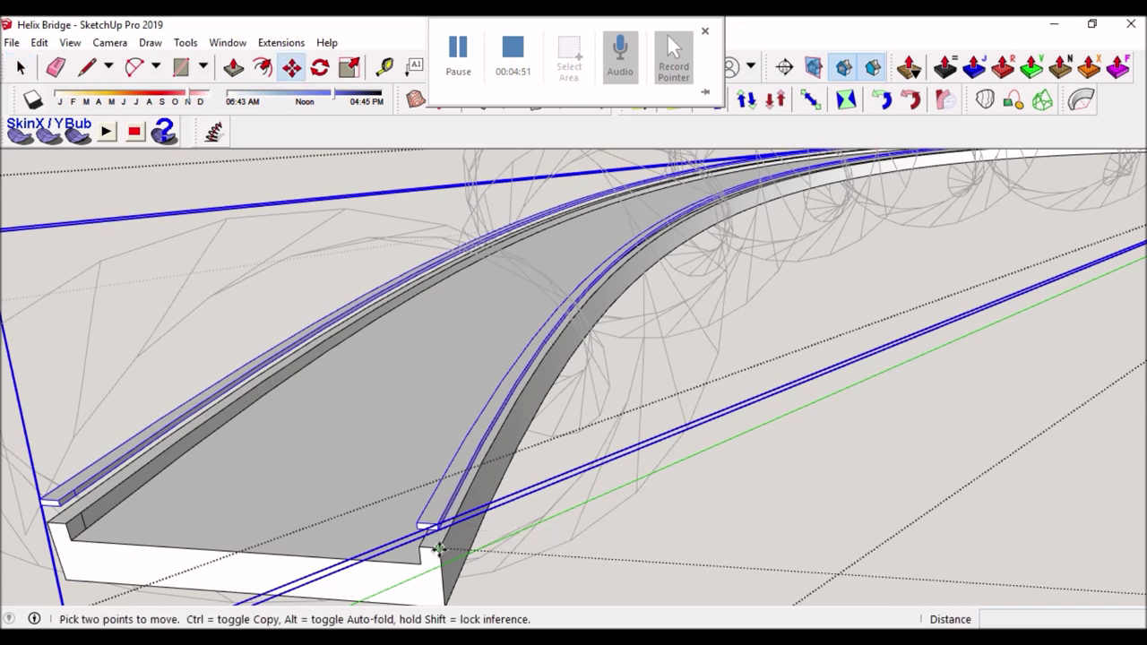
pyautogui.press('ctrl')
pyautogui.click(439, 547)
pyautogui.click(435, 520)
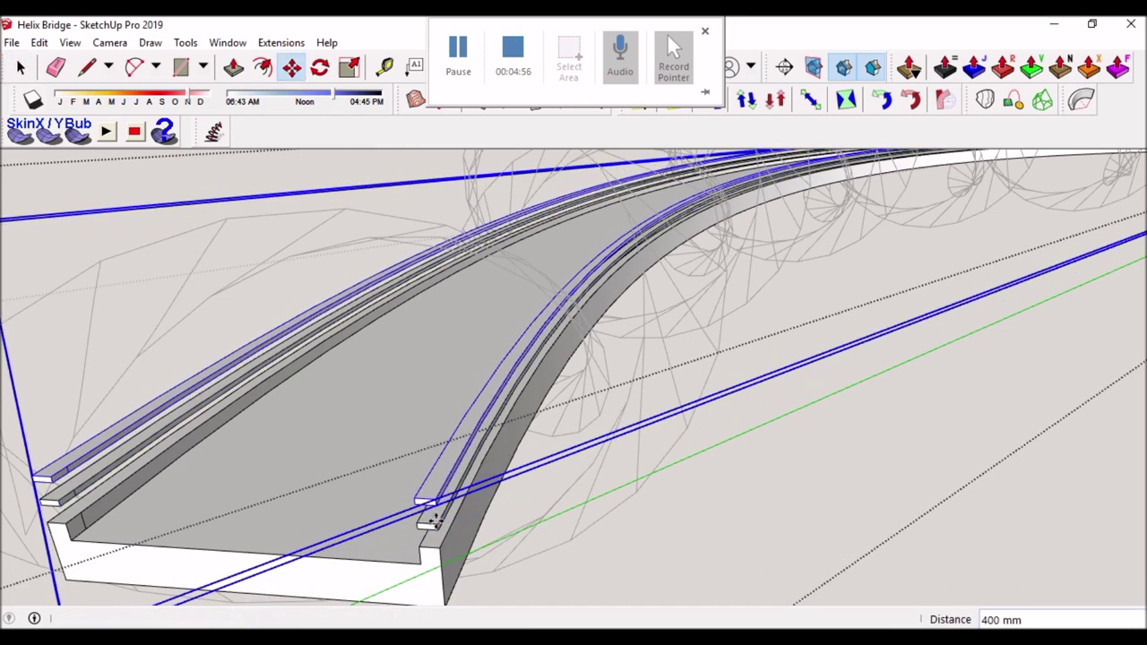
pyautogui.press('space')
pyautogui.click(743, 507)
# Step: Exit the rail group and orbit from a side elevation to a view down on the deck
pyautogui.press('Escape')
pyautogui.scroll(-5, 453, 435)
pyautogui.moveTo(452, 435)
pyautogui.mouseDown(button='middle')
pyautogui.moveTo(609, 361)
pyautogui.moveTo(512, 320)
pyautogui.moveTo(584, 307)
pyautogui.moveTo(722, 348)
pyautogui.moveTo(824, 350)
pyautogui.moveTo(636, 360)
pyautogui.mouseUp(button='middle')
pyautogui.scroll(2, 635, 360)
pyautogui.scroll(2, 512, 409)
pyautogui.moveTo(512, 409)
pyautogui.mouseDown(button='middle')
pyautogui.moveTo(385, 454)
pyautogui.moveTo(370, 508)
pyautogui.moveTo(538, 371)
pyautogui.mouseUp(button='middle')
# Step: Scale the helix groups vertically to about 0.84 using the blue scale grip
pyautogui.click(776, 422)
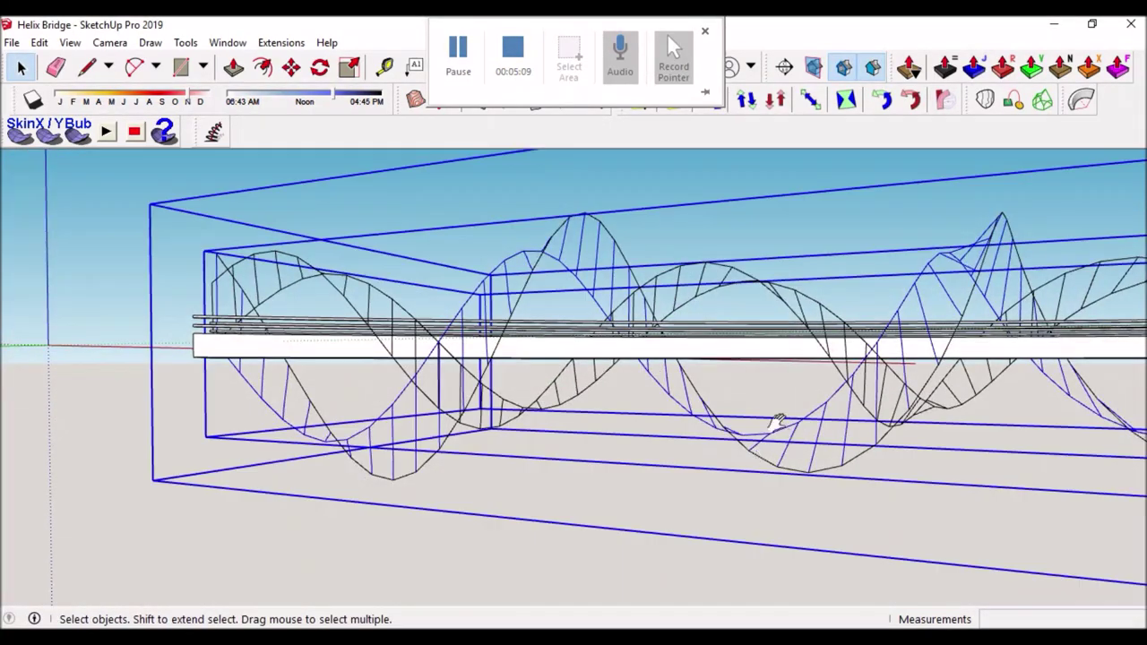
pyautogui.press('s')
pyautogui.moveTo(628, 475)
pyautogui.mouseDown(button='middle')
pyautogui.moveTo(535, 428)
pyautogui.moveTo(833, 440)
pyautogui.moveTo(769, 469)
pyautogui.mouseUp(button='middle')
pyautogui.moveTo(795, 471); pyautogui.dragTo(797, 443)
pyautogui.press('space')
# Step: Orbit to an oblique view of the deck and select the helix wireframe group
pyautogui.click(489, 512)
pyautogui.moveTo(277, 405)
pyautogui.mouseDown(button='middle')
pyautogui.moveTo(512, 384)
pyautogui.moveTo(613, 464)
pyautogui.moveTo(618, 436)
pyautogui.moveTo(661, 428)
pyautogui.moveTo(842, 504)
pyautogui.moveTo(550, 530)
pyautogui.moveTo(615, 436)
pyautogui.moveTo(441, 424)
pyautogui.moveTo(459, 305)
pyautogui.mouseUp(button='middle')
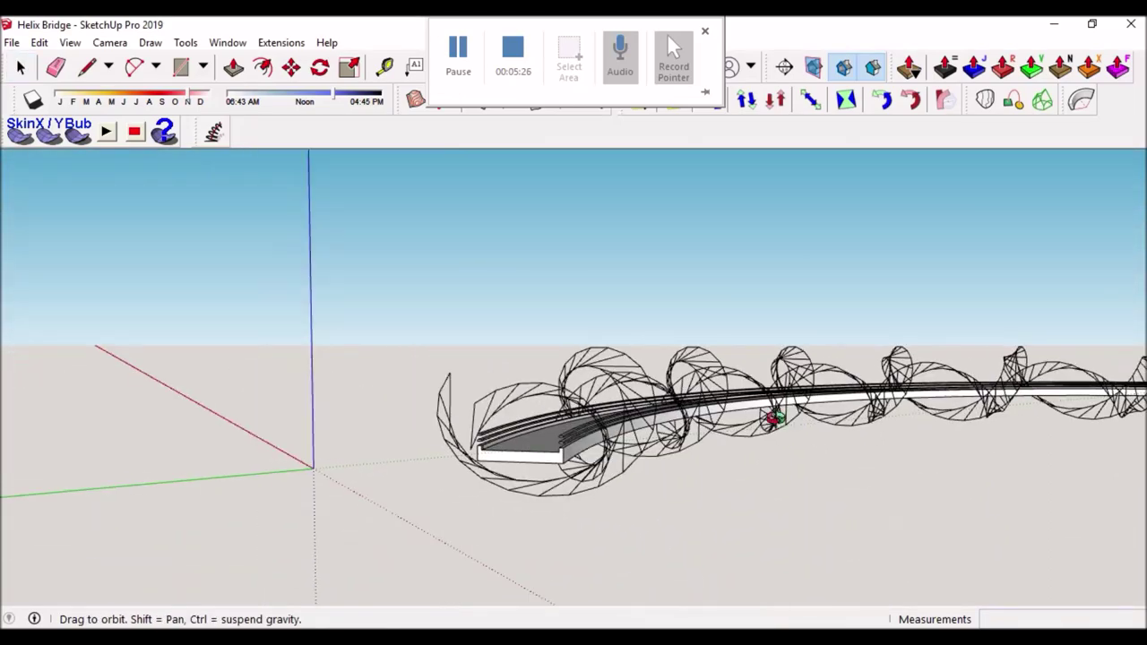
pyautogui.scroll(3, 459, 305)
pyautogui.click(390, 374)
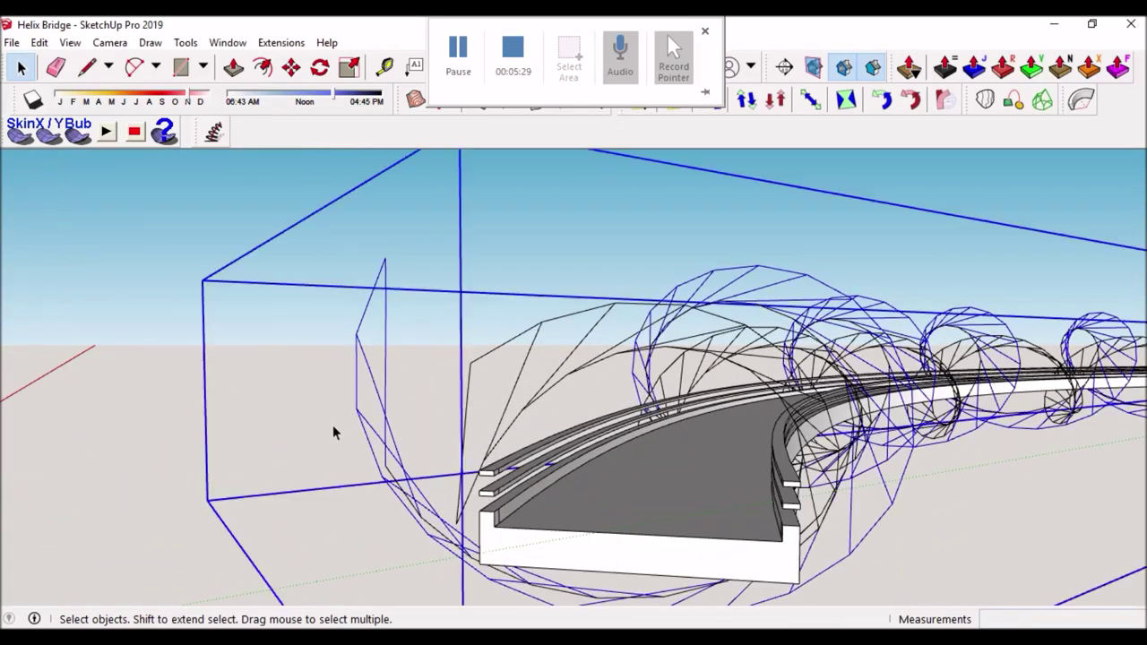
# Step: Inside the helix group, convert all its edges to 150 mm diameter cylinders with Precision 10
pyautogui.doubleClick(384, 365)
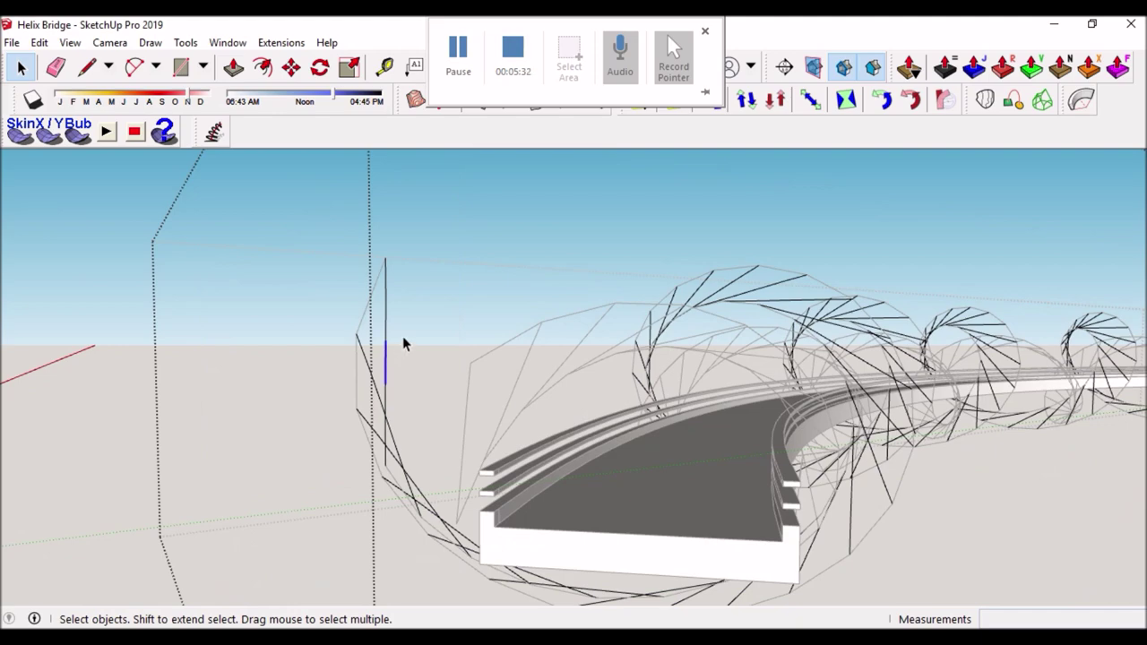
pyautogui.moveTo(480, 360); pyautogui.dragTo(516, 358, button='middle')
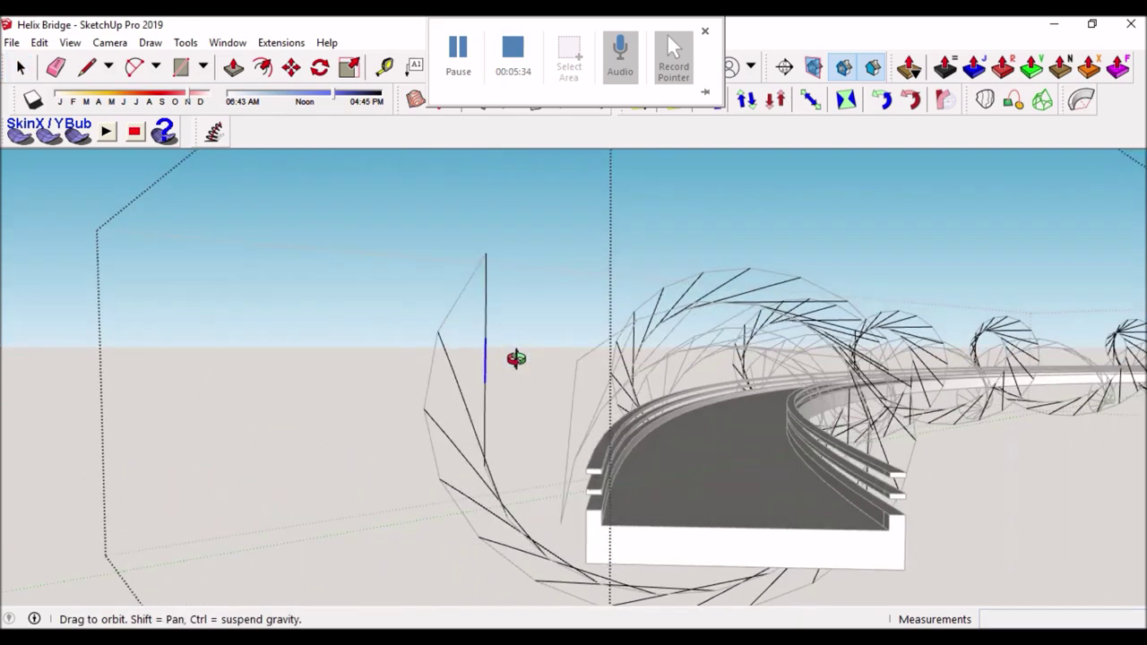
pyautogui.moveTo(502, 332)
pyautogui.mouseDown(button='middle')
pyautogui.moveTo(511, 417)
pyautogui.moveTo(440, 379)
pyautogui.mouseUp(button='middle')
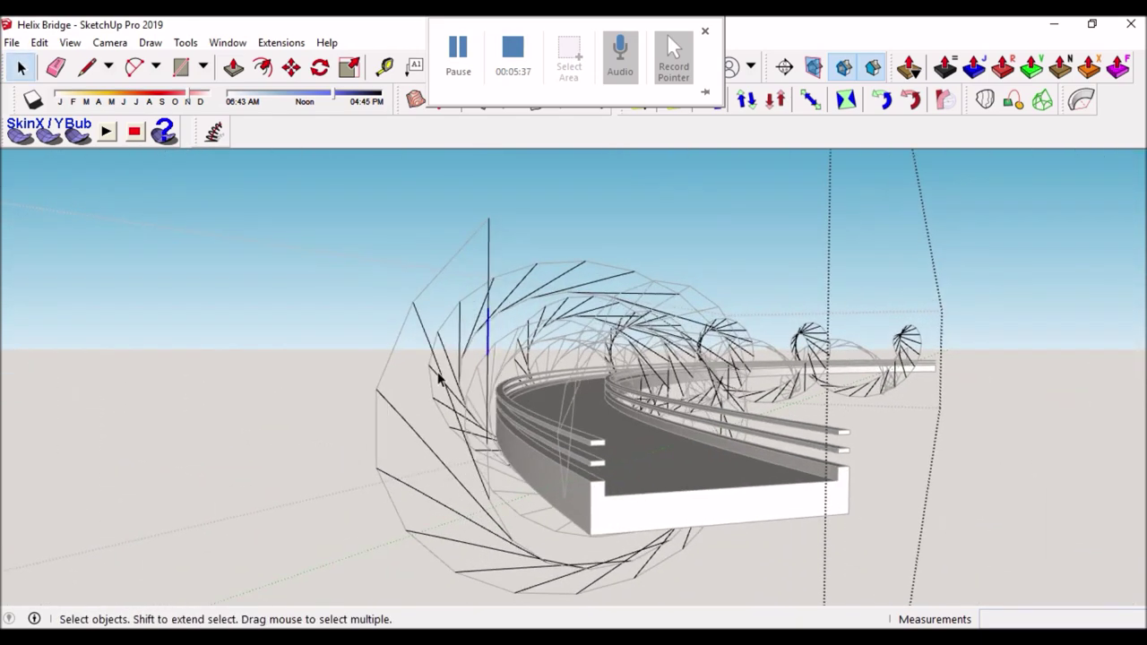
pyautogui.tripleClick(432, 359)
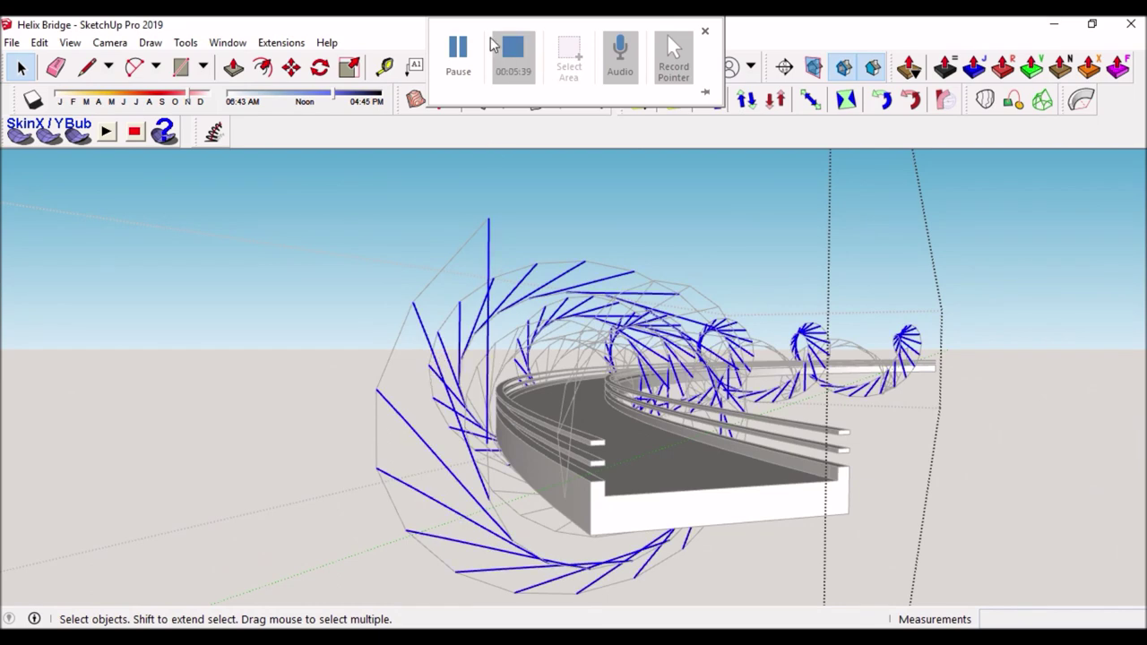
pyautogui.click(185, 42)
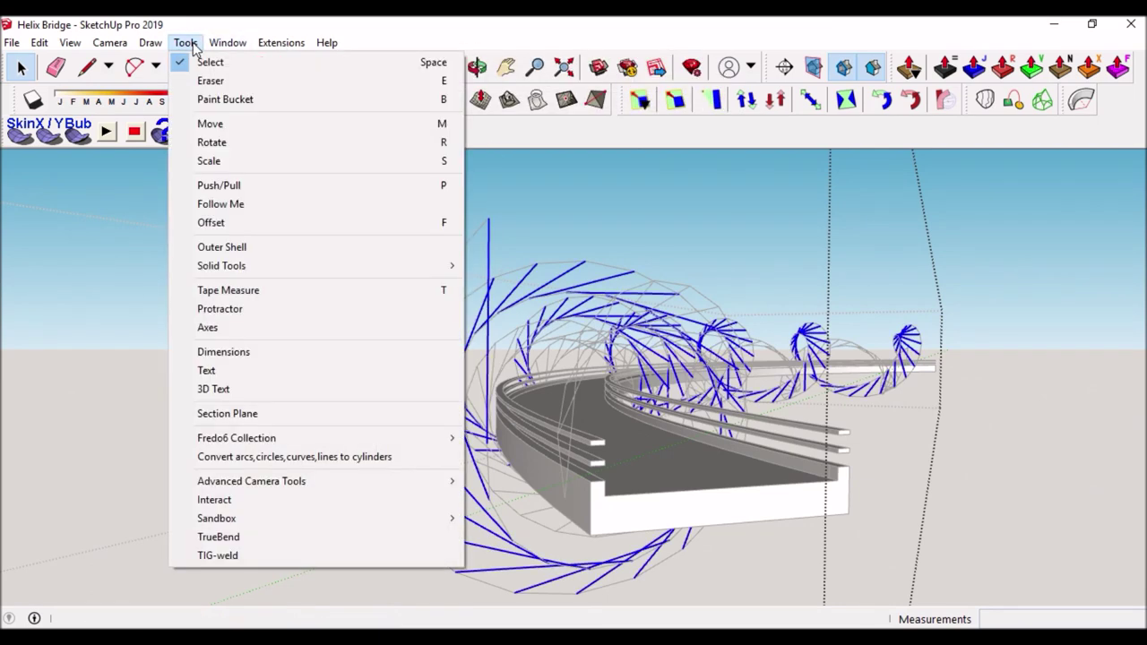
pyautogui.click(279, 459)
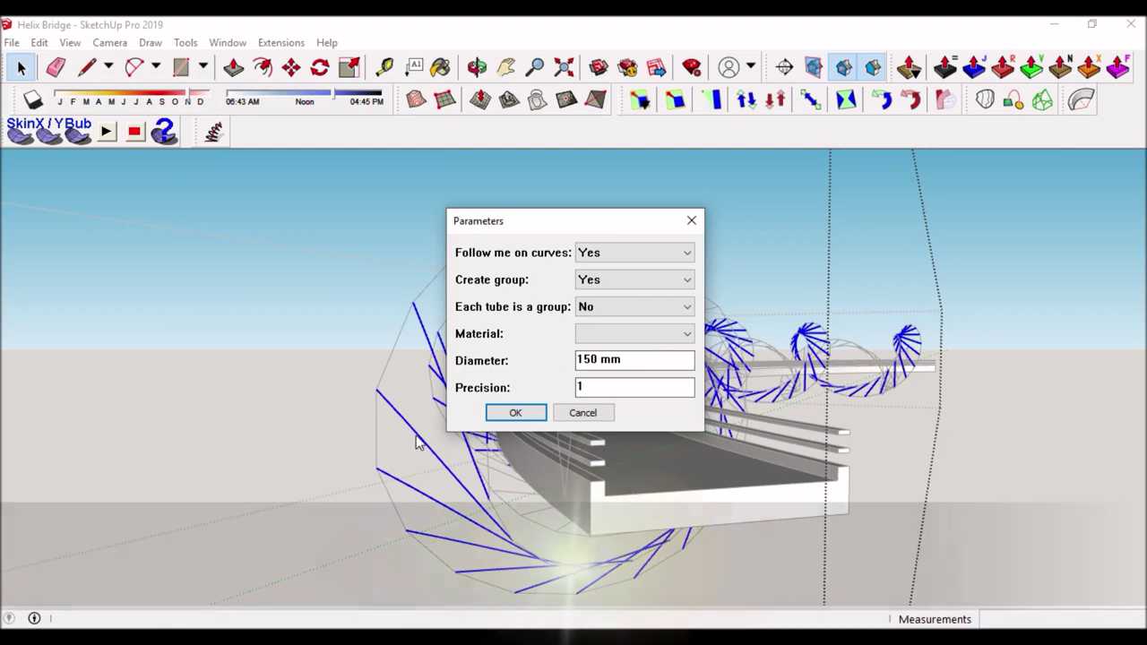
pyautogui.click(589, 386)
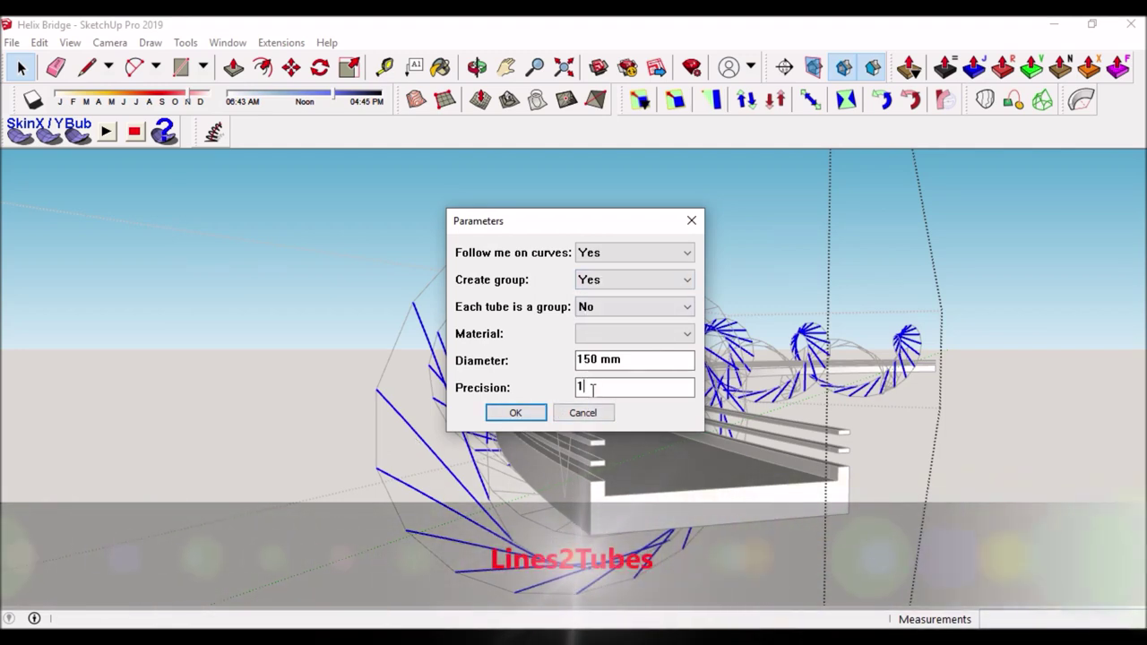
pyautogui.write('0')
pyautogui.click(520, 413)
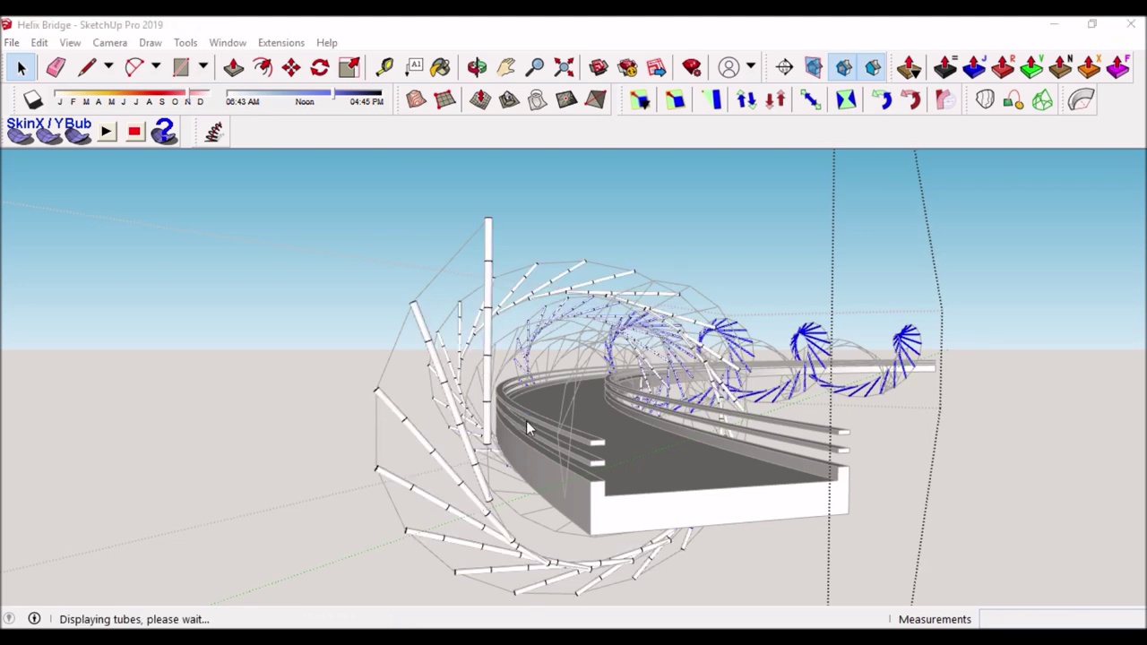
# Step: Dismiss the tubes-created report and select the whole helix bridge, zooming to its left end
pyautogui.click(675, 368)
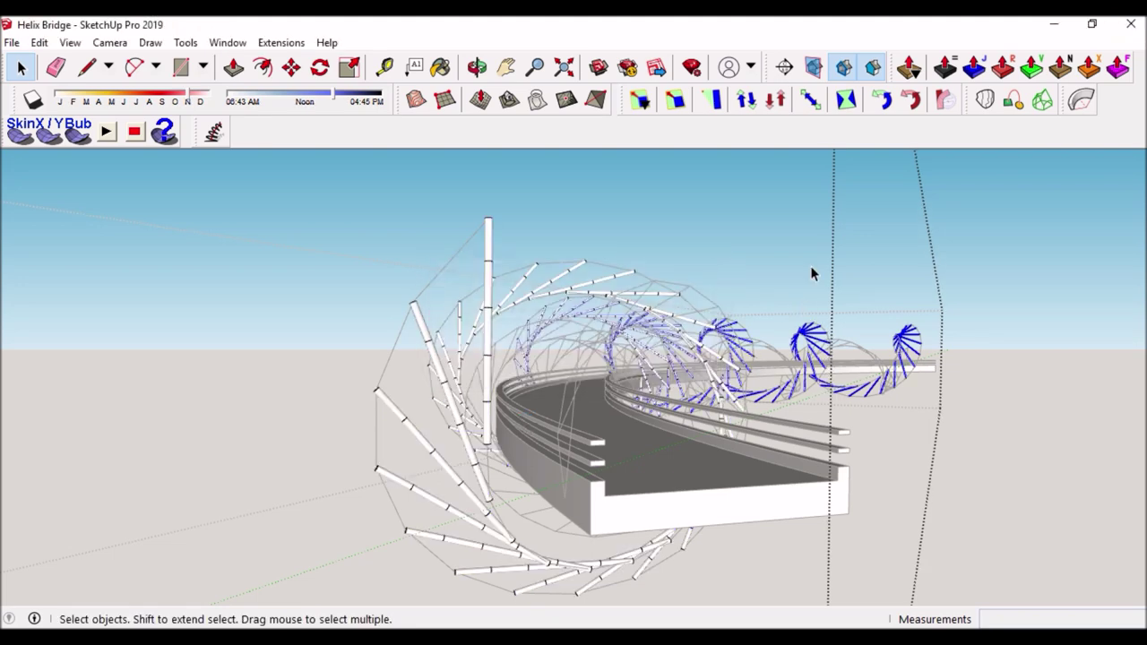
pyautogui.click(890, 238)
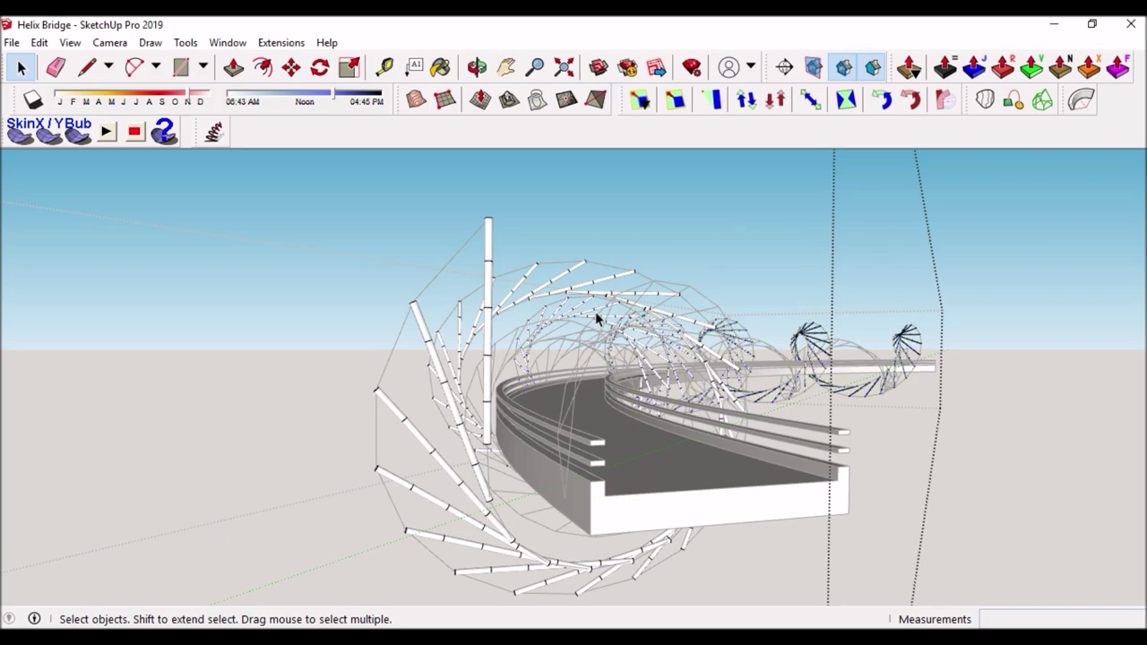
pyautogui.click(450, 299)
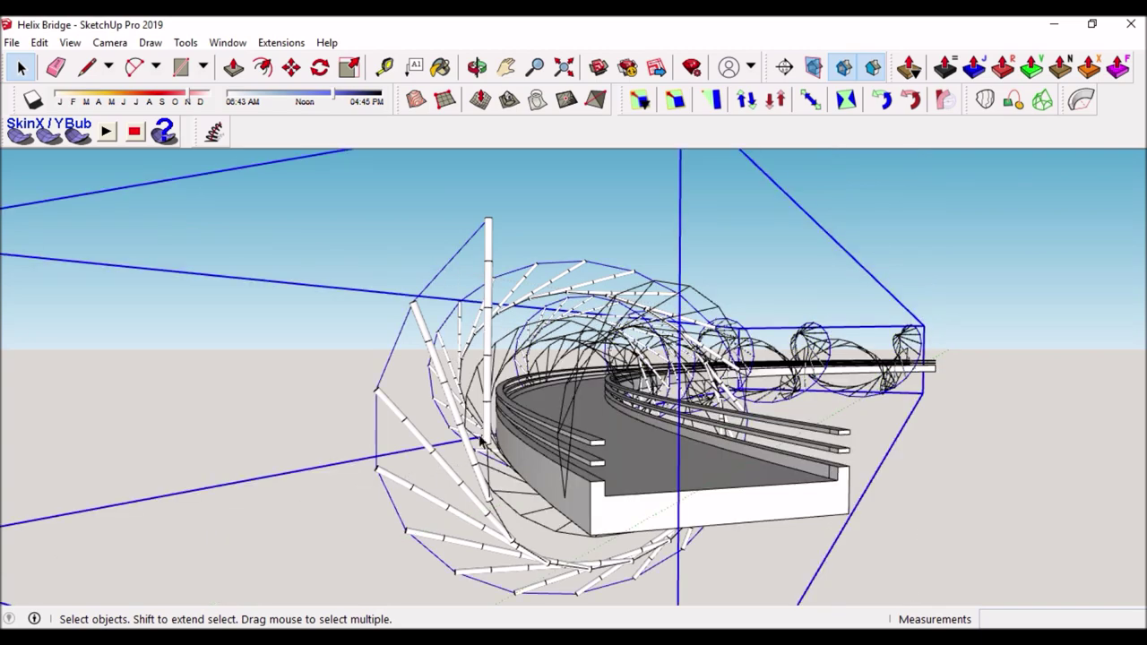
pyautogui.moveTo(481, 441); pyautogui.dragTo(473, 489, button='middle')
pyautogui.scroll(3, 538, 439)
pyautogui.keyDown('shift'); pyautogui.moveTo(397, 502); pyautogui.dragTo(494, 398, button='middle'); pyautogui.keyUp('shift')
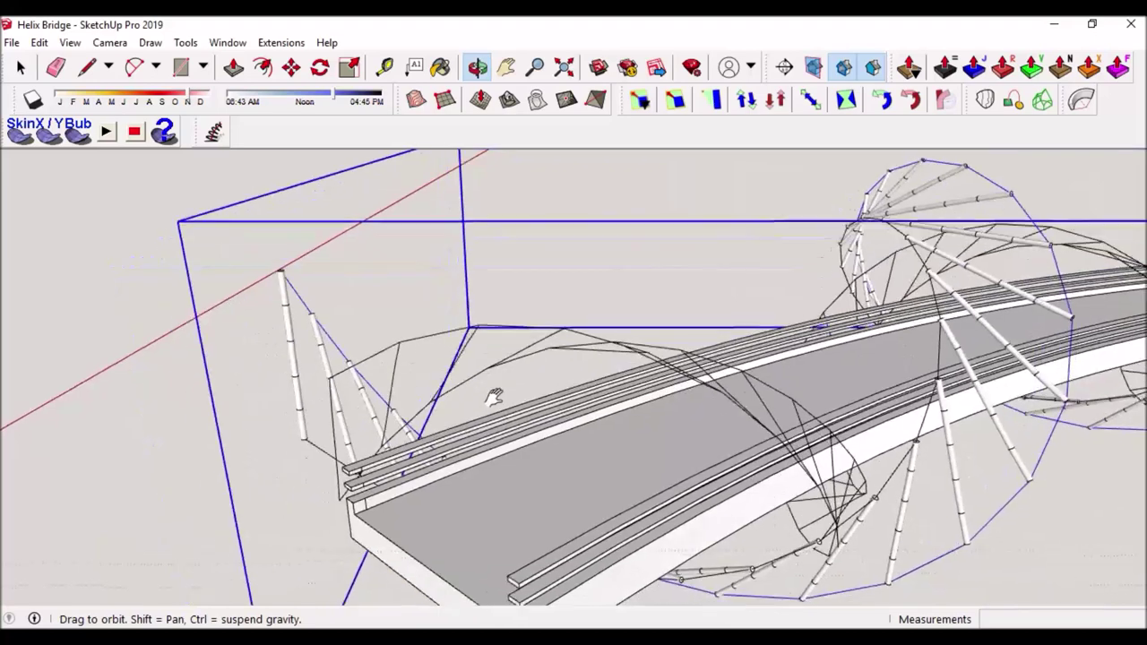
pyautogui.scroll(2, 315, 454)
# Step: Group the selected bridge geometry and enter the new group
pyautogui.rightClick(324, 451)
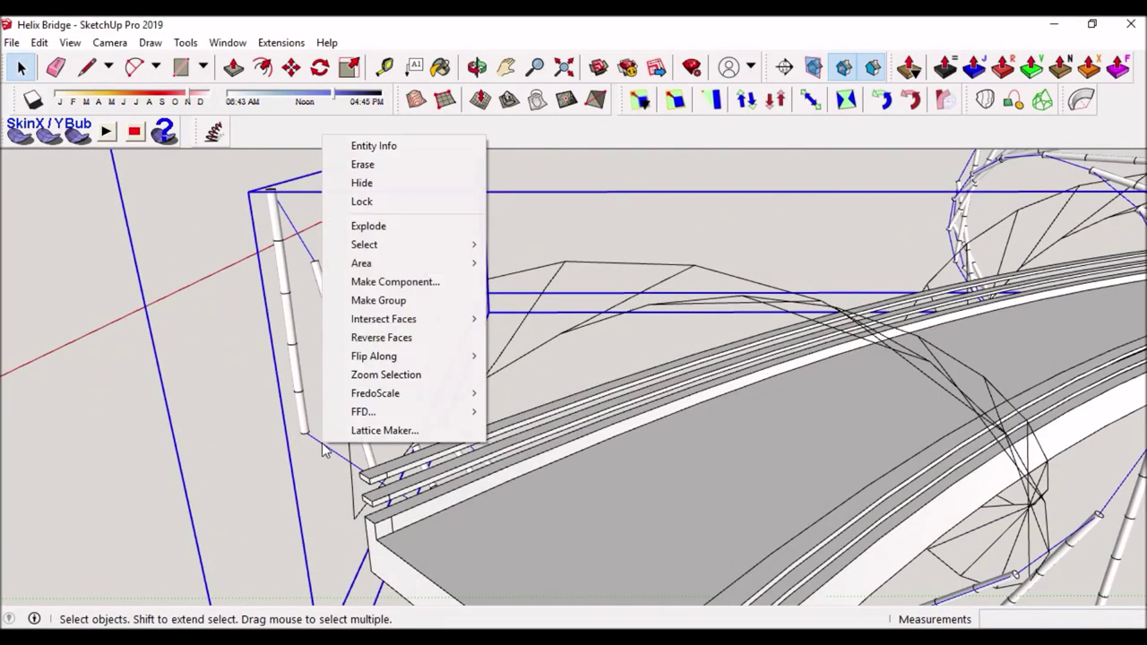
pyautogui.click(367, 300)
pyautogui.doubleClick(299, 238)
# Step: Explode the inner helix group into loose curves and orbit out to see the whole bridge
pyautogui.click(299, 237)
pyautogui.rightClick(300, 237)
pyautogui.click(351, 330)
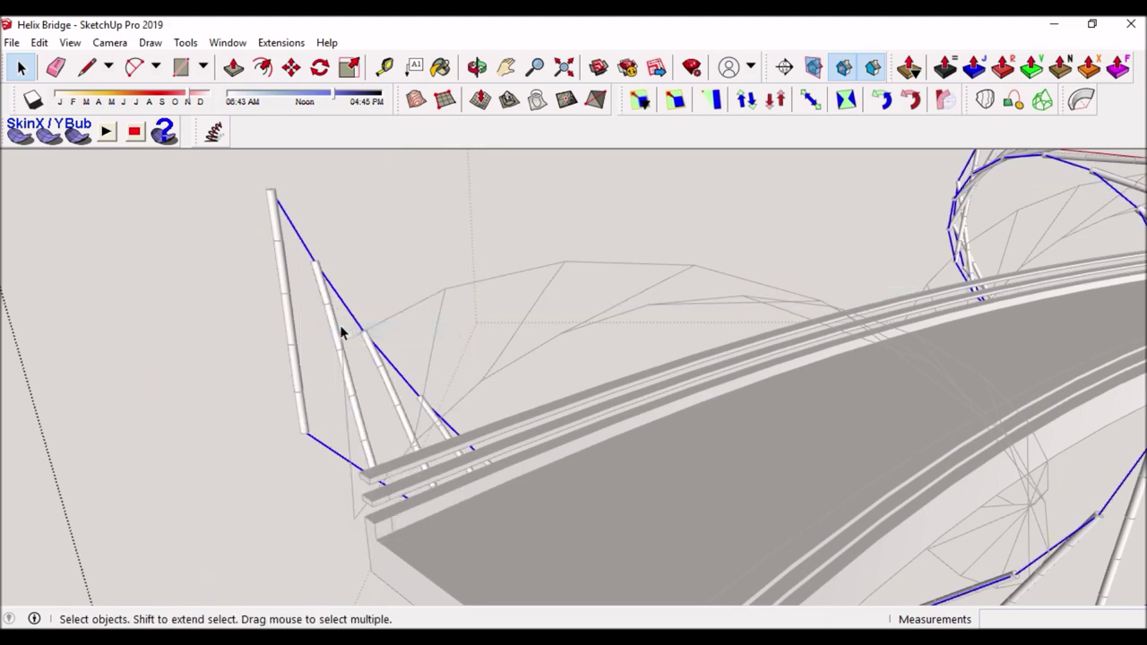
pyautogui.moveTo(341, 329); pyautogui.dragTo(579, 290, button='middle')
pyautogui.scroll(-5, 696, 238)
pyautogui.scroll(-2, 687, 287)
pyautogui.moveTo(687, 286); pyautogui.dragTo(591, 417, button='middle')
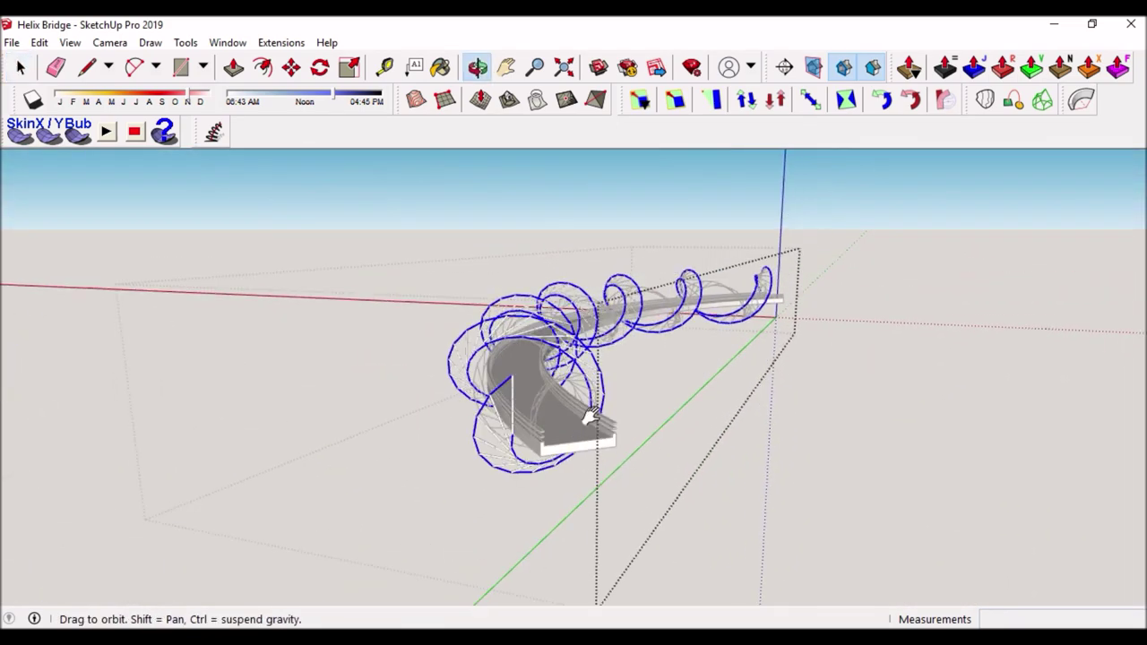
# Step: Convert the helix curves to 300 mm diameter cylinders, producing 240 tubes
pyautogui.click(186, 43)
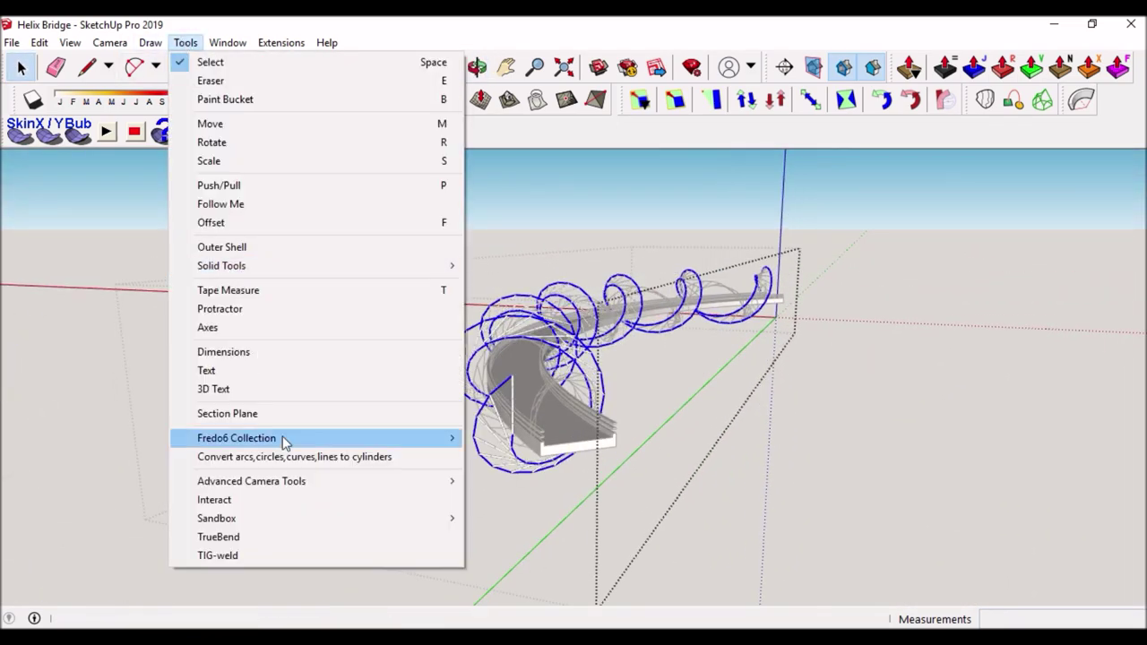
pyautogui.click(284, 457)
pyautogui.write('300')
pyautogui.click(516, 413)
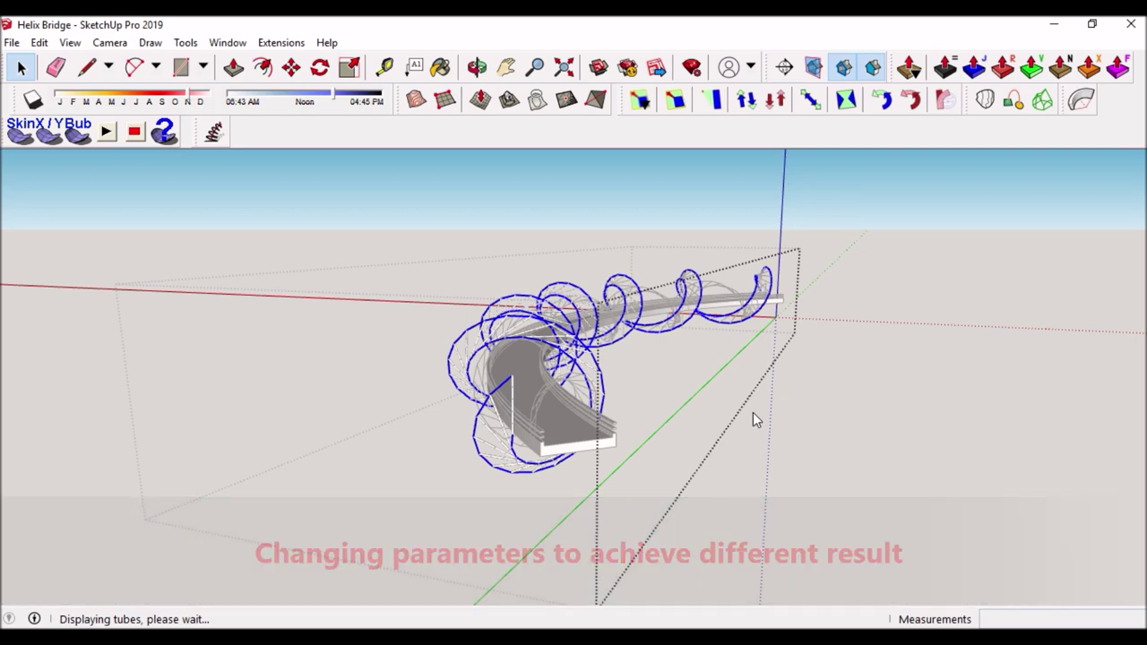
pyautogui.click(674, 366)
pyautogui.moveTo(643, 364)
pyautogui.mouseDown(button='middle')
pyautogui.moveTo(538, 410)
pyautogui.moveTo(583, 423)
pyautogui.moveTo(606, 405)
pyautogui.moveTo(440, 338)
pyautogui.moveTo(600, 341)
pyautogui.moveTo(311, 377)
pyautogui.mouseUp(button='middle')
pyautogui.scroll(-3, 583, 423)
# Step: Inside the bridge group, convert the strut edges to 150 mm cylinders, producing 605 tubes
pyautogui.click(314, 337)
pyautogui.doubleClick(315, 337)
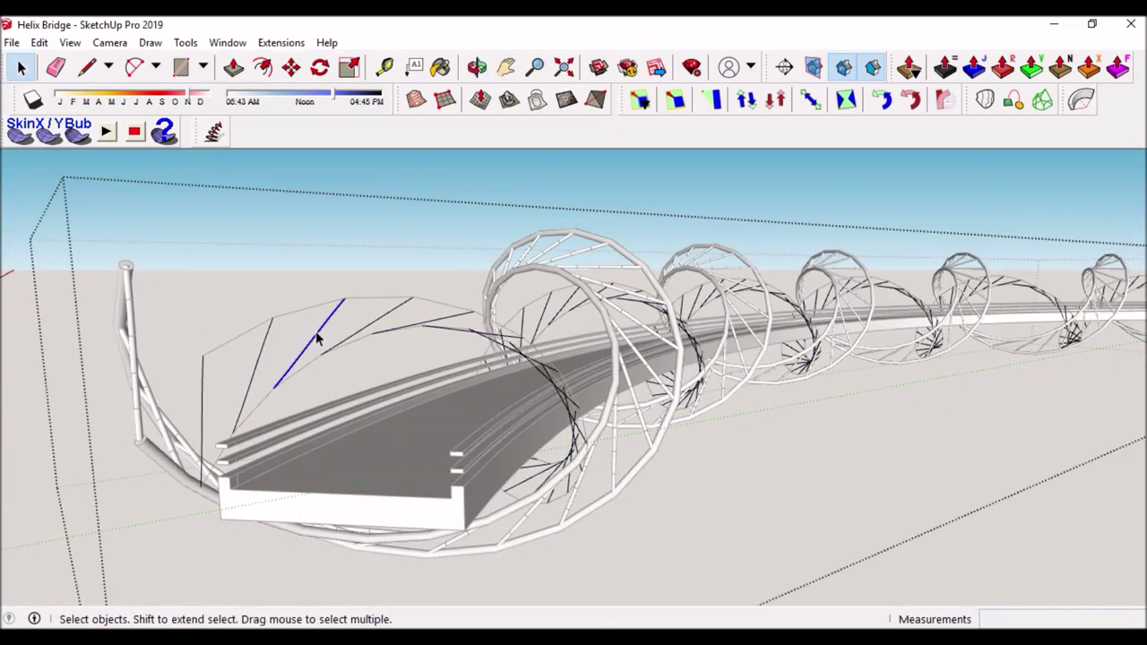
pyautogui.click(316, 337)
pyautogui.click(186, 42)
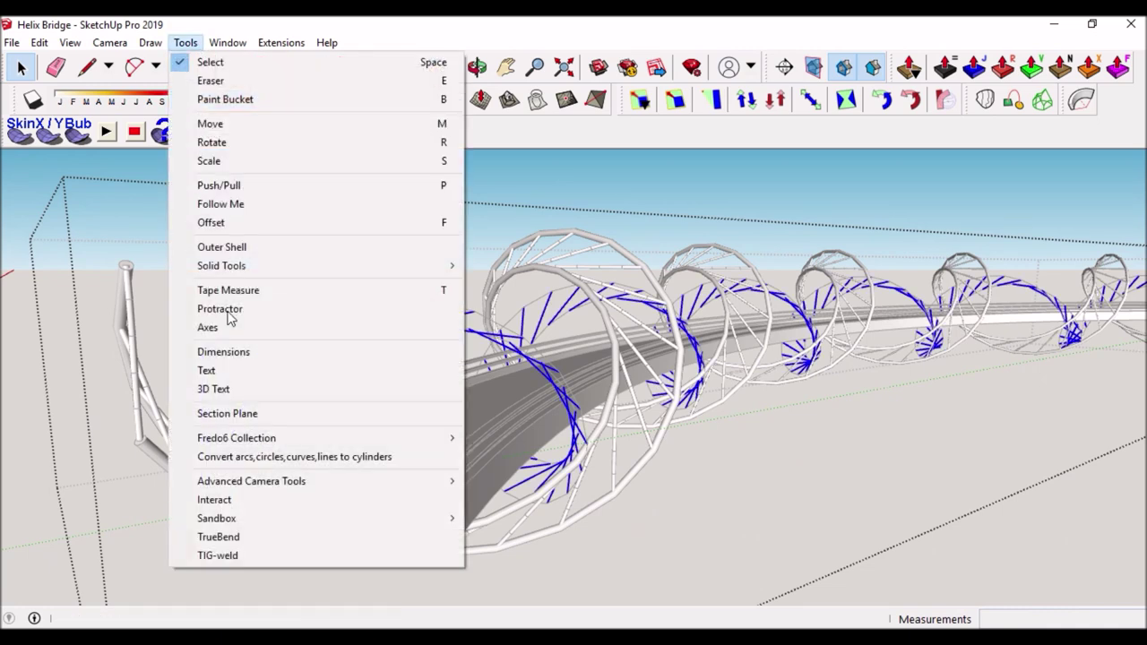
pyautogui.click(278, 464)
pyautogui.moveTo(603, 360); pyautogui.dragTo(546, 351)
pyautogui.write('150')
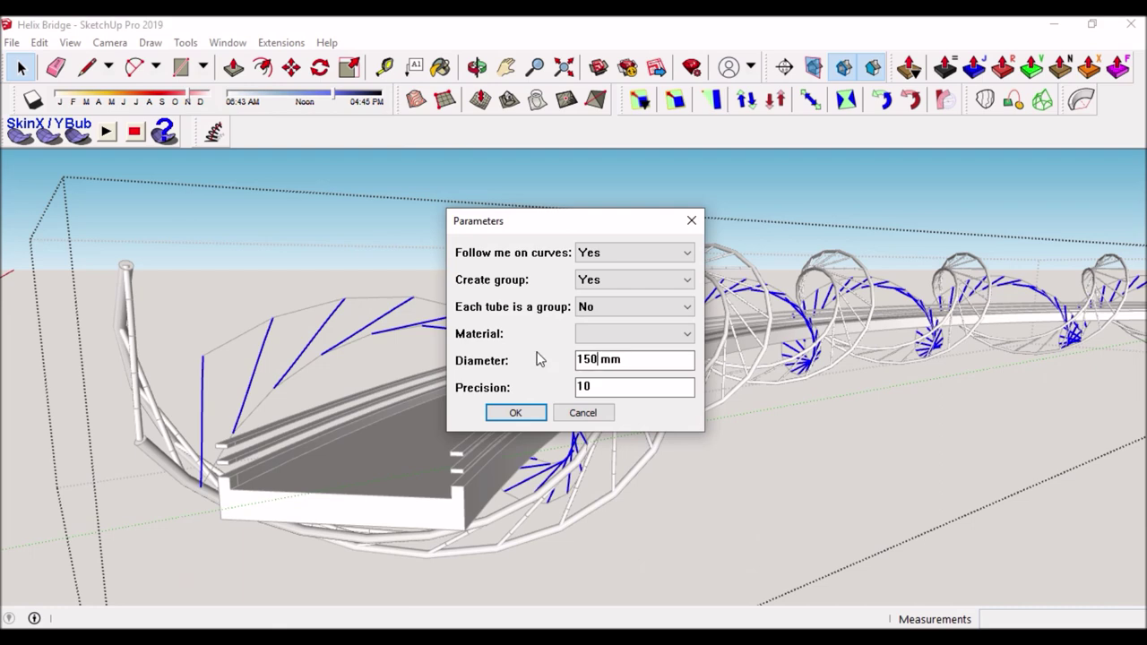
pyautogui.press('Return')
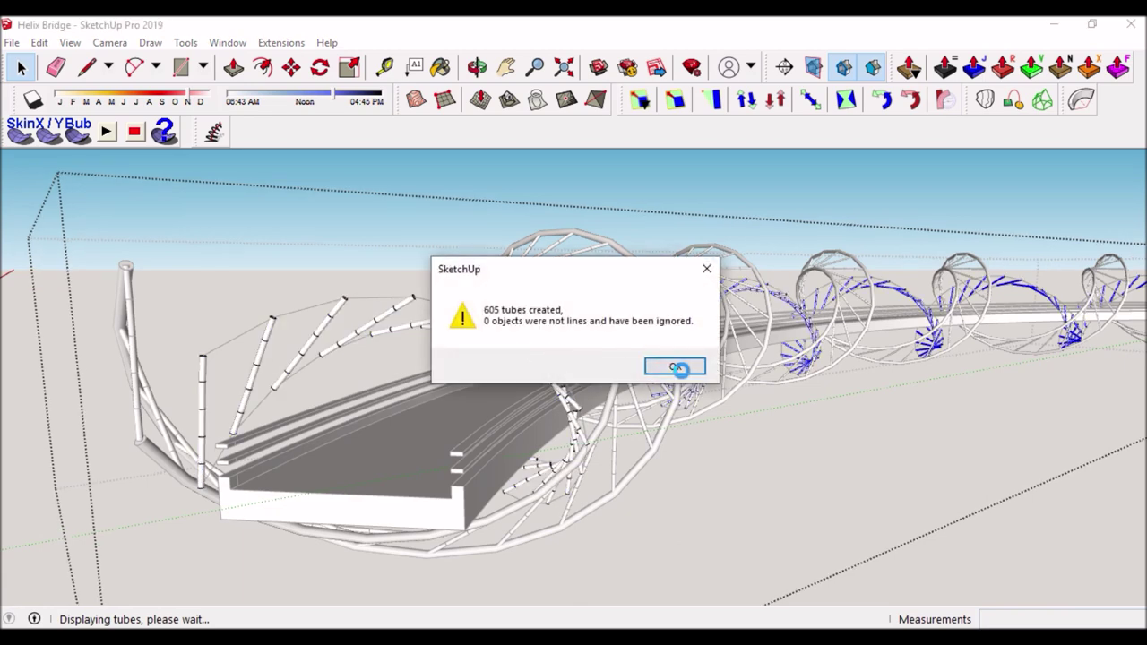
pyautogui.click(675, 368)
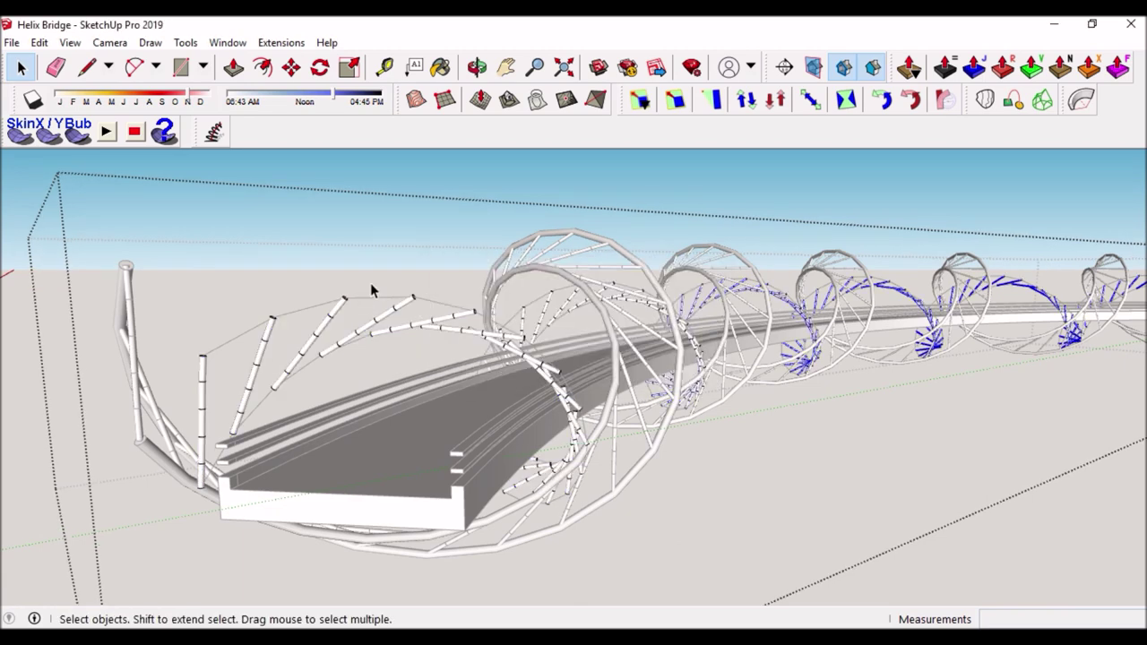
pyautogui.click(372, 291)
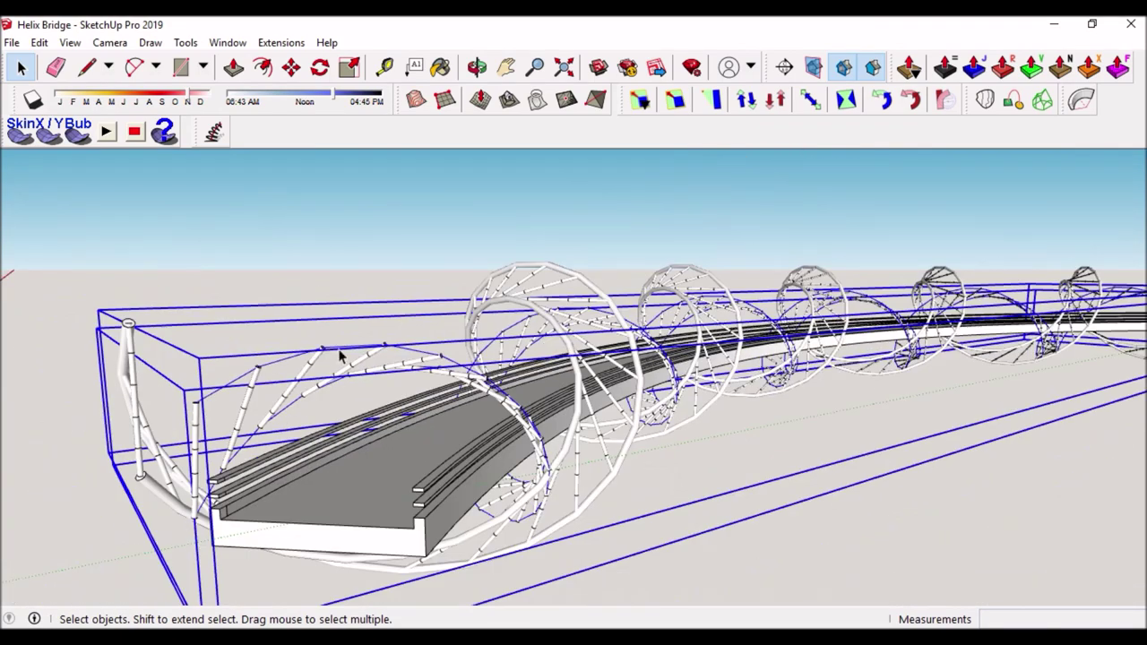
# Step: Explode the near-end helix group into loose helix edges
pyautogui.rightClick(337, 353)
pyautogui.click(376, 206)
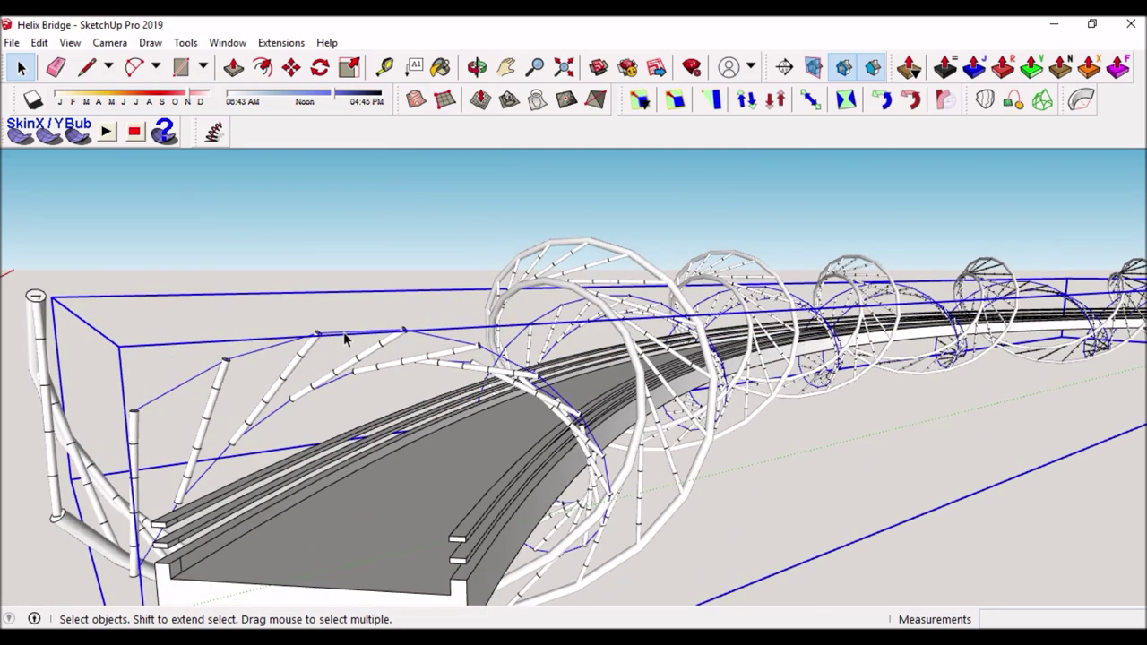
pyautogui.click(344, 338)
pyautogui.rightClick(343, 337)
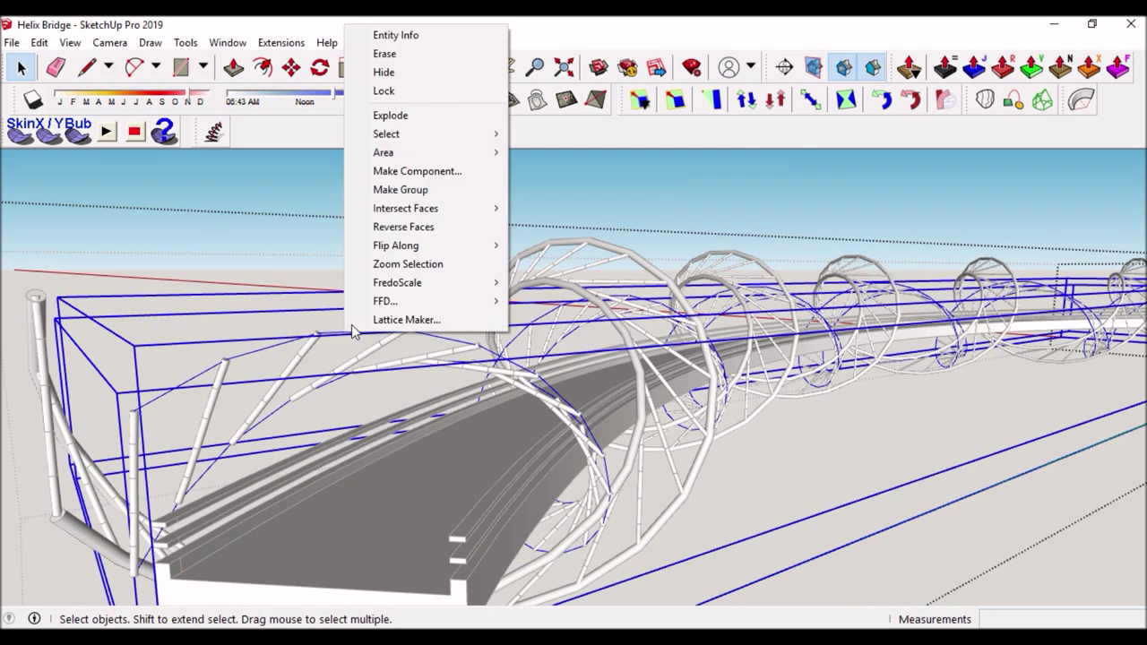
pyautogui.click(377, 114)
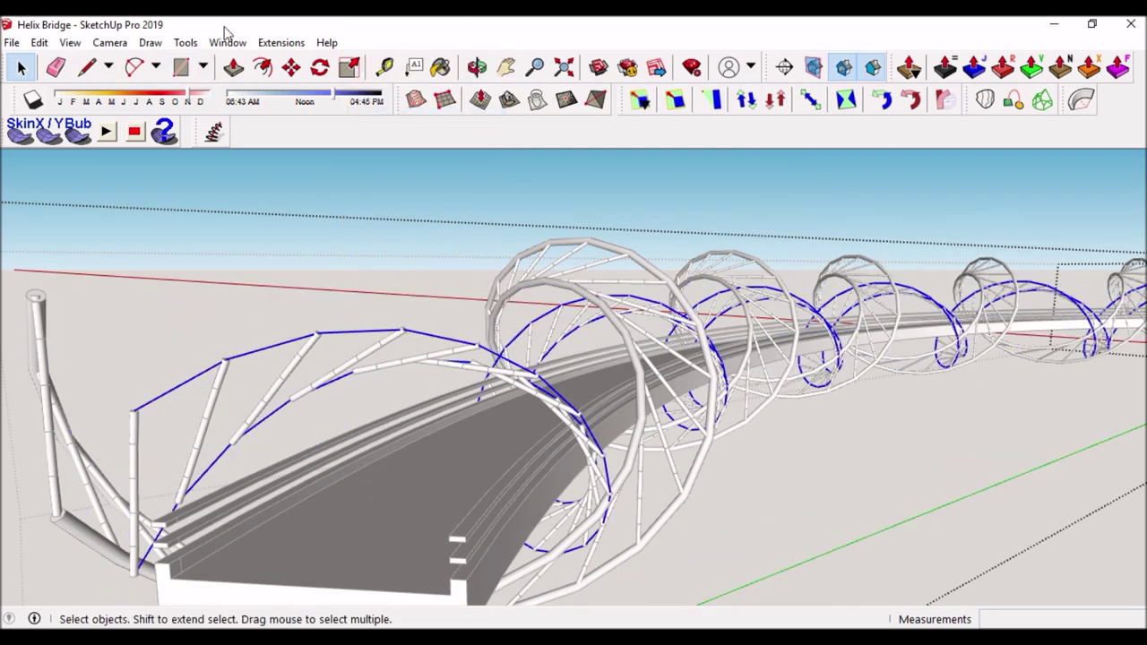
# Step: Convert the helix edges to cylinders with a 300 mm diameter, generating 240 tubes
pyautogui.click(186, 42)
pyautogui.click(273, 457)
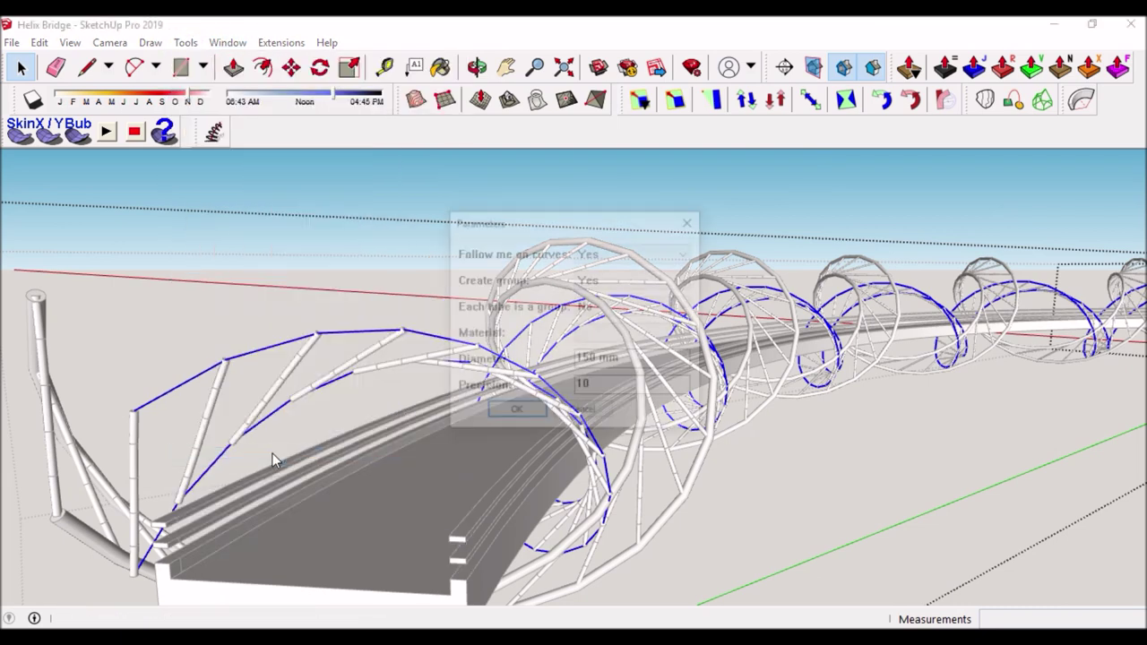
pyautogui.write('300')
pyautogui.press('Return')
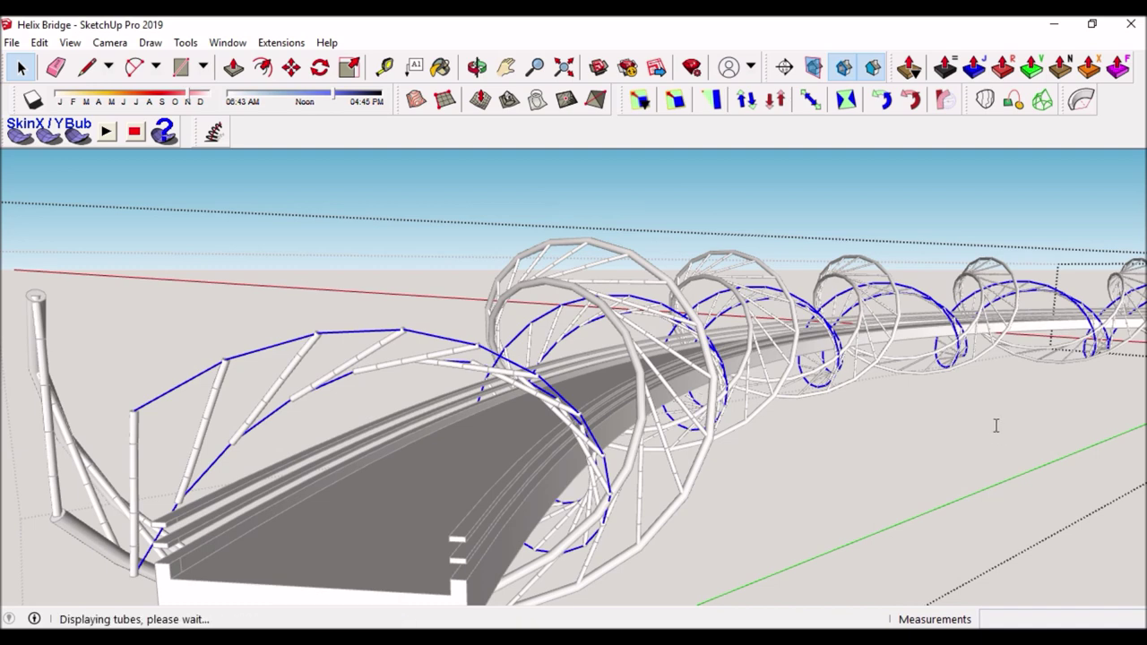
pyautogui.click(672, 365)
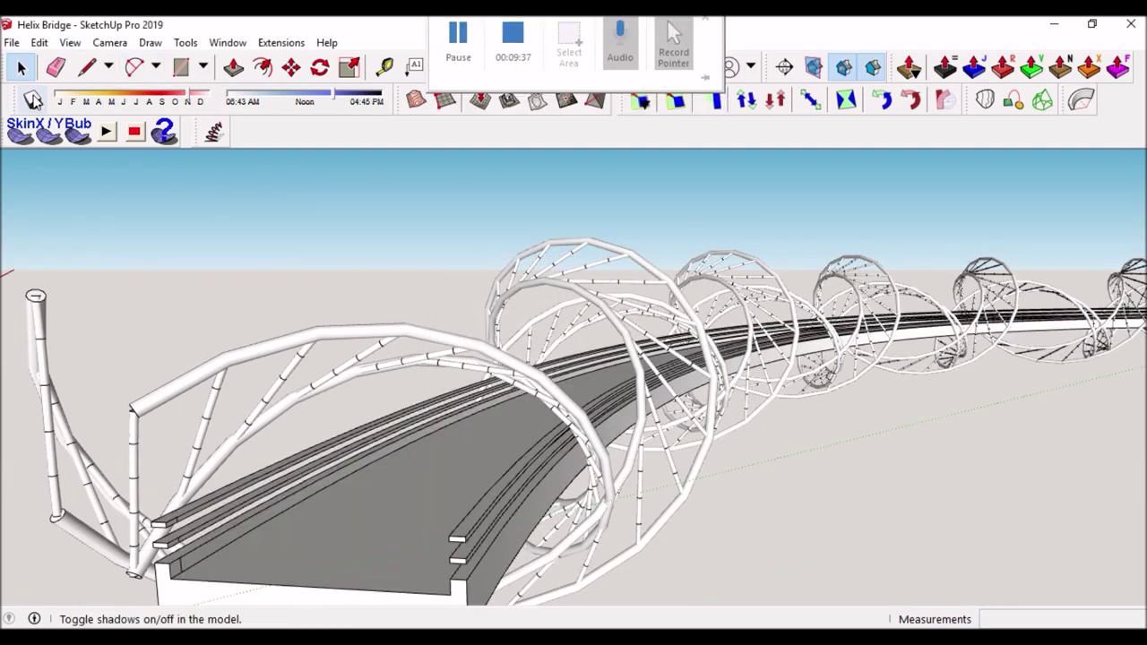
# Step: Select the entire bridge, move it 5000 mm straight up, and orbit to check the shadows
pyautogui.moveTo(616, 421)
pyautogui.mouseDown(button='middle')
pyautogui.moveTo(595, 403)
pyautogui.moveTo(638, 401)
pyautogui.moveTo(627, 437)
pyautogui.mouseUp(button='middle')
pyautogui.moveTo(516, 345); pyautogui.dragTo(586, 375, button='middle')
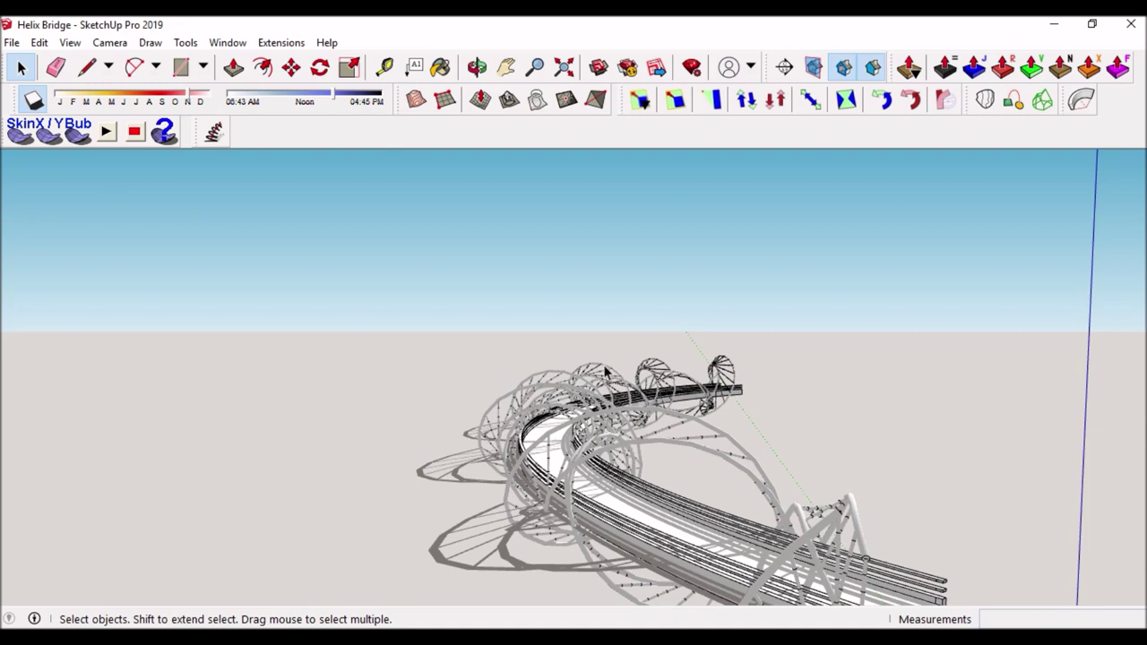
pyautogui.moveTo(607, 434); pyautogui.dragTo(769, 544, button='middle')
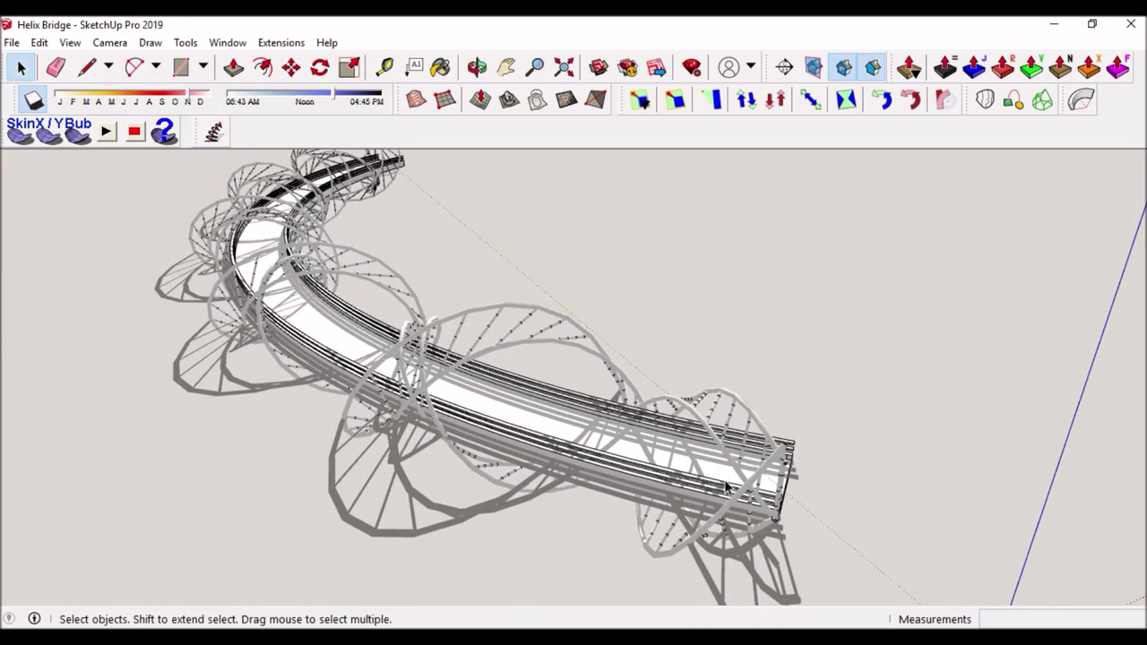
pyautogui.moveTo(606, 429)
pyautogui.mouseDown(button='middle')
pyautogui.moveTo(543, 451)
pyautogui.moveTo(514, 434)
pyautogui.mouseUp(button='middle')
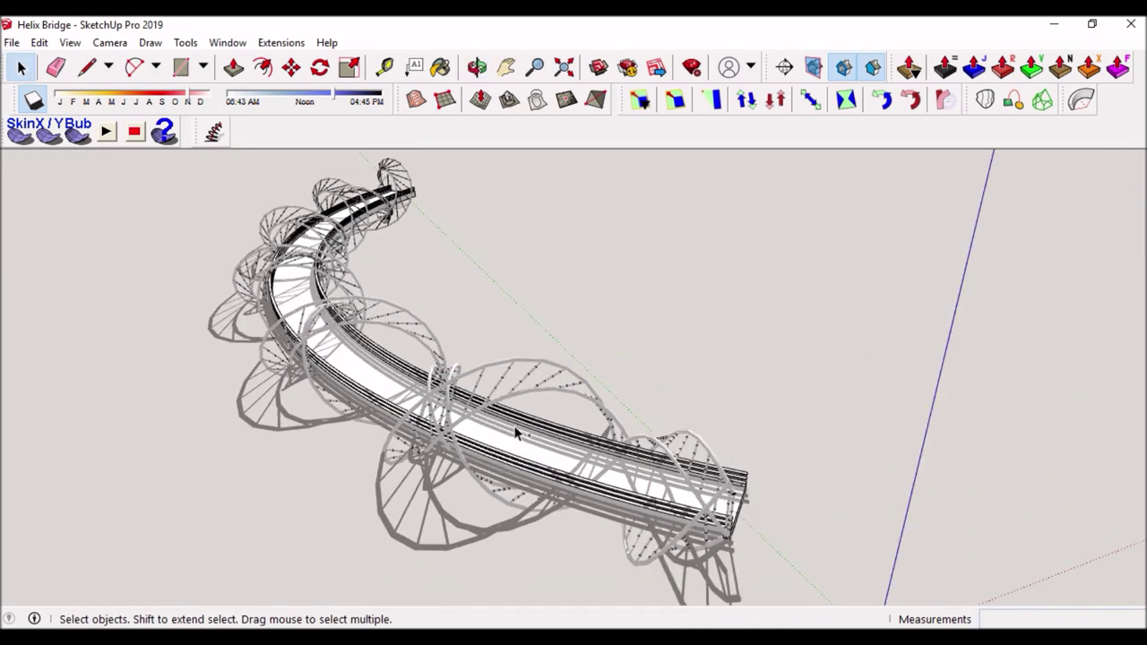
pyautogui.hotkey('ctrl', 'a')
pyautogui.click(798, 507)
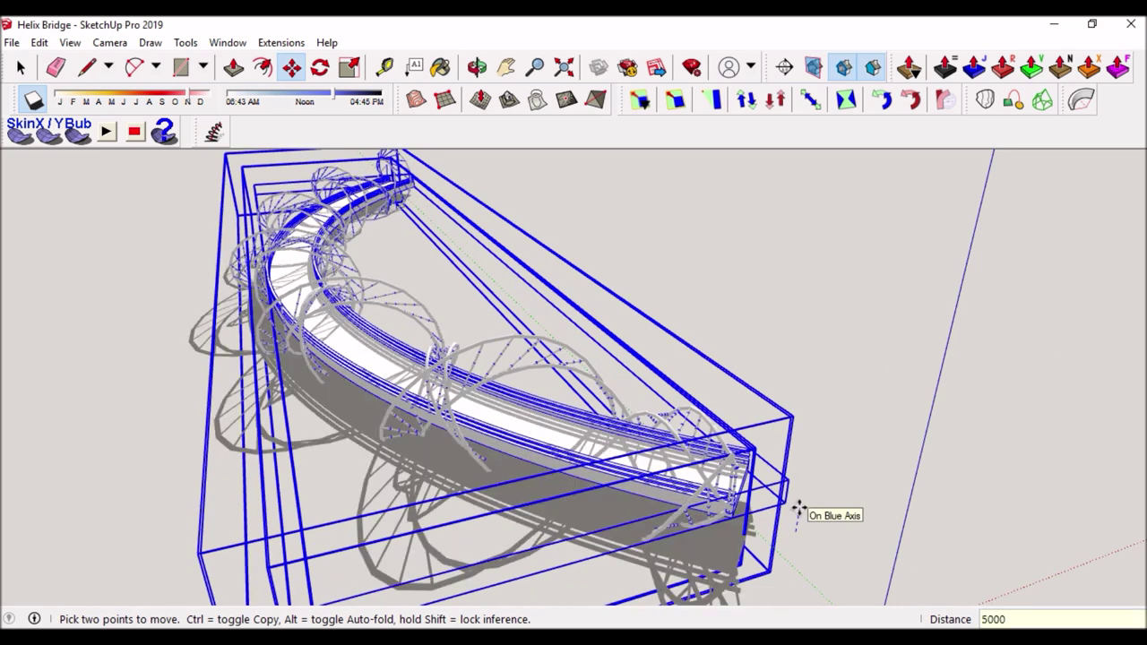
pyautogui.press('Return')
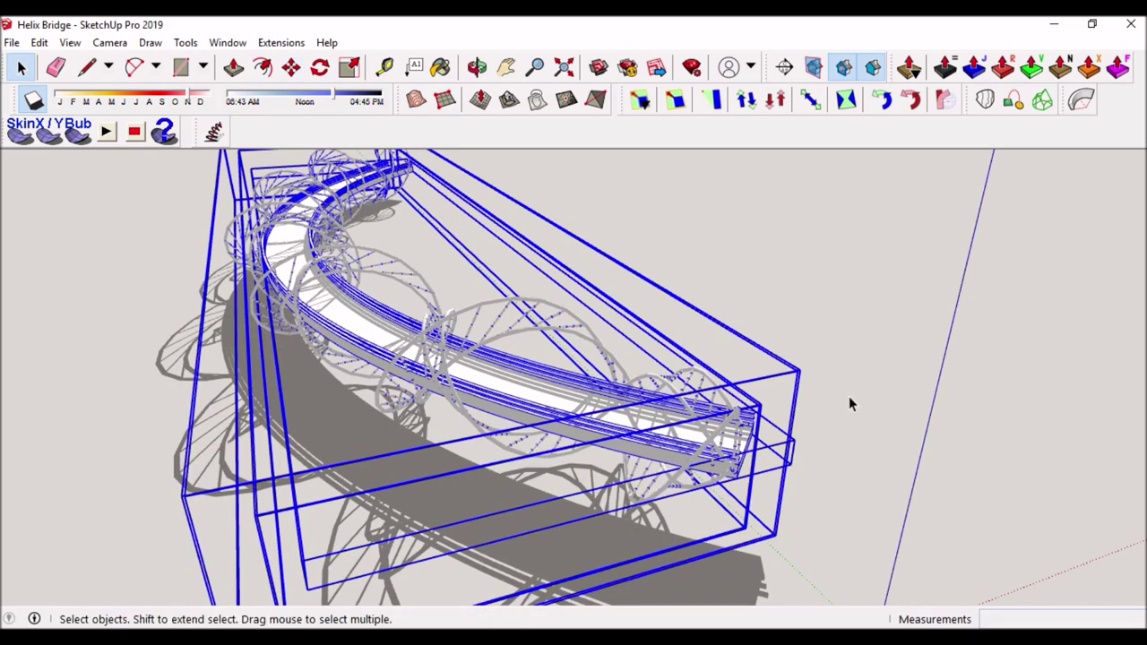
pyautogui.click(851, 404)
pyautogui.moveTo(720, 364); pyautogui.dragTo(508, 422, button='middle')
pyautogui.moveTo(188, 170)
pyautogui.mouseDown(button='middle')
pyautogui.moveTo(93, 326)
pyautogui.moveTo(635, 361)
pyautogui.moveTo(896, 428)
pyautogui.moveTo(1018, 430)
pyautogui.moveTo(512, 377)
pyautogui.mouseUp(button='middle')
pyautogui.scroll(5, 252, 373)
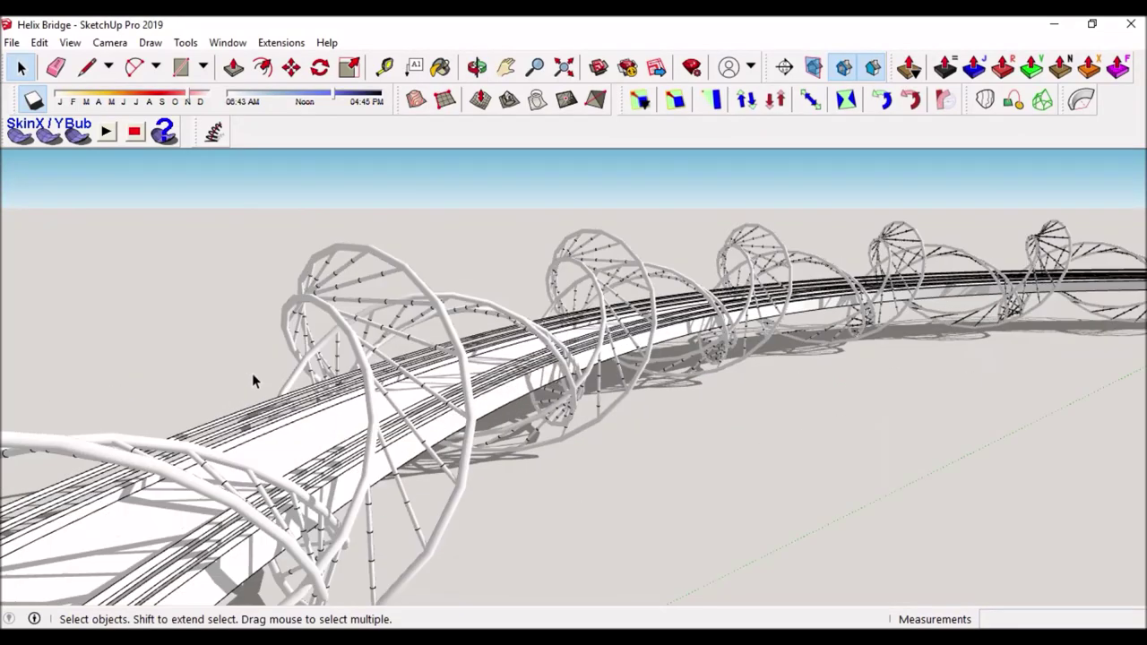
# Step: Show the Default Tray and expand the Components library
pyautogui.click(235, 44)
pyautogui.click(235, 44)
pyautogui.click(235, 44)
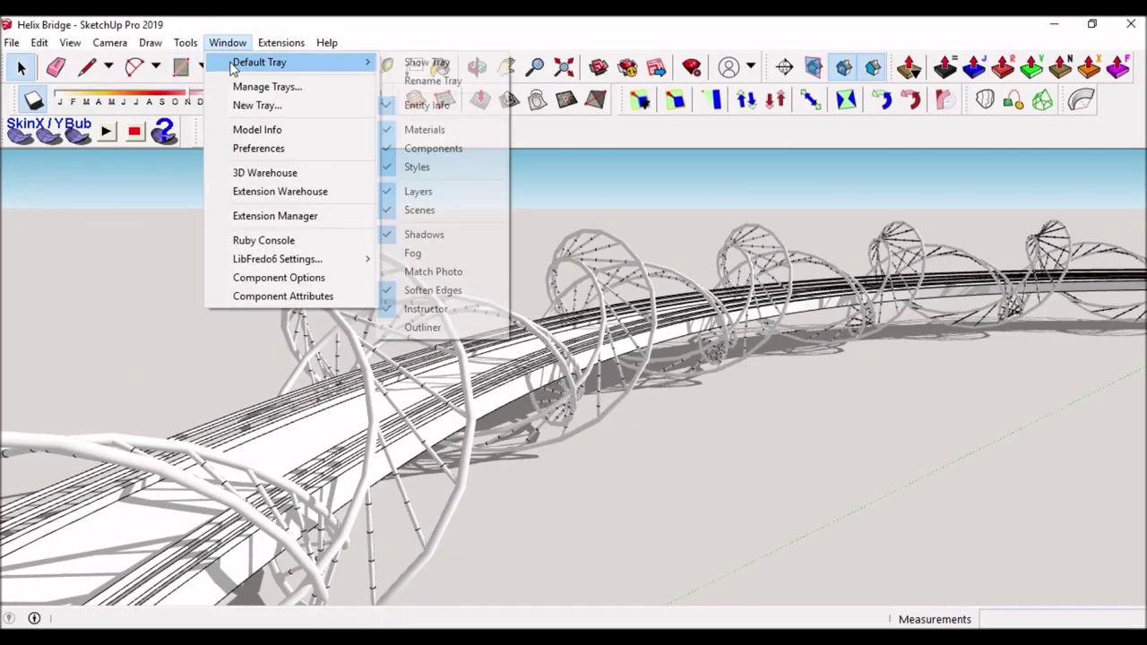
pyautogui.click(437, 63)
pyautogui.click(932, 220)
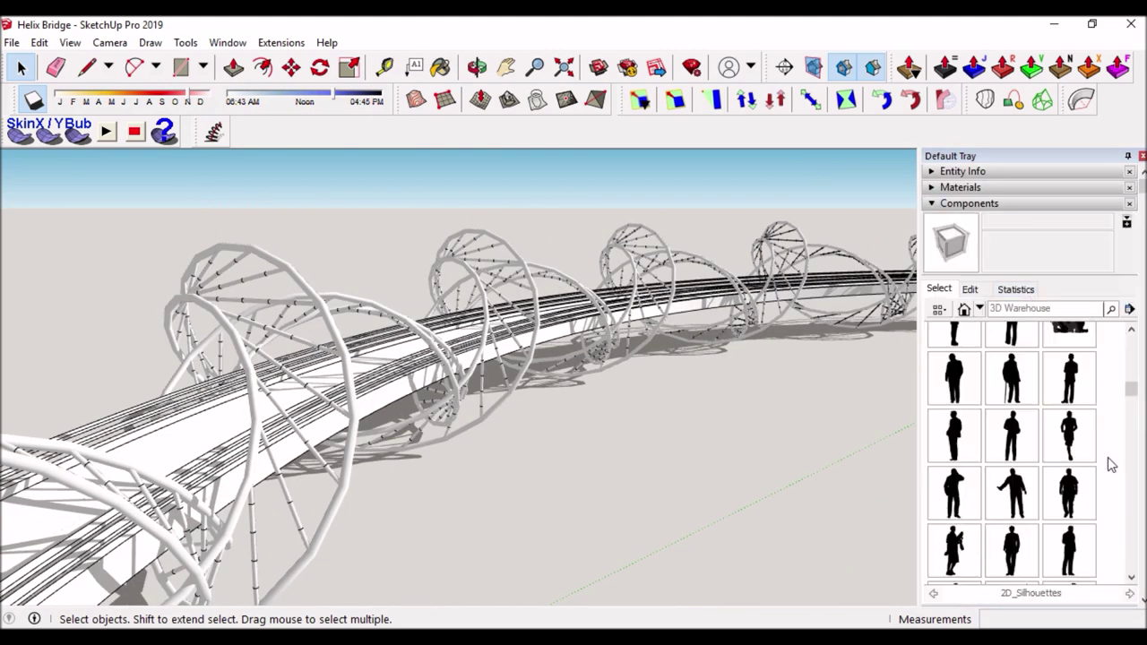
# Step: Place a Silhouette_Man_Casual figure standing on the bridge deck
pyautogui.click(1084, 389)
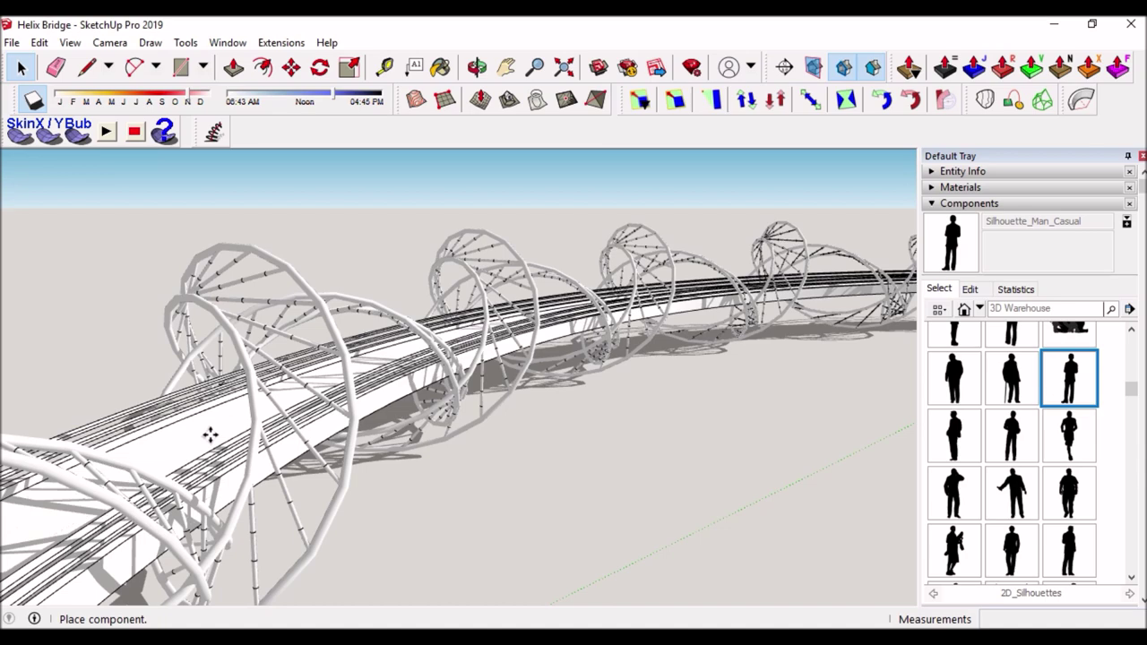
pyautogui.scroll(3, 209, 435)
pyautogui.moveTo(210, 435); pyautogui.dragTo(365, 437, button='middle')
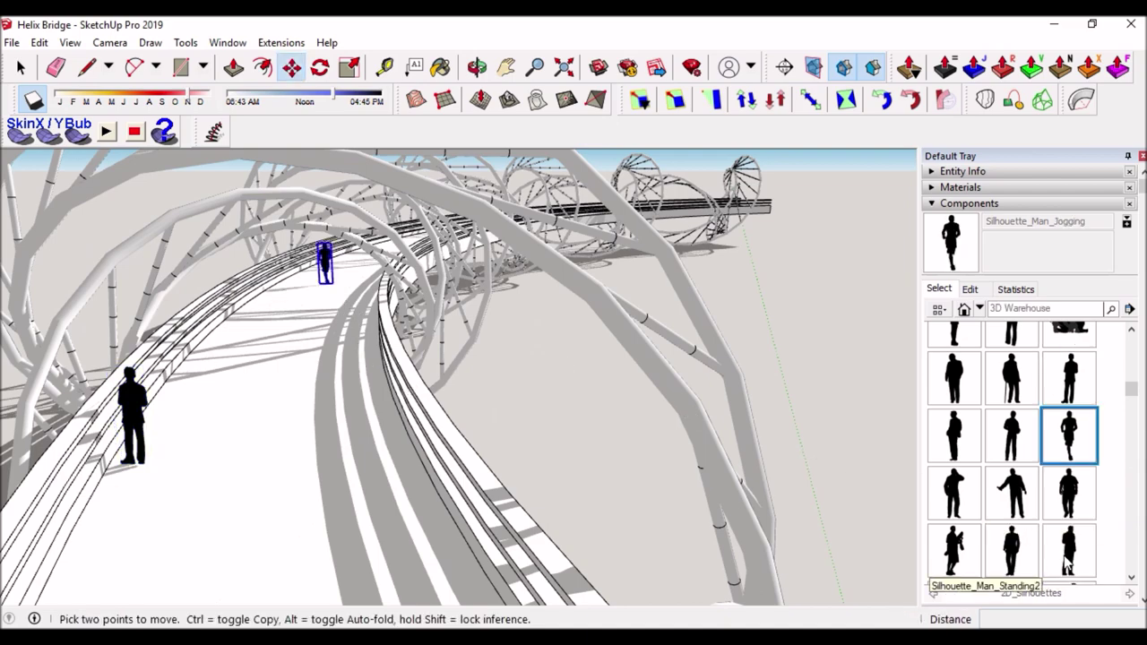
pyautogui.moveTo(377, 424); pyautogui.dragTo(553, 527, button='middle')
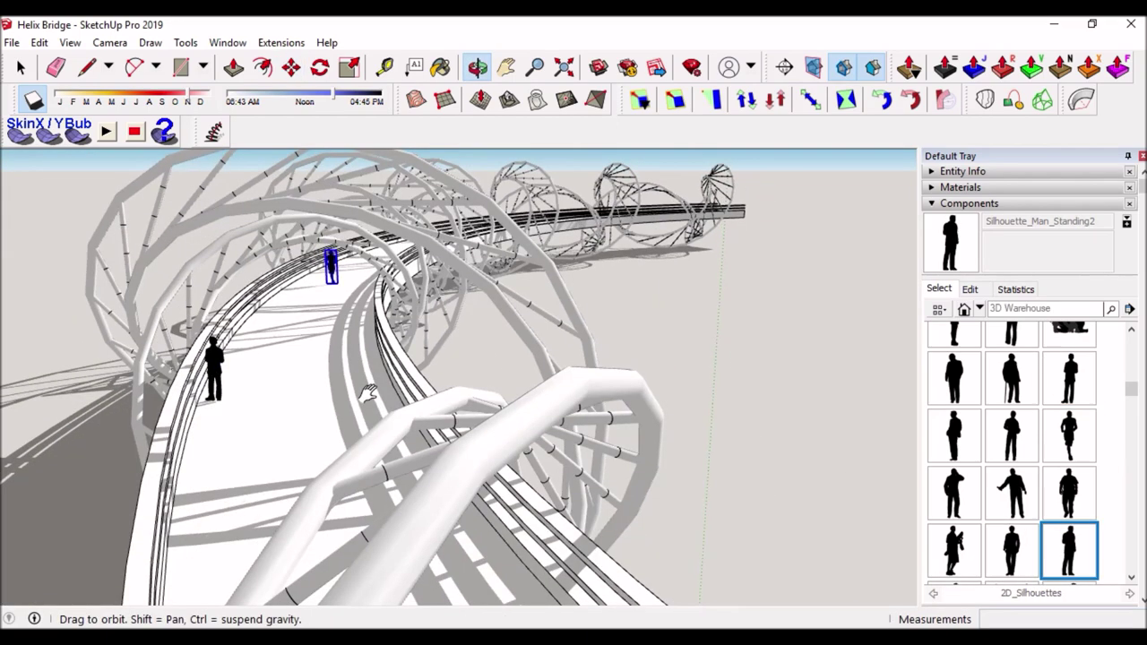
pyautogui.scroll(-3, 555, 527)
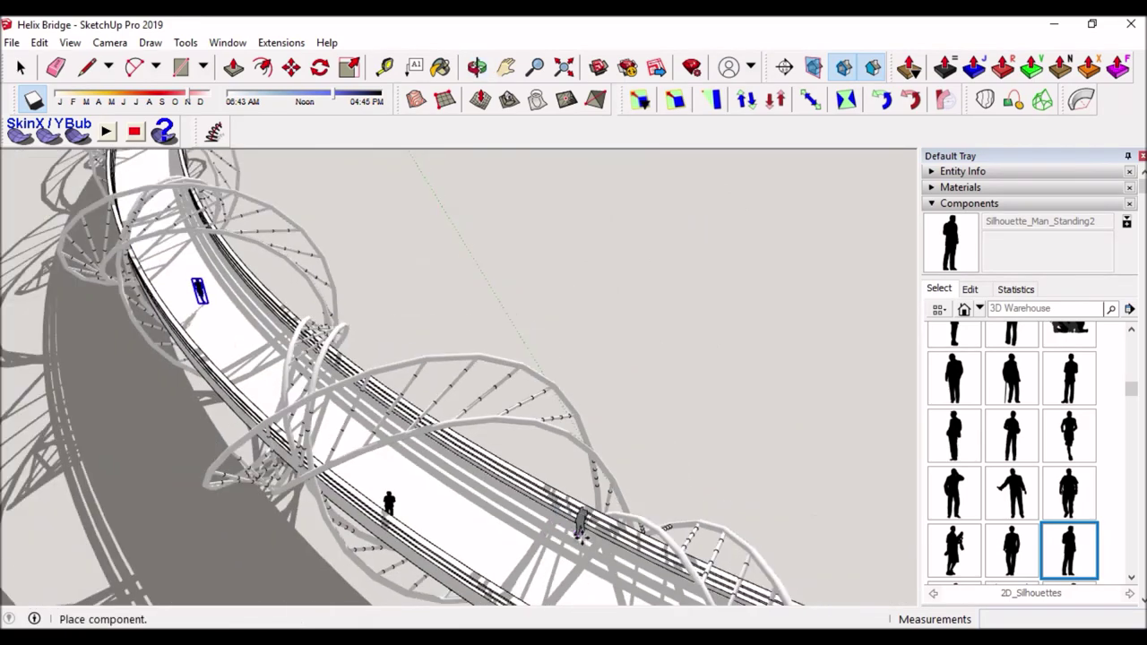
pyautogui.click(1012, 550)
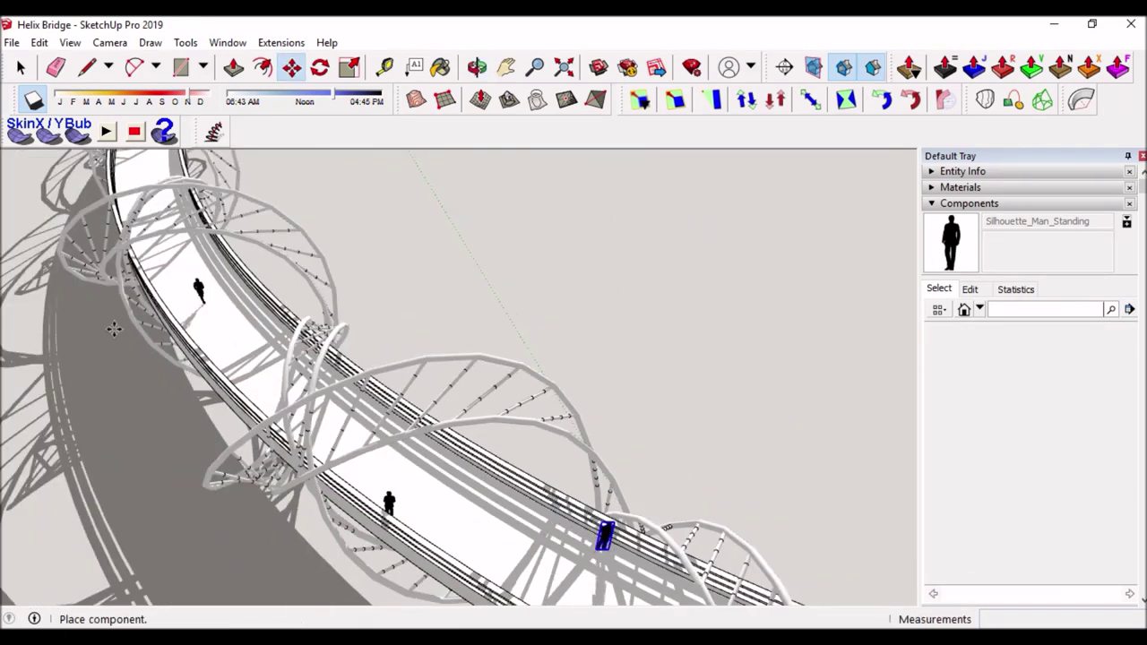
# Step: Orbit and zoom to look along the populated deck
pyautogui.moveTo(191, 376); pyautogui.dragTo(339, 533, button='middle')
pyautogui.moveTo(206, 238); pyautogui.dragTo(307, 487, button='middle')
pyautogui.scroll(3, 305, 493)
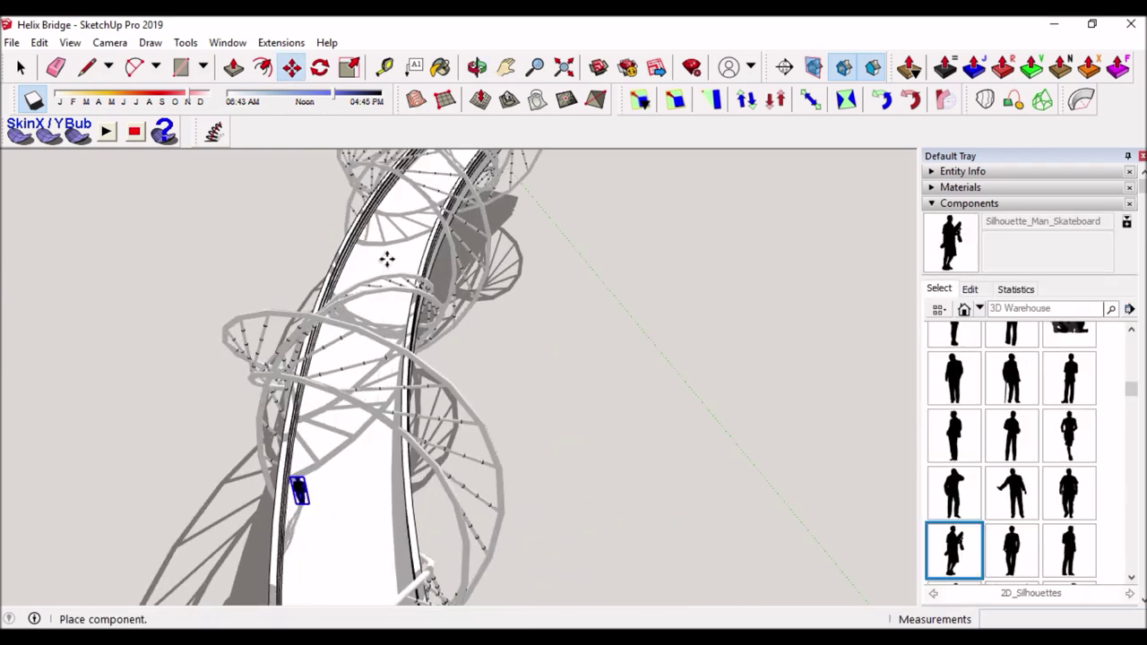
pyautogui.scroll(5, 998, 435)
pyautogui.scroll(-3, 1060, 488)
pyautogui.scroll(-3, 1069, 507)
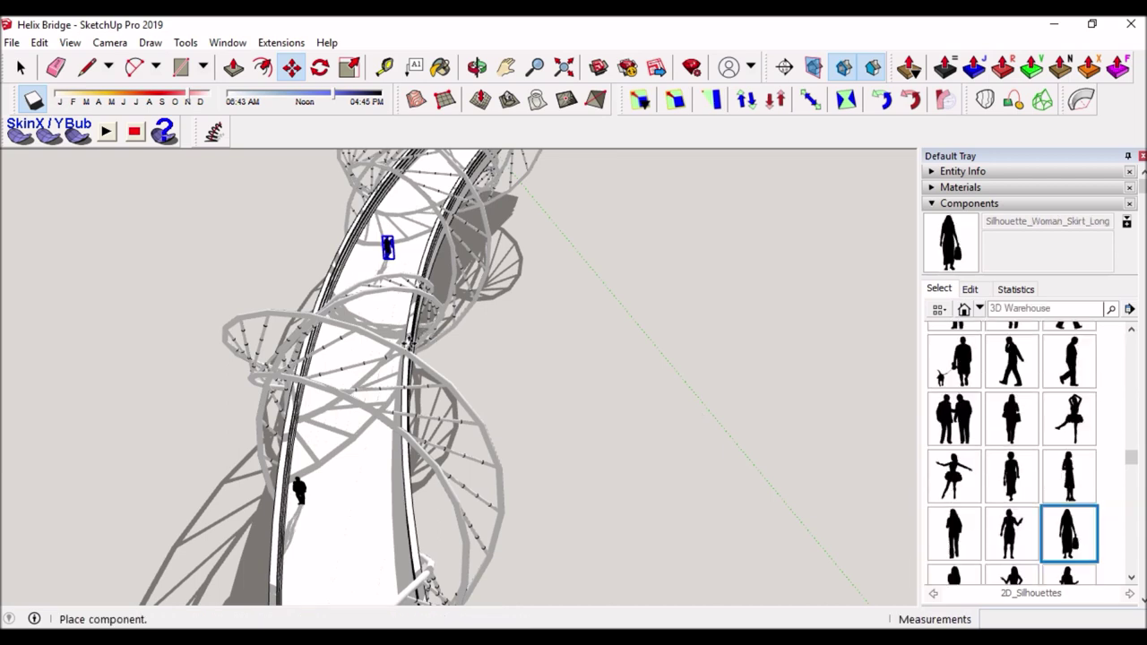
pyautogui.moveTo(415, 330); pyautogui.dragTo(383, 318, button='middle')
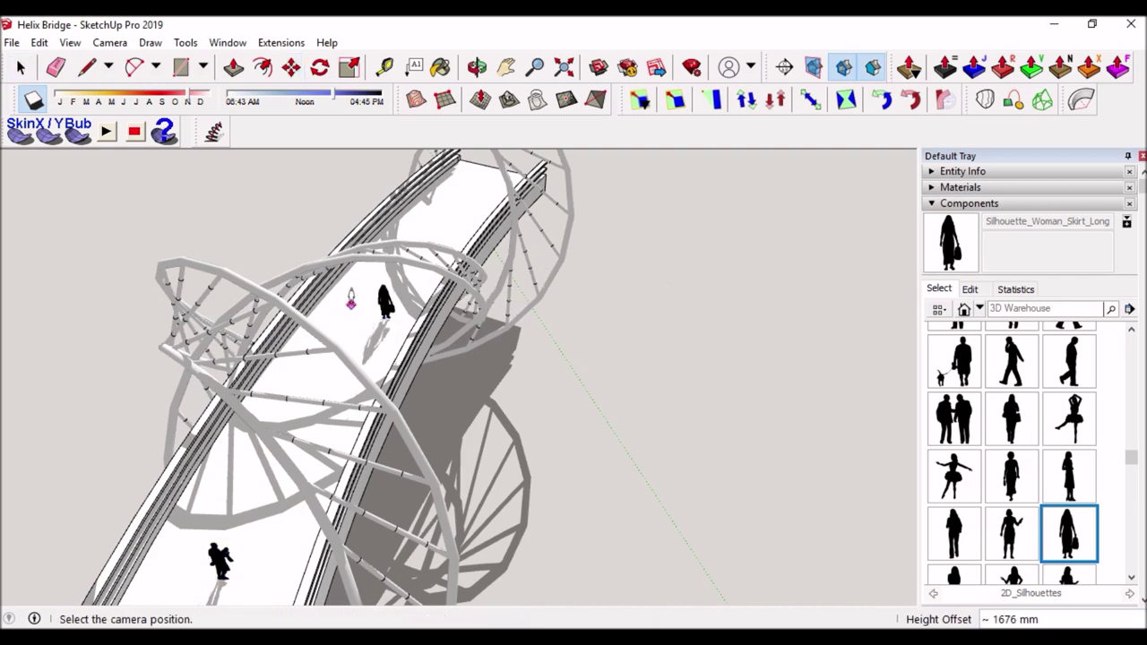
# Step: Position the camera at eye level on the deck and look along the bridge
pyautogui.click(351, 302)
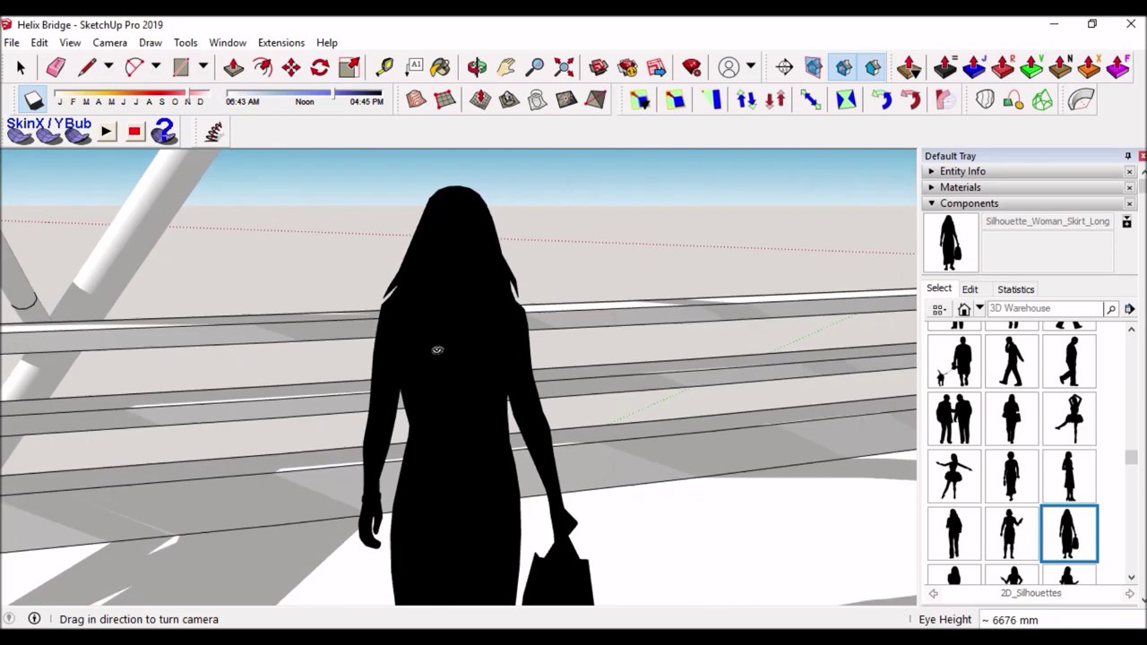
pyautogui.scroll(-5, 438, 350)
pyautogui.scroll(-3, 438, 349)
pyautogui.moveTo(583, 309)
pyautogui.mouseDown(button='middle')
pyautogui.moveTo(635, 309)
pyautogui.moveTo(618, 296)
pyautogui.moveTo(563, 331)
pyautogui.mouseUp(button='middle')
# Step: Close the component tray and orbit to side views of the helix ribs
pyautogui.click(1142, 157)
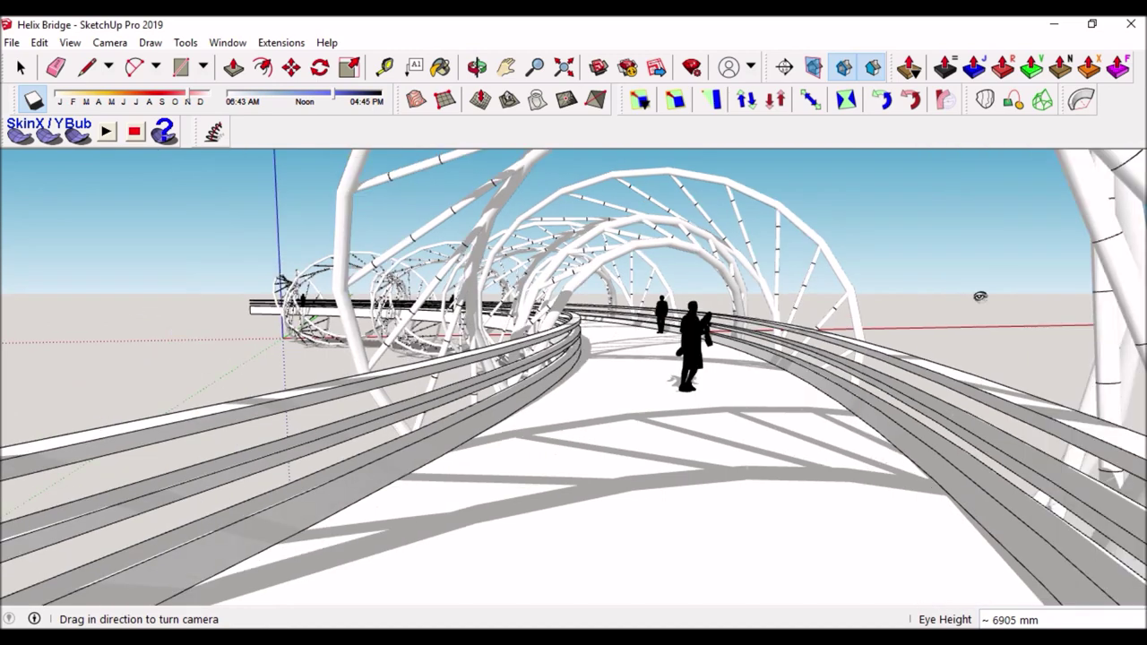
pyautogui.moveTo(514, 371); pyautogui.dragTo(619, 267)
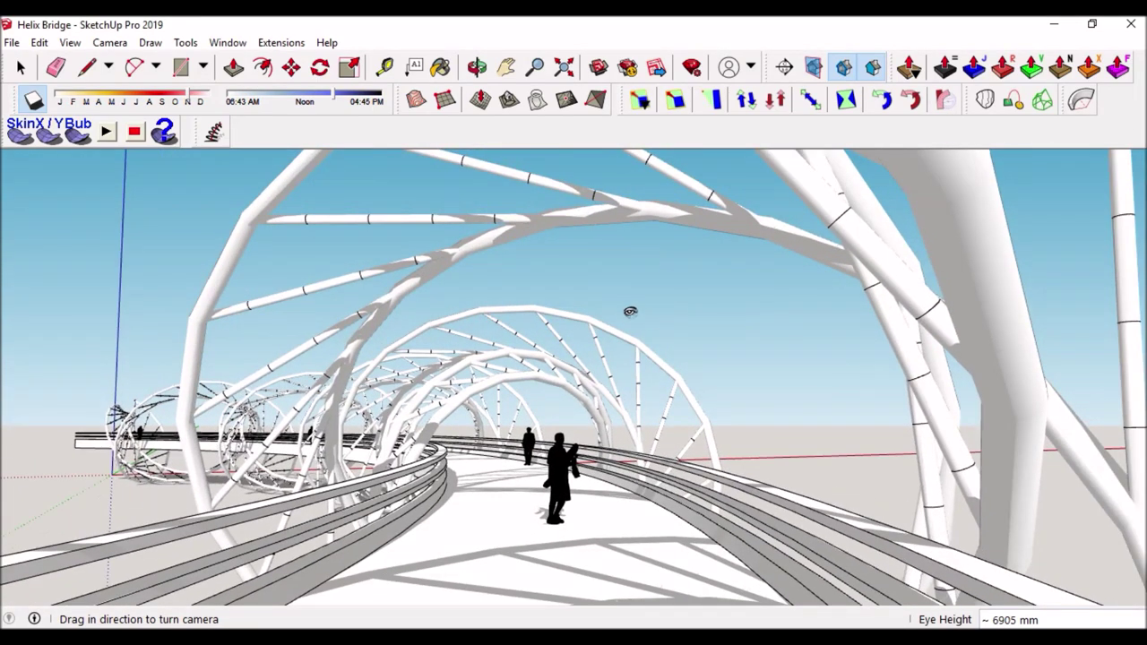
pyautogui.moveTo(506, 353)
pyautogui.mouseDown(button='middle')
pyautogui.moveTo(871, 370)
pyautogui.moveTo(1078, 404)
pyautogui.mouseUp(button='middle')
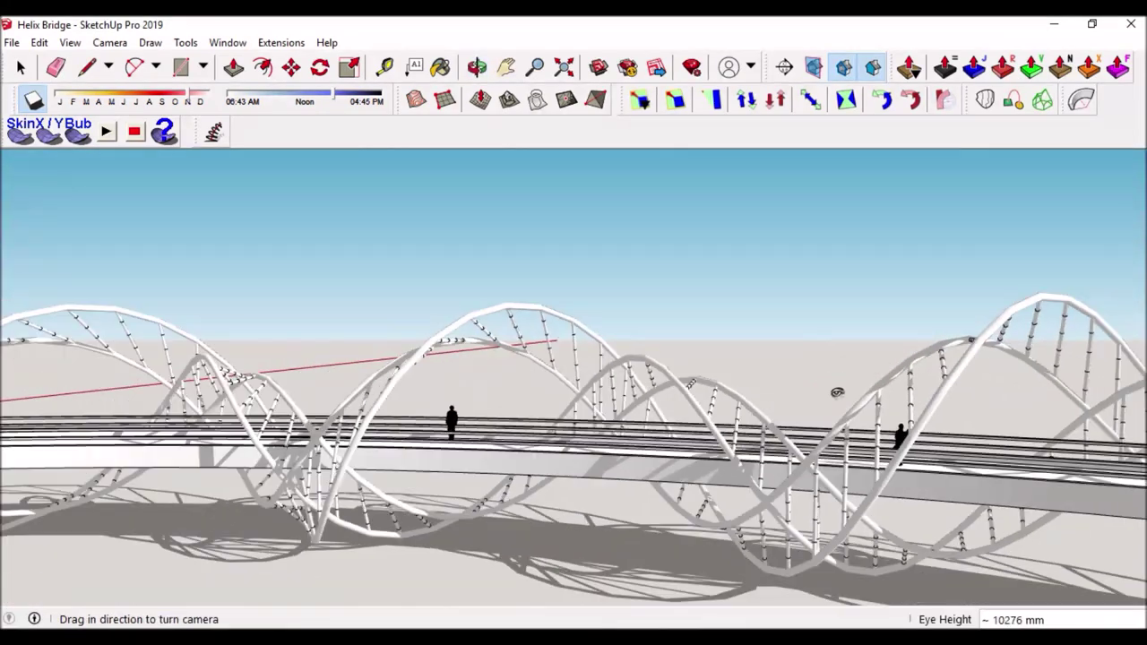
pyautogui.moveTo(1078, 404)
pyautogui.mouseDown(button='middle')
pyautogui.moveTo(856, 411)
pyautogui.moveTo(744, 368)
pyautogui.mouseUp(button='middle')
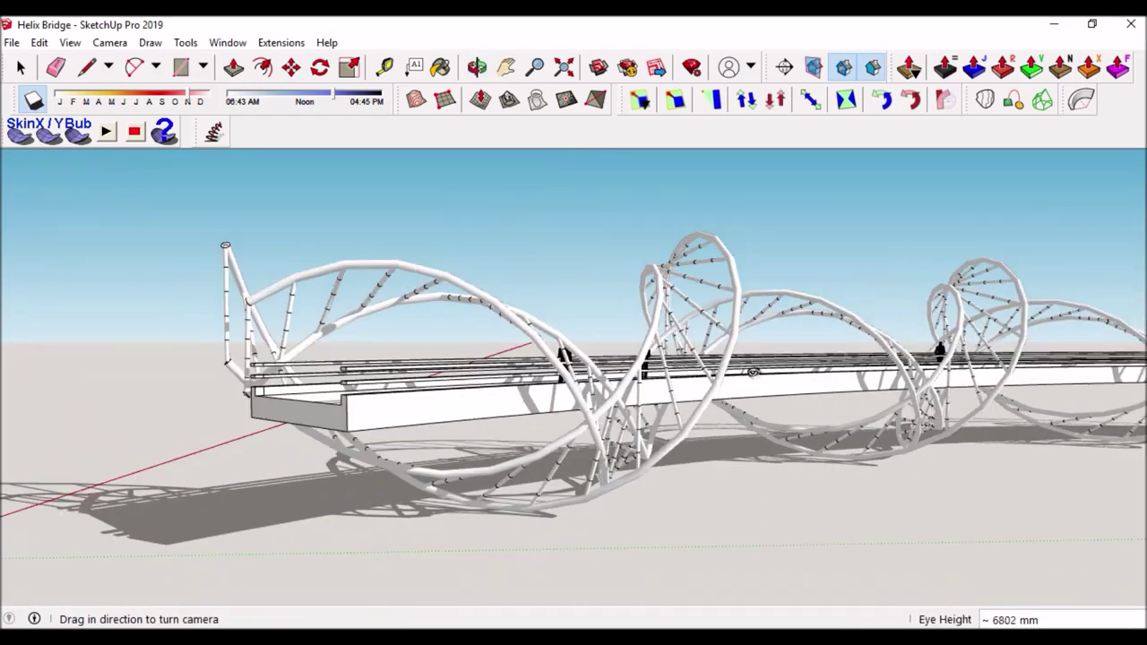
pyautogui.moveTo(353, 509); pyautogui.dragTo(444, 430, button='middle')
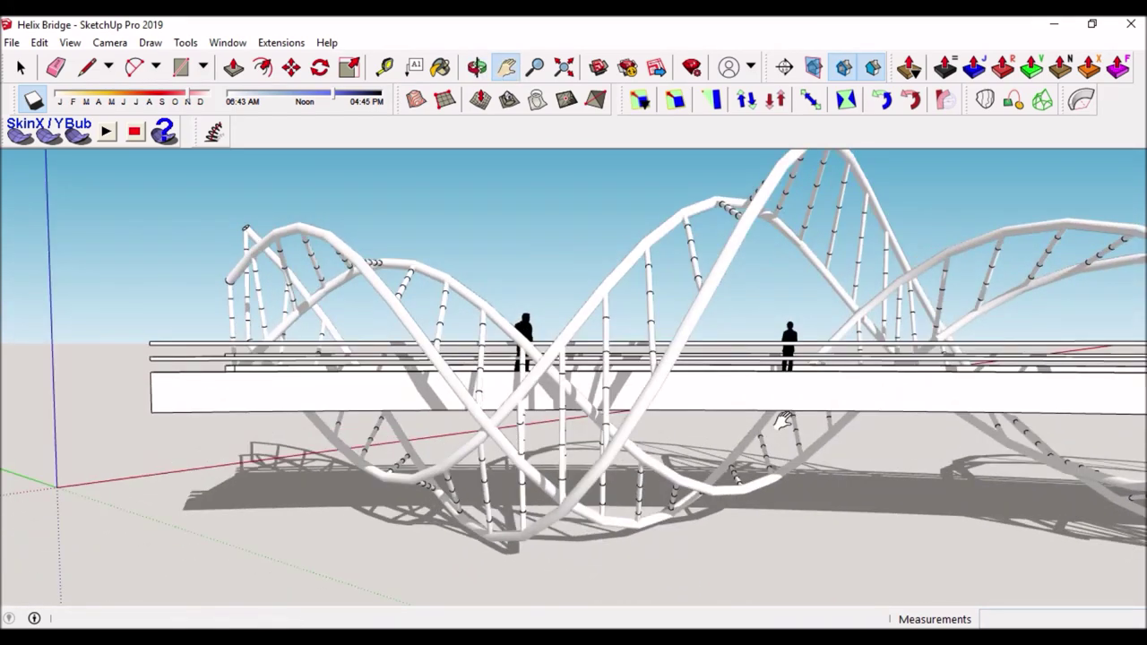
pyautogui.moveTo(784, 421); pyautogui.dragTo(274, 466)
pyautogui.moveTo(273, 466); pyautogui.dragTo(643, 435, button='middle')
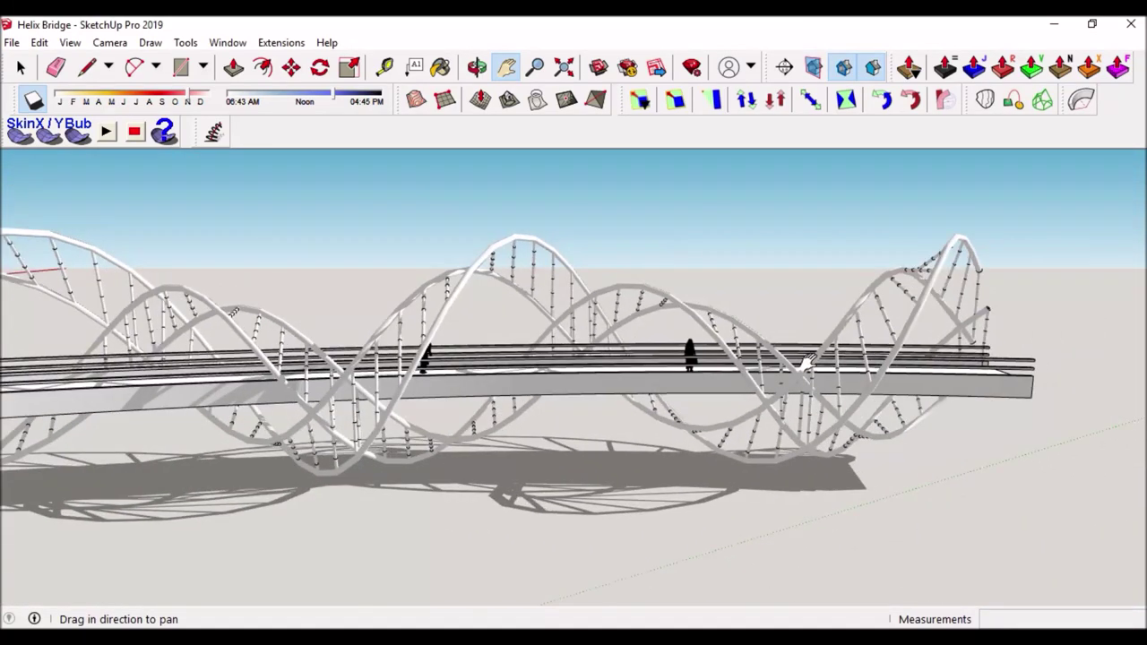
pyautogui.moveTo(807, 363)
pyautogui.mouseDown(button='middle')
pyautogui.moveTo(722, 307)
pyautogui.moveTo(610, 295)
pyautogui.moveTo(750, 389)
pyautogui.mouseUp(button='middle')
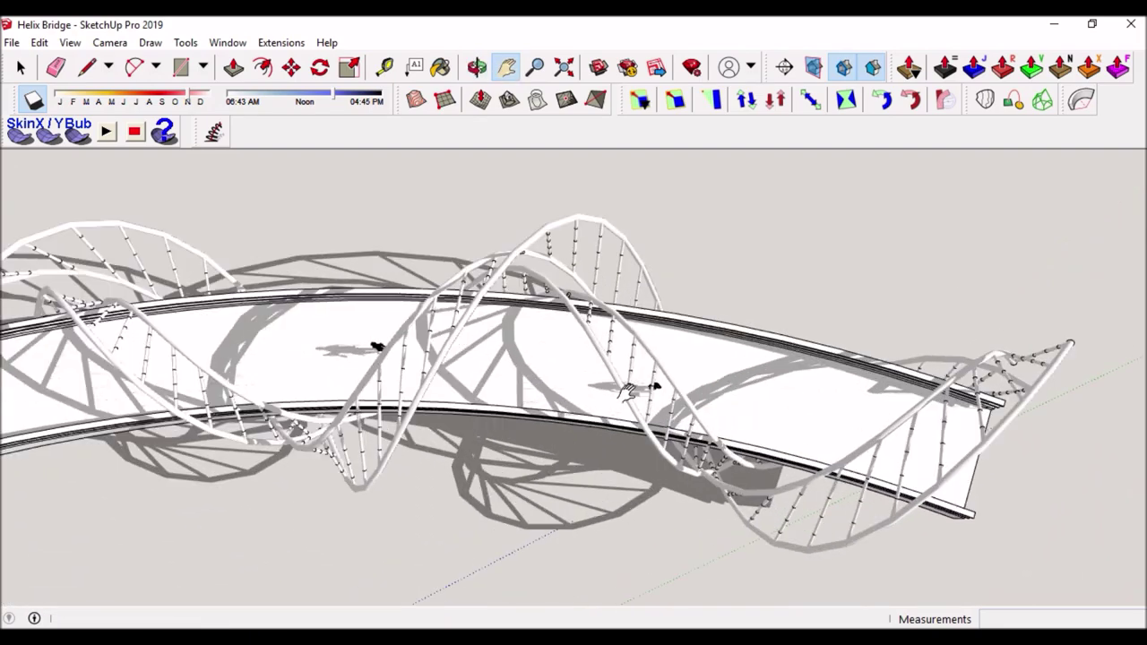
pyautogui.moveTo(763, 434); pyautogui.dragTo(403, 377)
pyautogui.moveTo(403, 376); pyautogui.dragTo(333, 338, button='middle')
pyautogui.moveTo(333, 338); pyautogui.dragTo(604, 372)
pyautogui.moveTo(604, 371); pyautogui.dragTo(762, 412, button='middle')
pyautogui.moveTo(762, 412)
pyautogui.mouseDown()
pyautogui.moveTo(834, 430)
pyautogui.moveTo(511, 389)
pyautogui.moveTo(583, 376)
pyautogui.moveTo(827, 287)
pyautogui.moveTo(582, 386)
pyautogui.mouseUp()
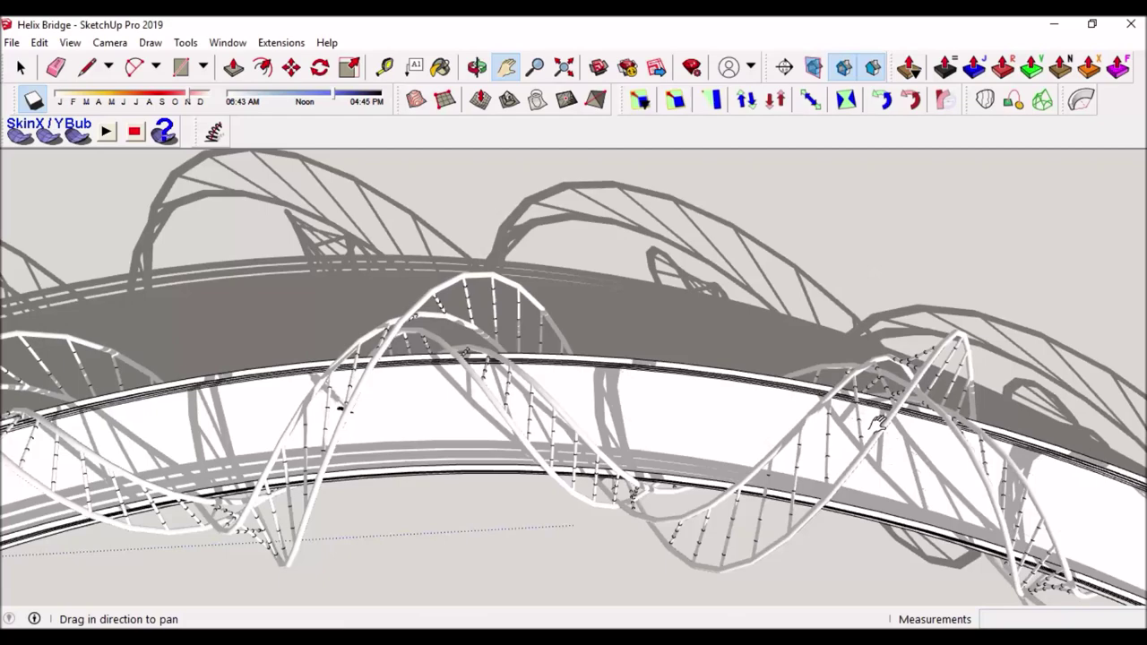
pyautogui.moveTo(582, 385)
pyautogui.mouseDown(button='middle')
pyautogui.moveTo(610, 281)
pyautogui.moveTo(531, 506)
pyautogui.mouseUp(button='middle')
pyautogui.click(507, 536)
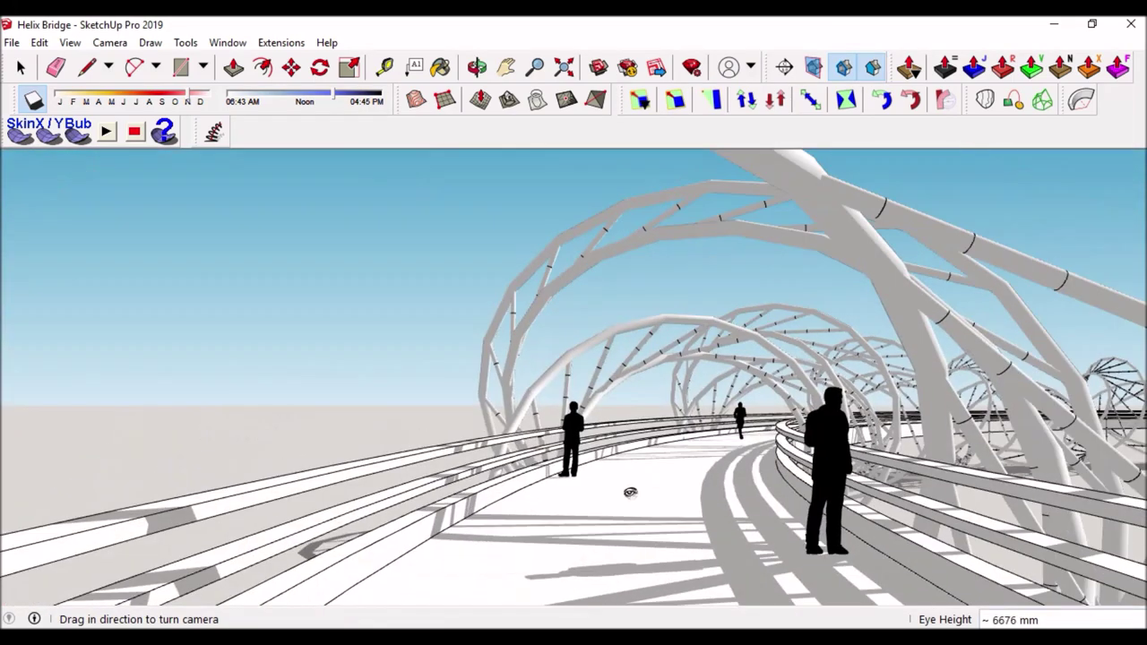
pyautogui.moveTo(631, 492); pyautogui.dragTo(712, 465)
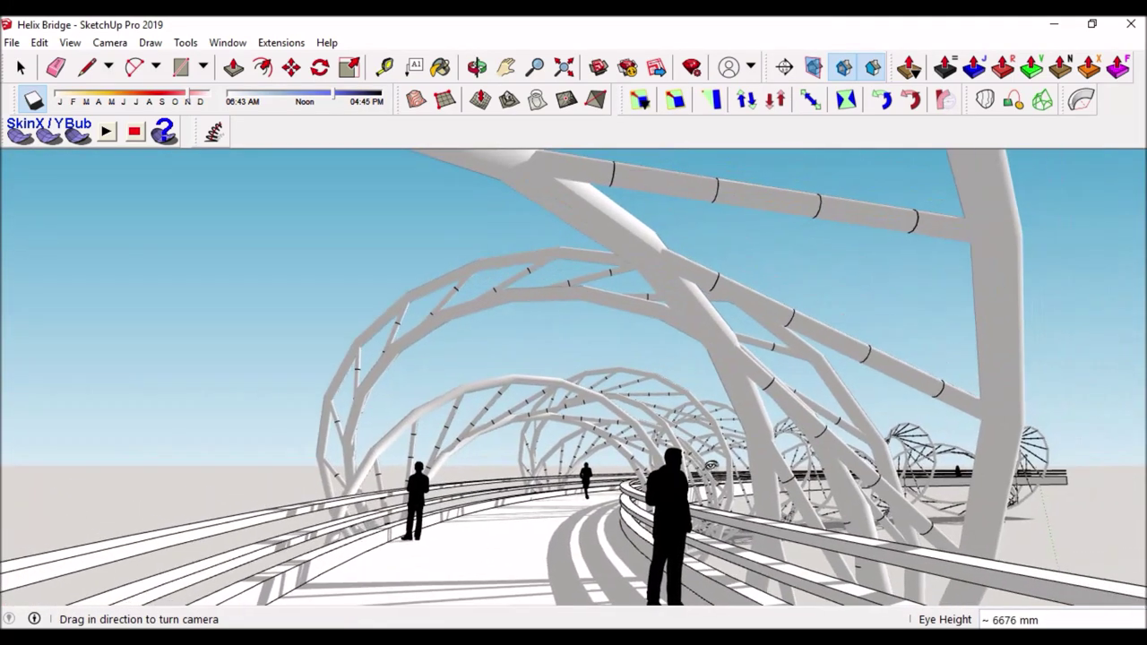
pyautogui.moveTo(565, 498); pyautogui.dragTo(582, 511)
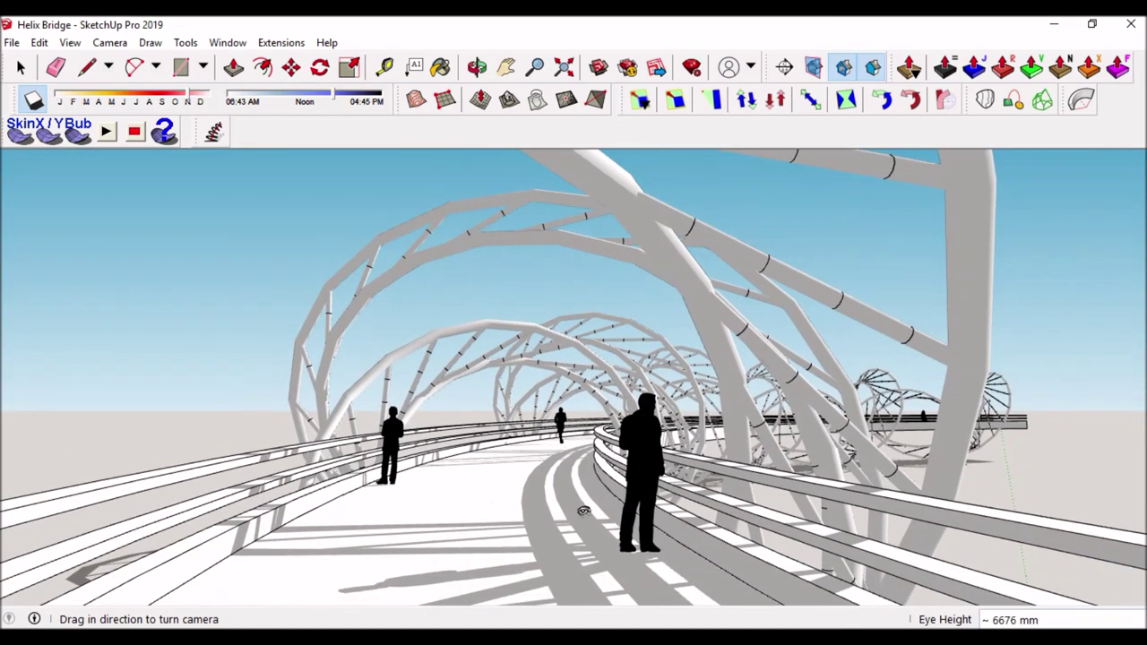
pyautogui.moveTo(499, 473)
pyautogui.mouseDown()
pyautogui.moveTo(593, 477)
pyautogui.moveTo(584, 448)
pyautogui.moveTo(615, 445)
pyautogui.moveTo(618, 464)
pyautogui.moveTo(541, 463)
pyautogui.moveTo(547, 480)
pyautogui.moveTo(519, 446)
pyautogui.mouseUp()
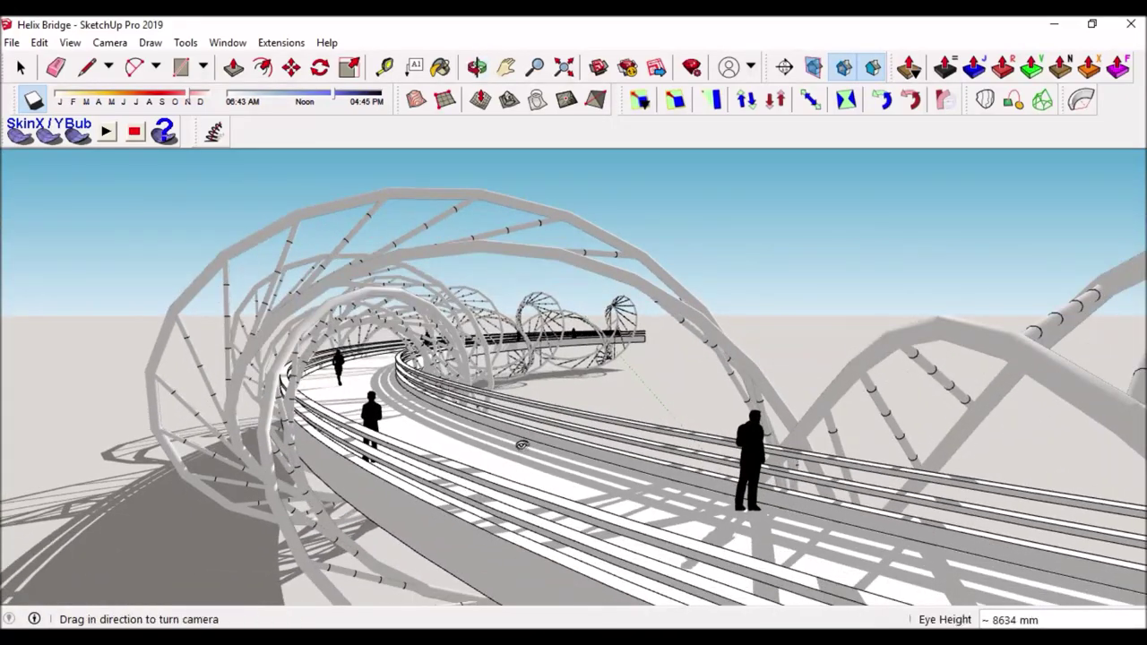